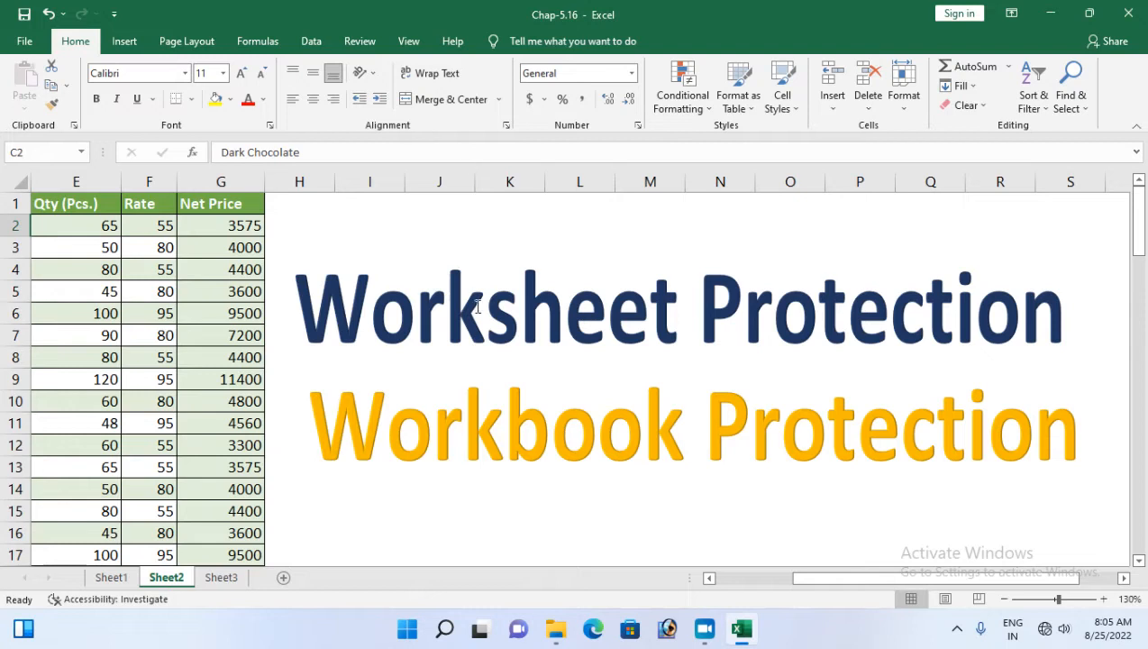
Select column D (Type) and row 2 of the order table, trying to drag row 2 higher
{"action": "left_click_drag", "start_coordinate": [798, 579], "coordinate": [723, 580]}
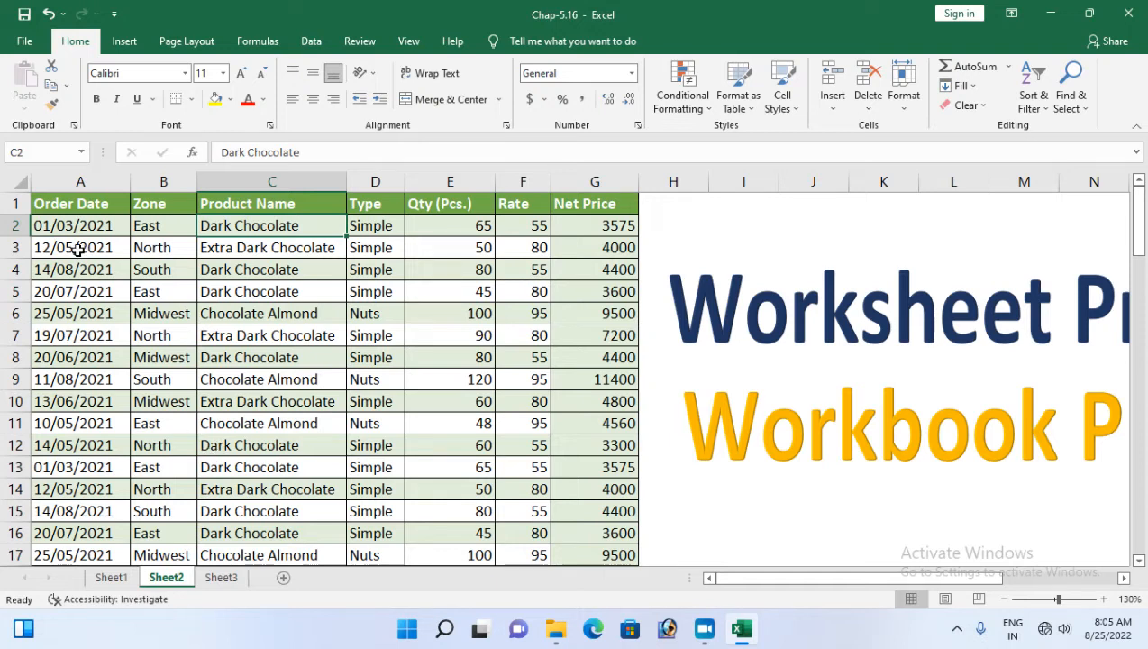
{"action": "left_click", "coordinate": [80, 211]}
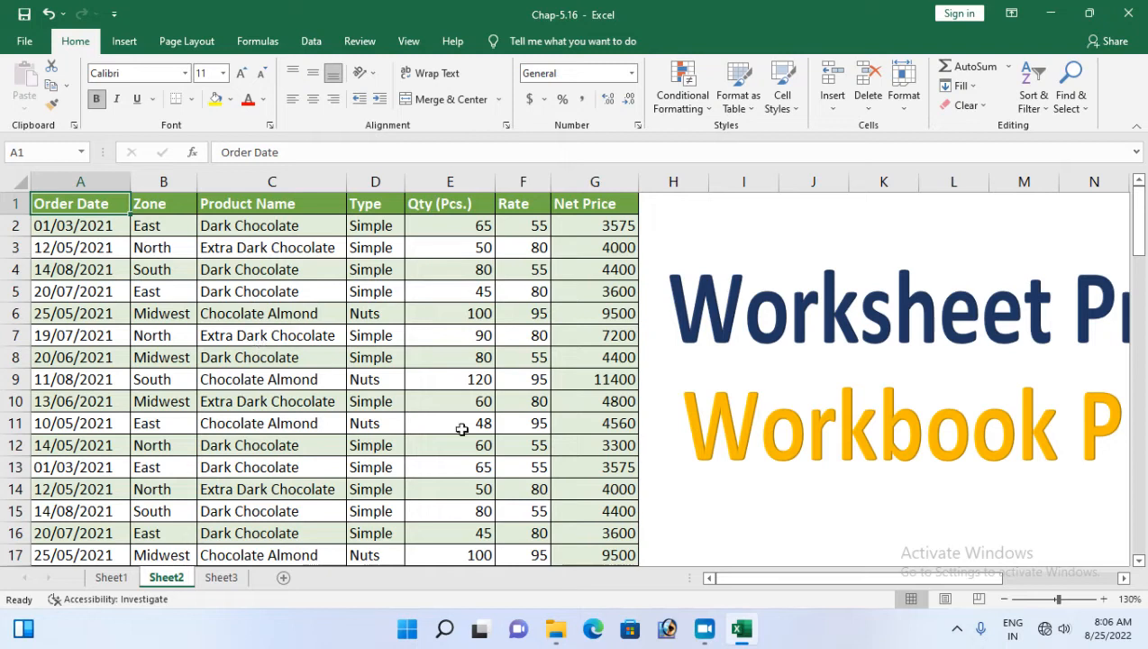
{"action": "left_click", "coordinate": [1123, 579]}
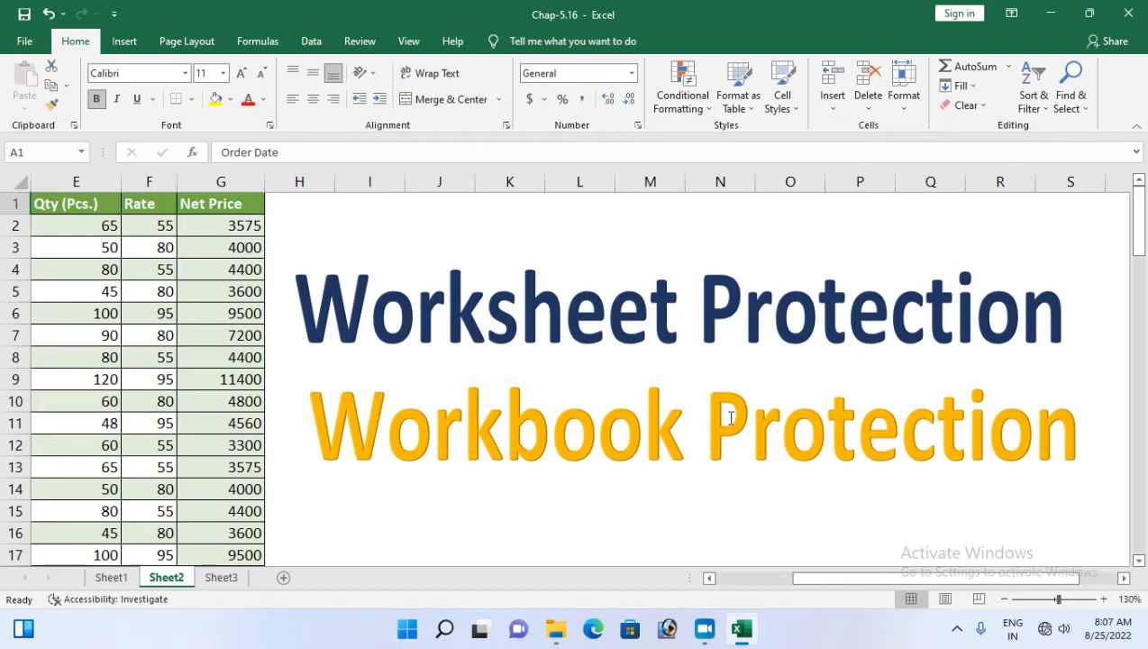
{"action": "left_click_drag", "start_coordinate": [923, 578], "coordinate": [816, 586]}
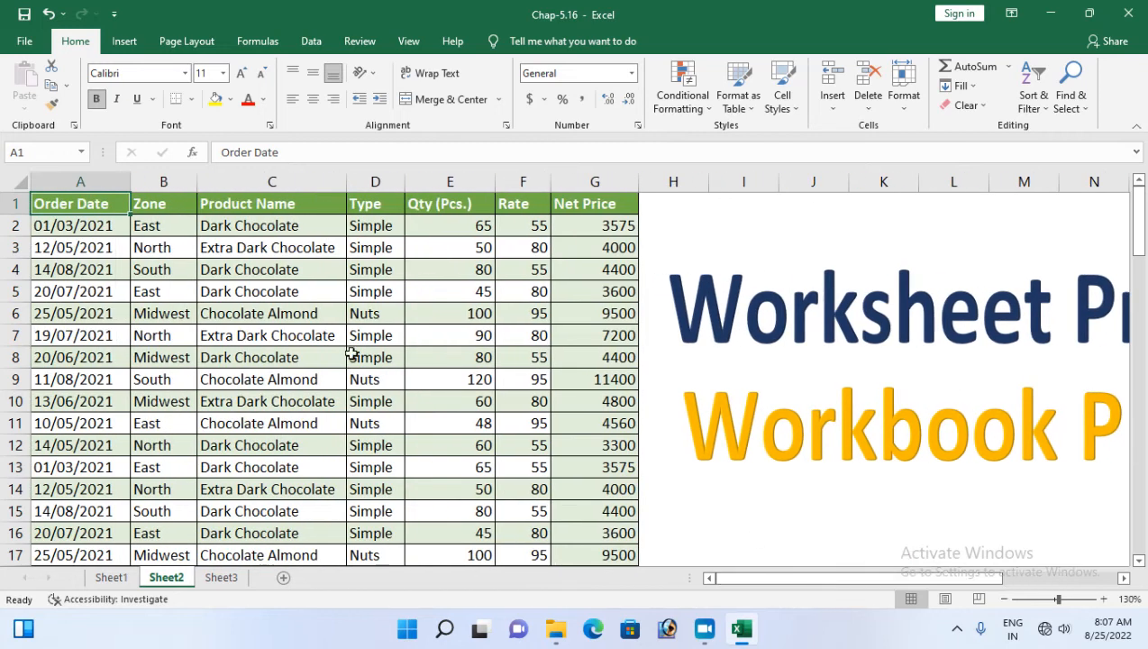
{"action": "left_click", "coordinate": [375, 182]}
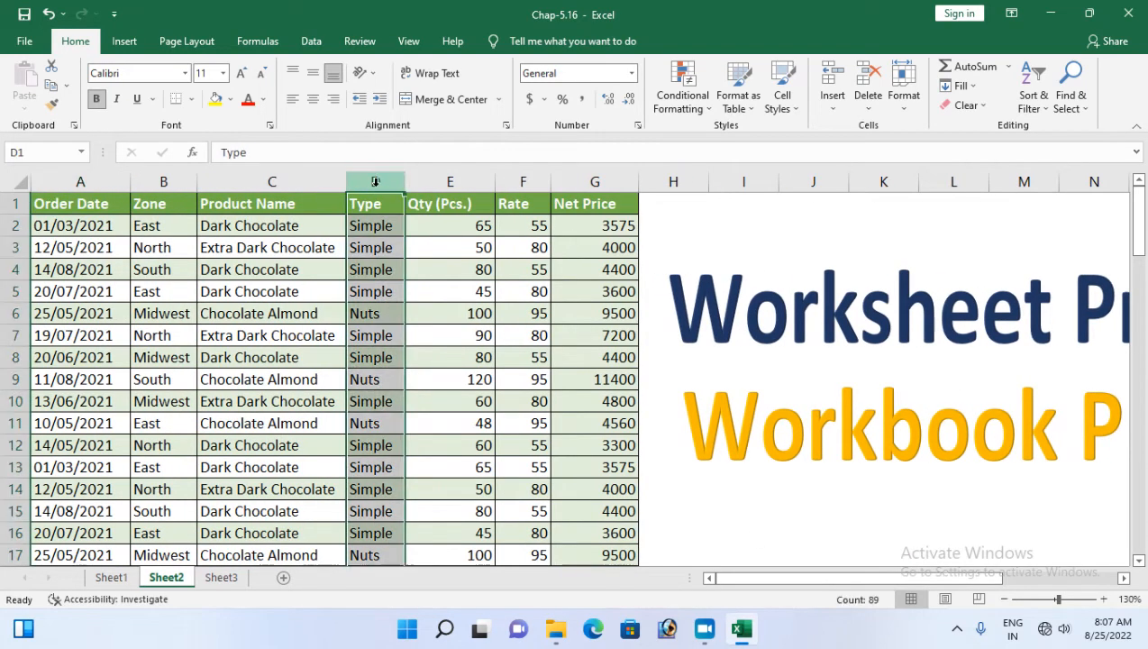
{"action": "left_click", "coordinate": [15, 225]}
{"action": "left_click_drag", "start_coordinate": [460, 217], "coordinate": [458, 202]}
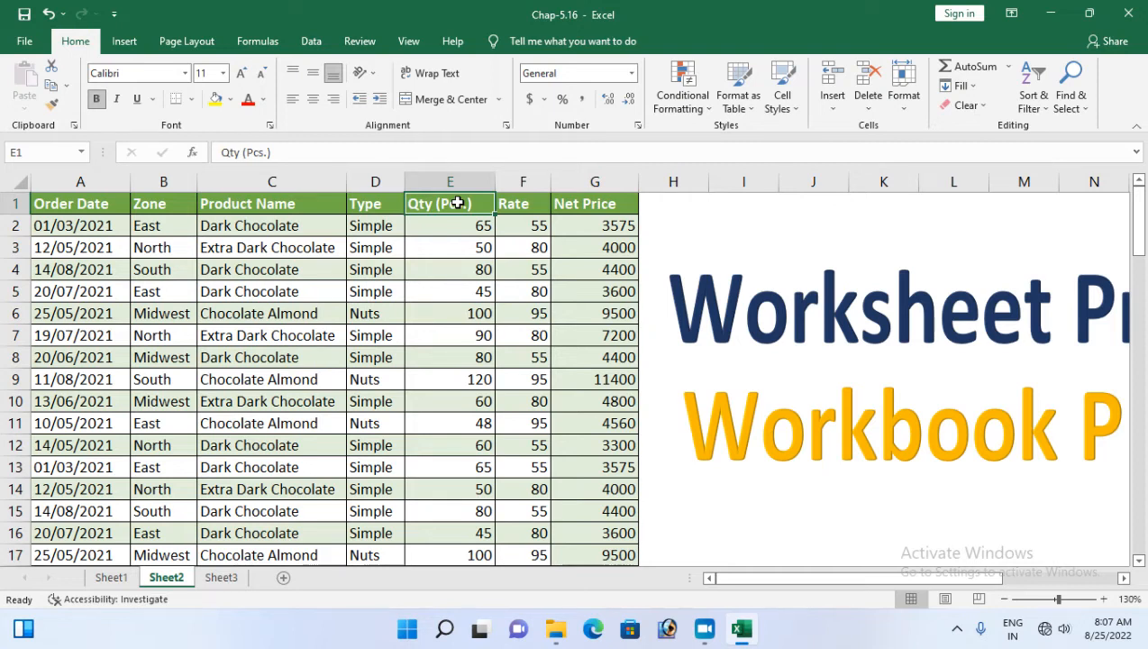
Scroll across the order sheet, return to cell A1 and bring up the Review protection tools
{"action": "left_click", "coordinate": [1125, 578]}
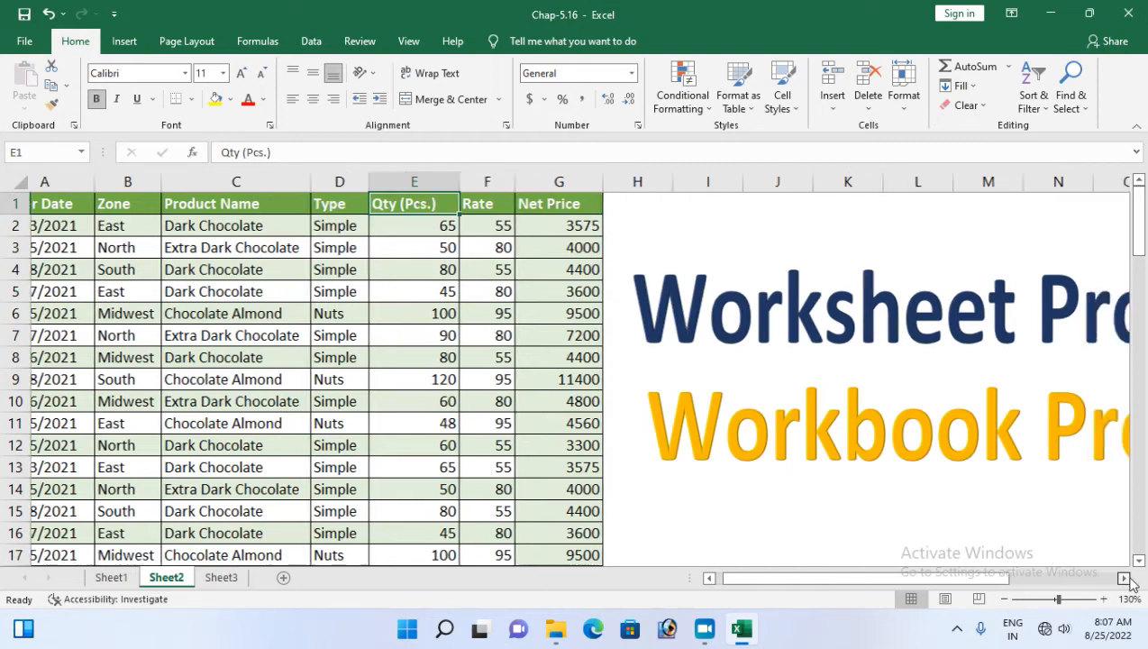
{"action": "left_click", "coordinate": [1125, 579]}
{"action": "left_click", "coordinate": [1125, 578]}
{"action": "left_click", "coordinate": [1127, 580]}
{"action": "left_click", "coordinate": [1126, 579]}
{"action": "left_click_drag", "start_coordinate": [935, 582], "coordinate": [626, 585]}
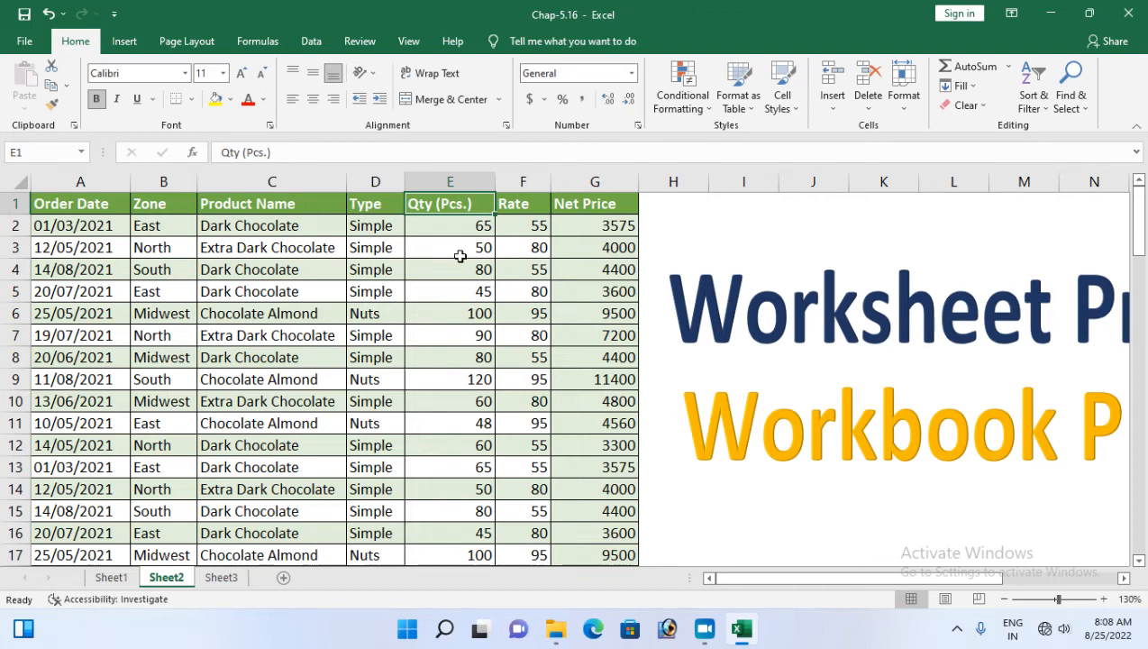
{"action": "left_click", "coordinate": [59, 207]}
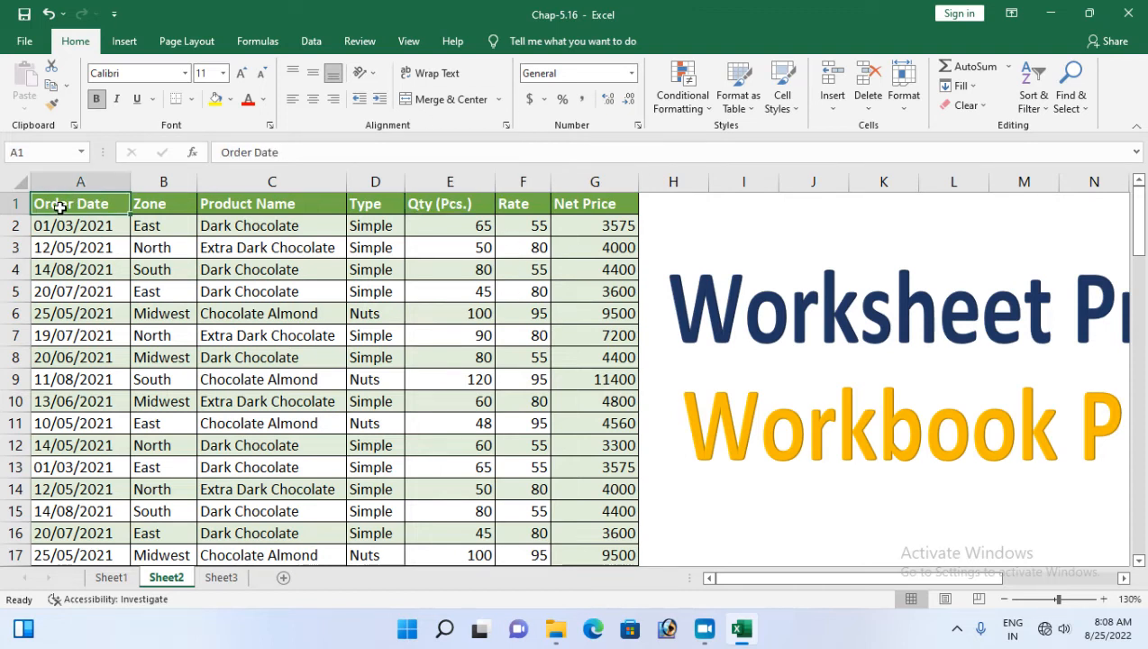
{"action": "scroll", "coordinate": [155, 335], "scroll_direction": "down", "scroll_amount": 10}
{"action": "scroll", "coordinate": [158, 338], "scroll_direction": "up", "scroll_amount": 10}
{"action": "left_click", "coordinate": [360, 41]}
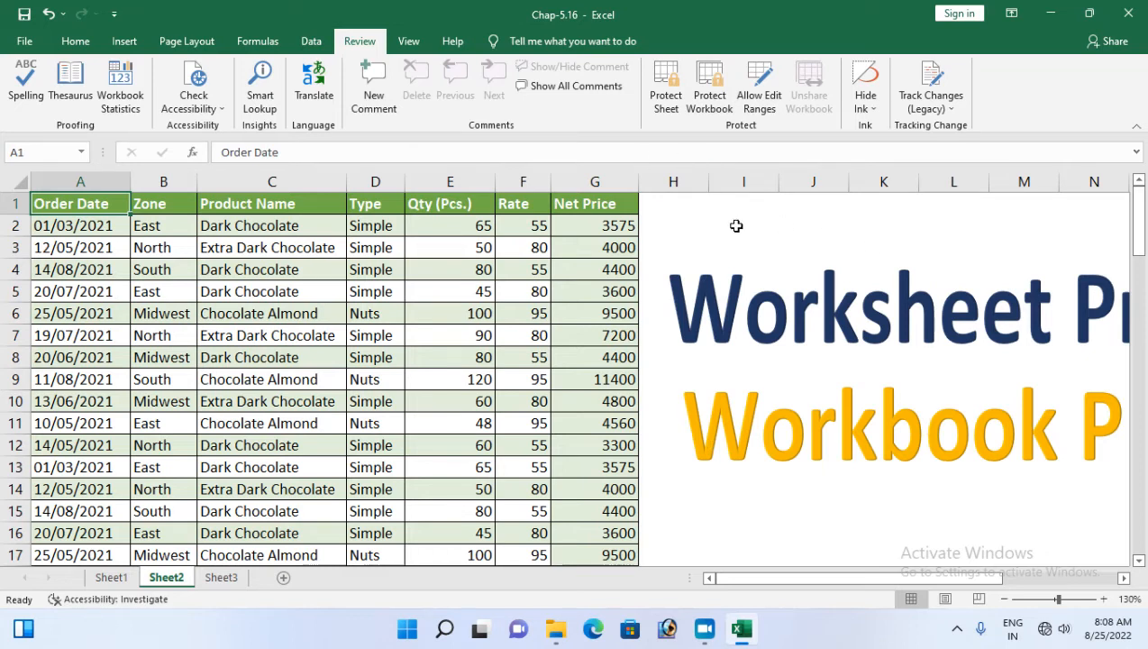
Protect Sheet2 with a blank password and only the default cell-selection permissions
{"action": "left_click", "coordinate": [665, 105]}
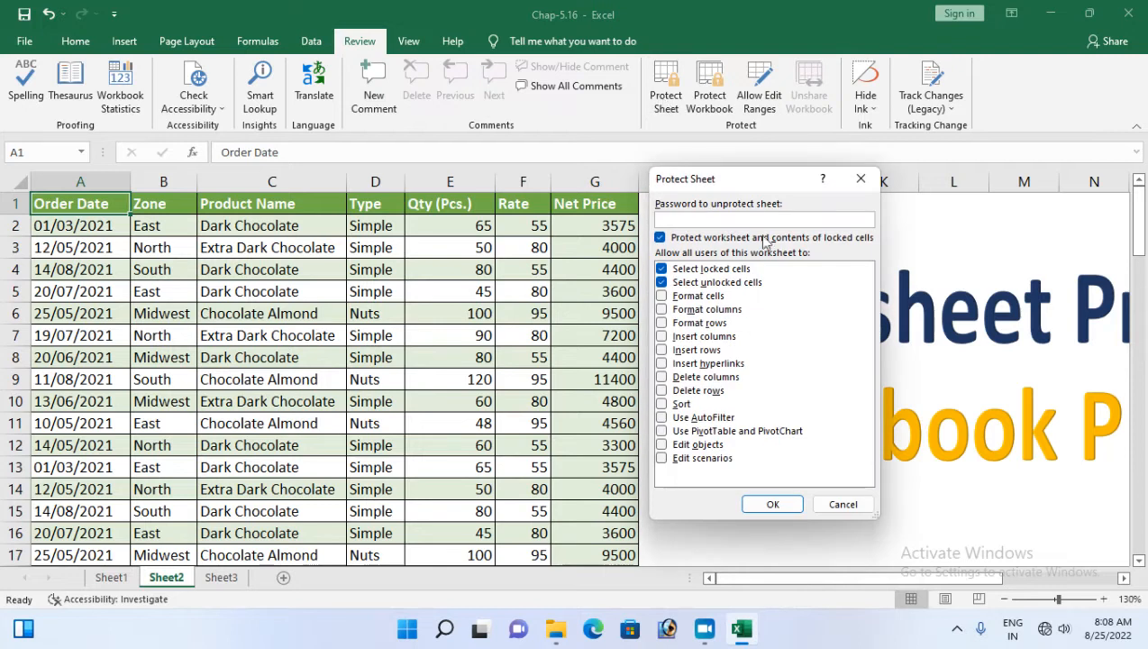
{"action": "left_click_drag", "start_coordinate": [699, 175], "coordinate": [765, 159]}
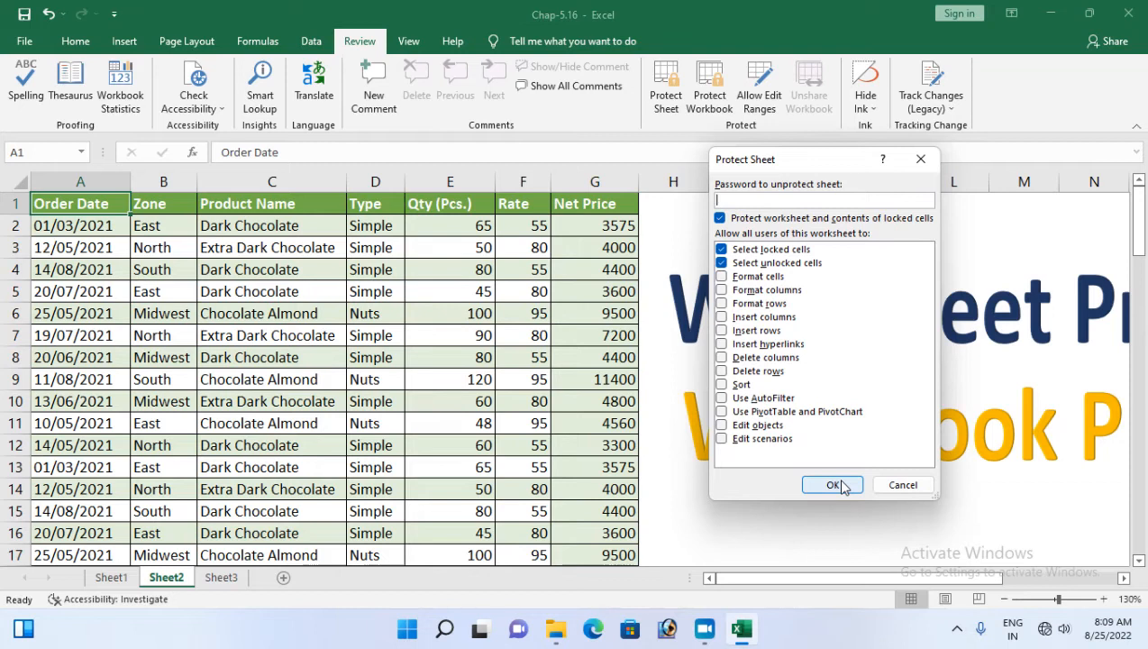
{"action": "left_click_drag", "start_coordinate": [751, 162], "coordinate": [413, 200]}
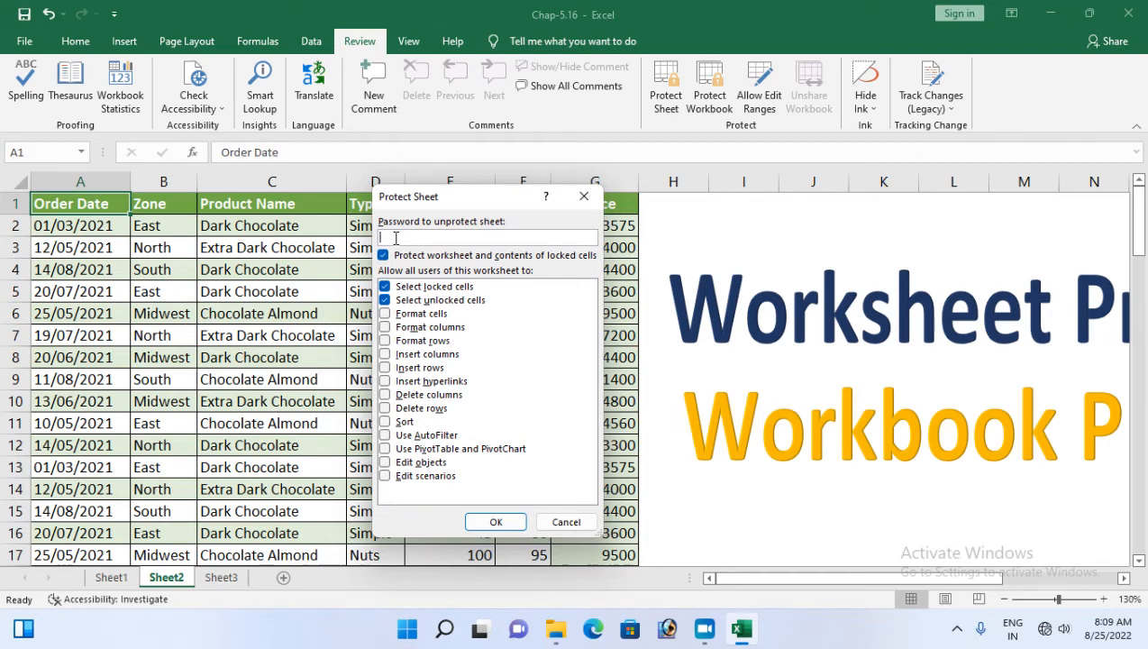
{"action": "left_click", "coordinate": [497, 523]}
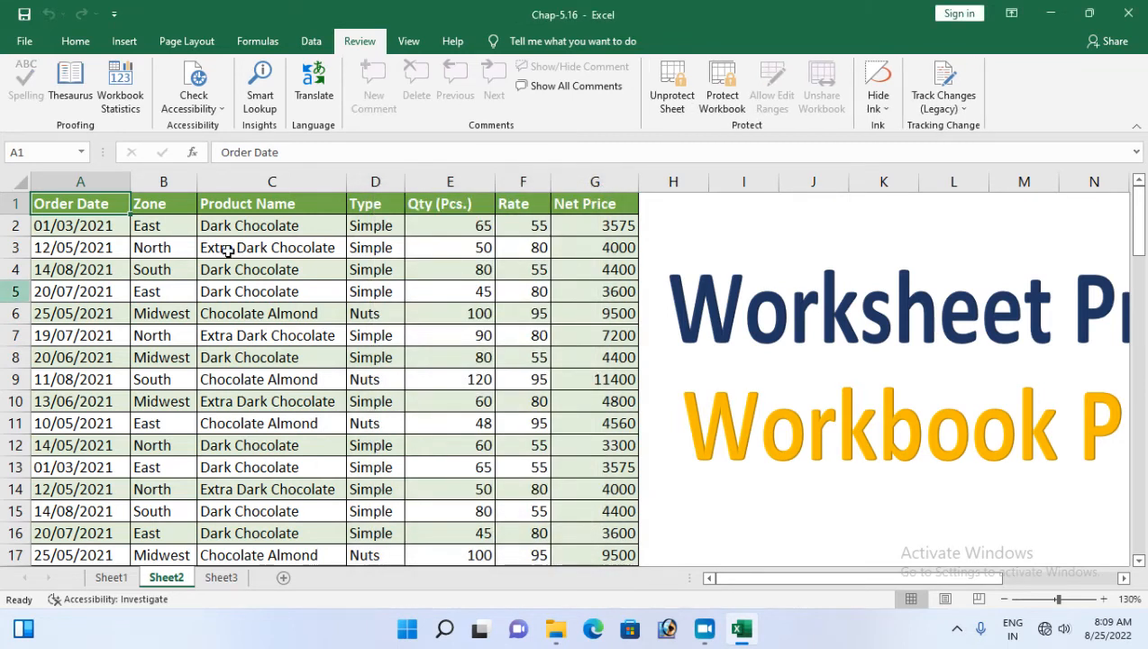
{"action": "left_click", "coordinate": [89, 49]}
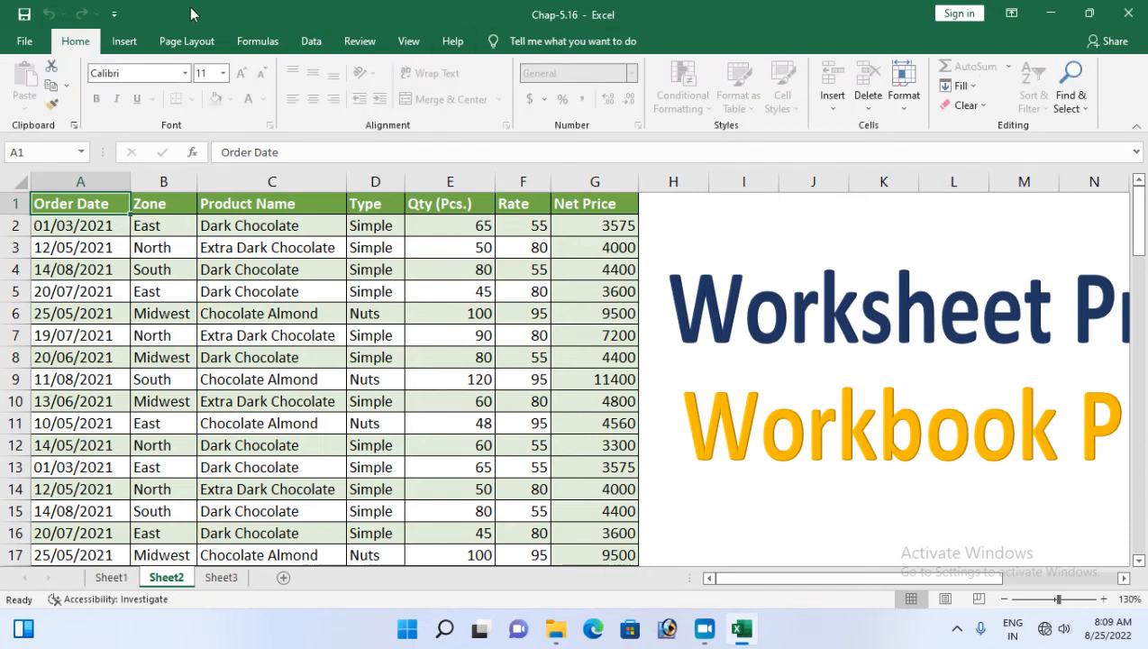
Try editing C6 (Chocolate Almond) and F2 (rate 55), dismissing each protected-sheet warning
{"action": "left_click", "coordinate": [124, 41]}
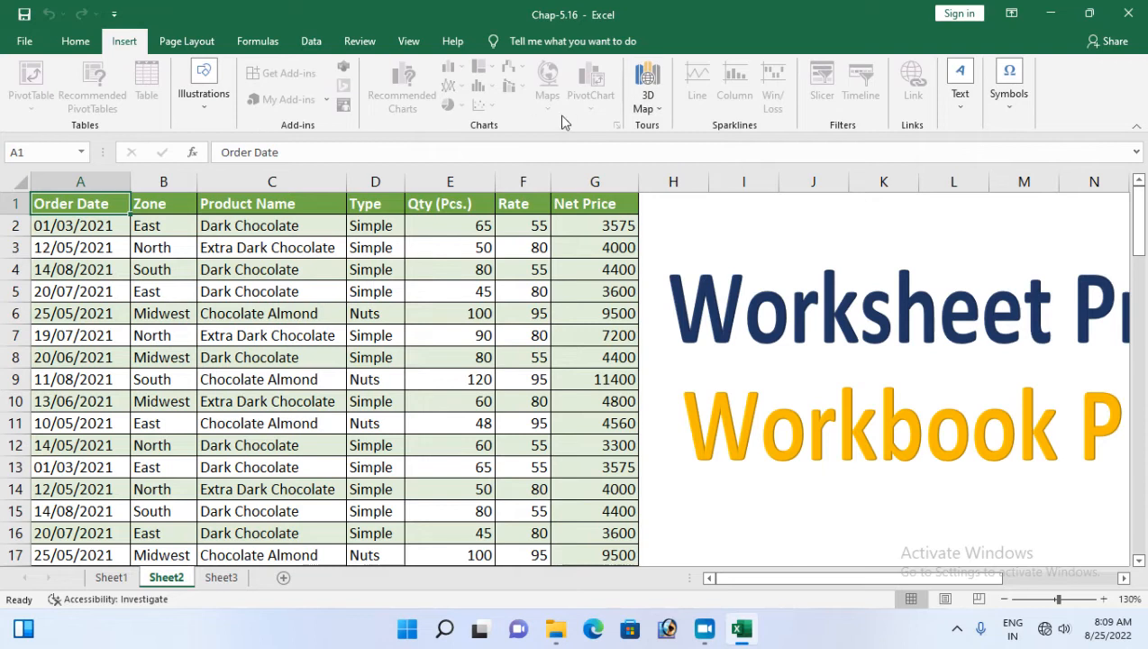
{"action": "left_click", "coordinate": [186, 41]}
{"action": "left_click", "coordinate": [295, 314]}
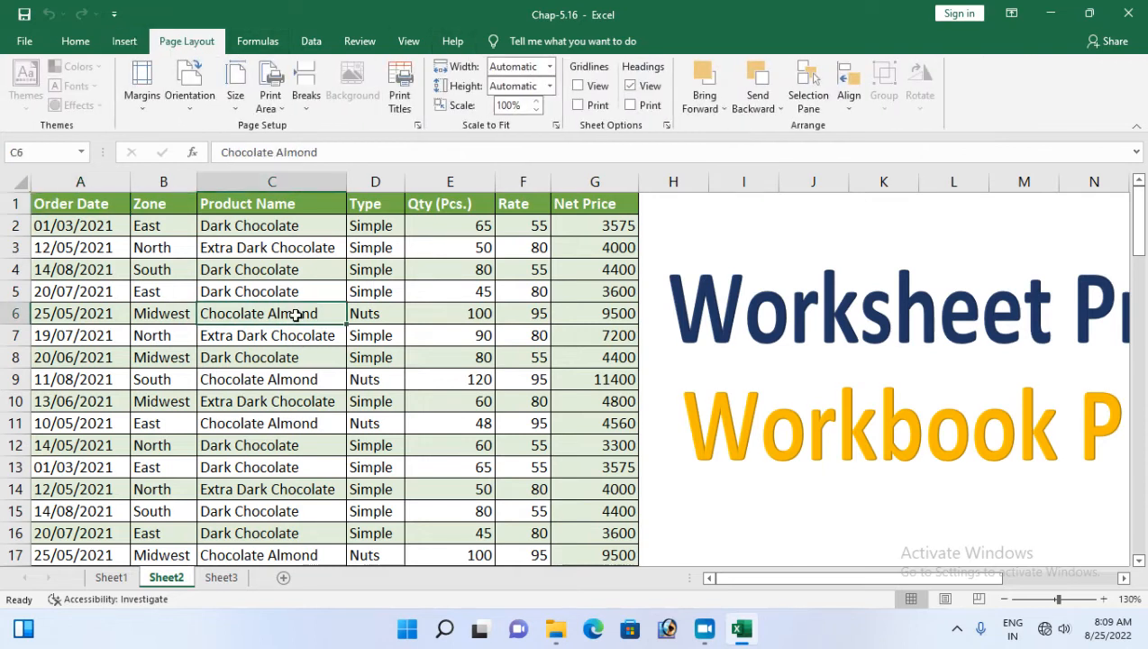
{"action": "double_click", "coordinate": [298, 322]}
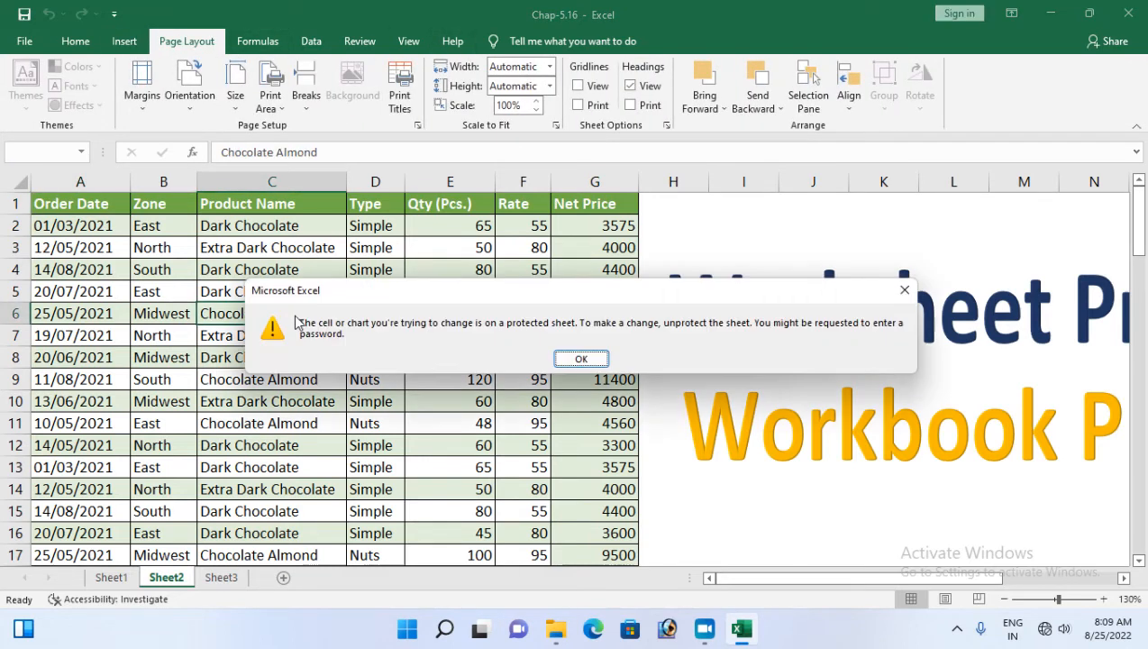
{"action": "left_click", "coordinate": [591, 357]}
{"action": "left_click", "coordinate": [539, 225]}
{"action": "key", "text": "Delete"}
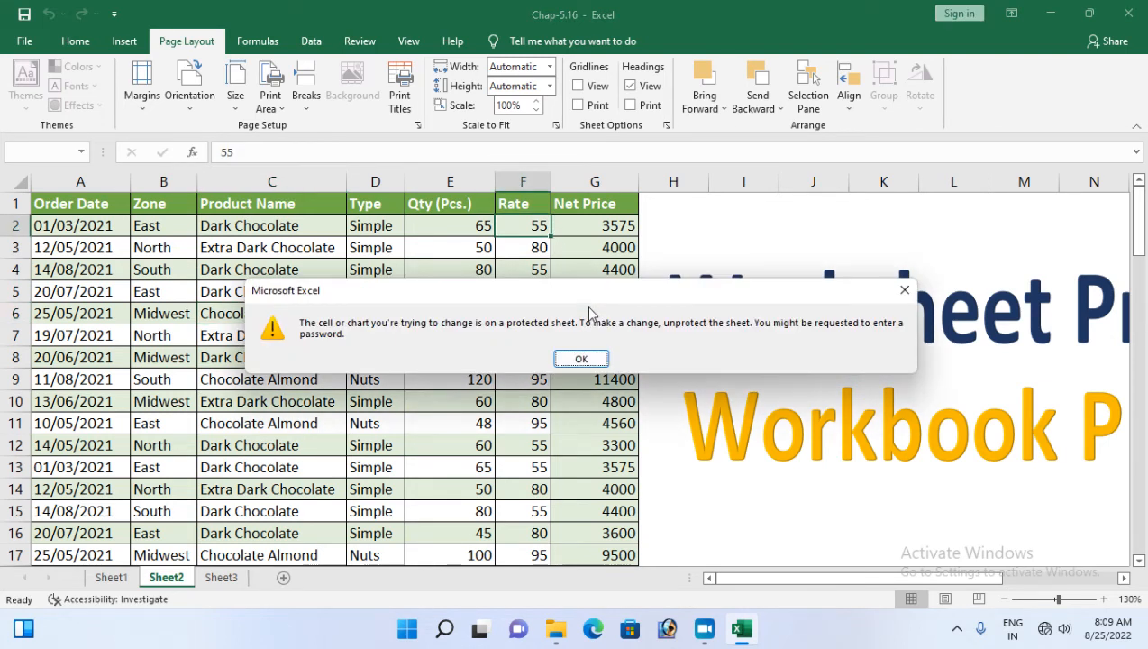
{"action": "left_click", "coordinate": [584, 359]}
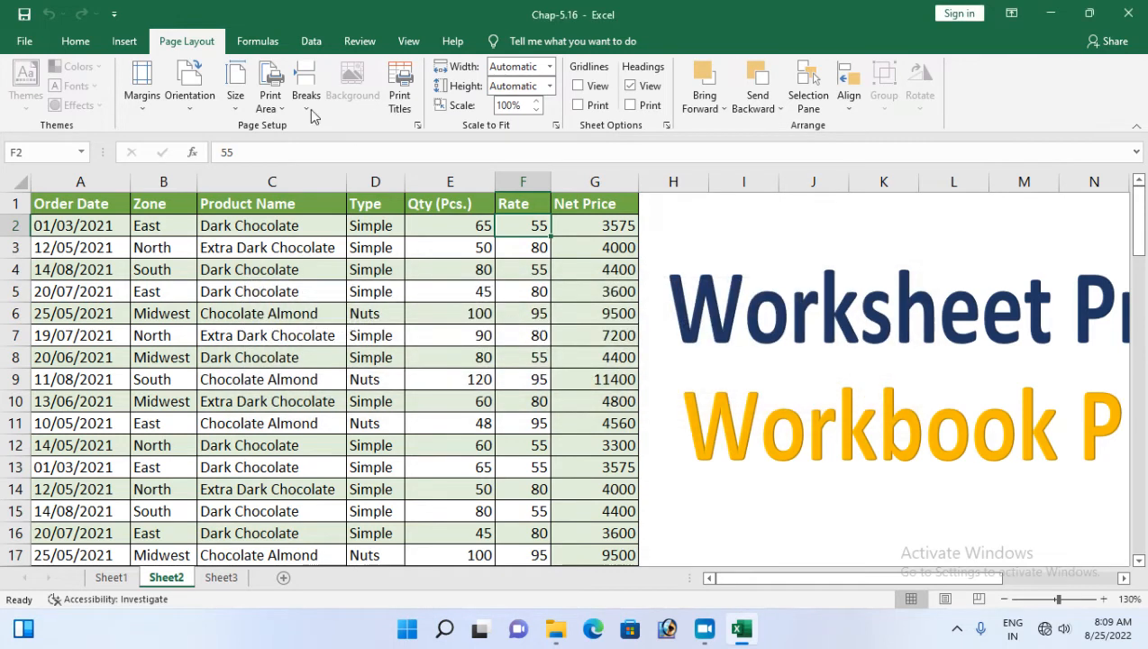
Browse the ribbon tabs, then remove Sheet2's protection from the Review tools
{"action": "left_click", "coordinate": [257, 41]}
{"action": "left_click", "coordinate": [311, 41]}
{"action": "left_click", "coordinate": [359, 41]}
{"action": "left_click", "coordinate": [410, 41]}
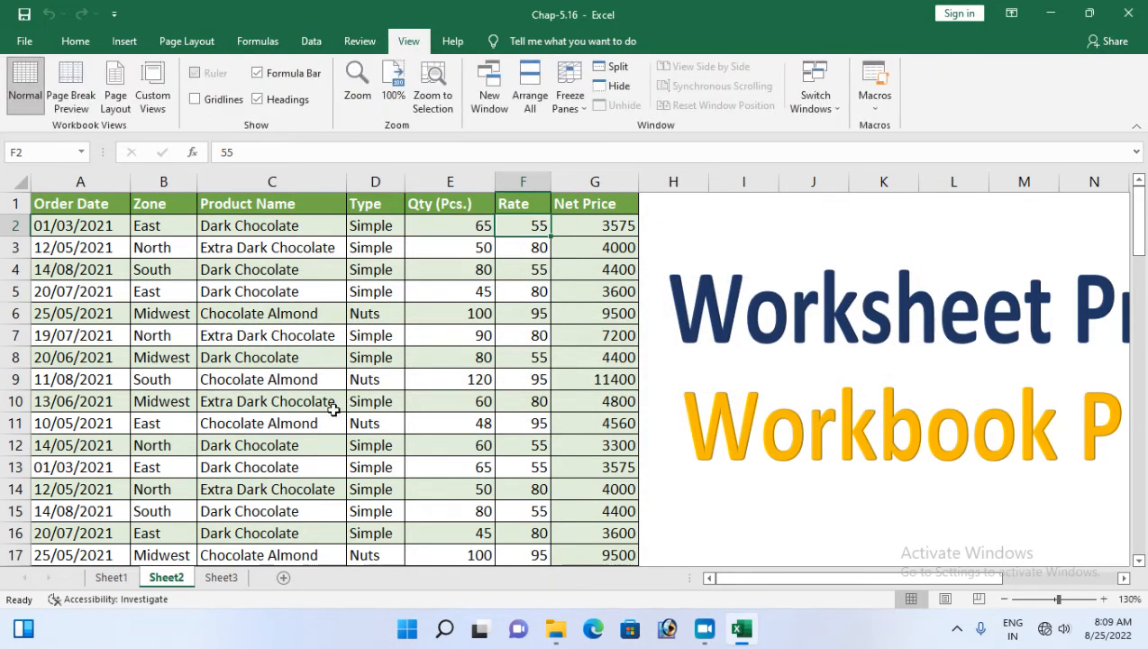
{"action": "left_click", "coordinate": [357, 41]}
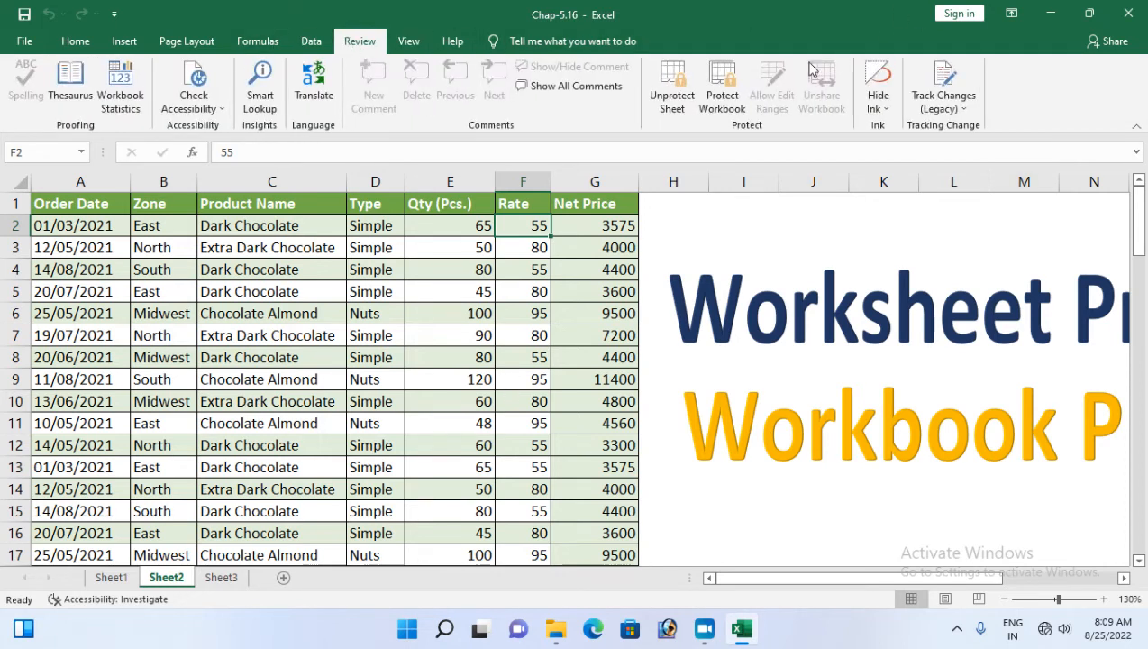
{"action": "left_click", "coordinate": [678, 101]}
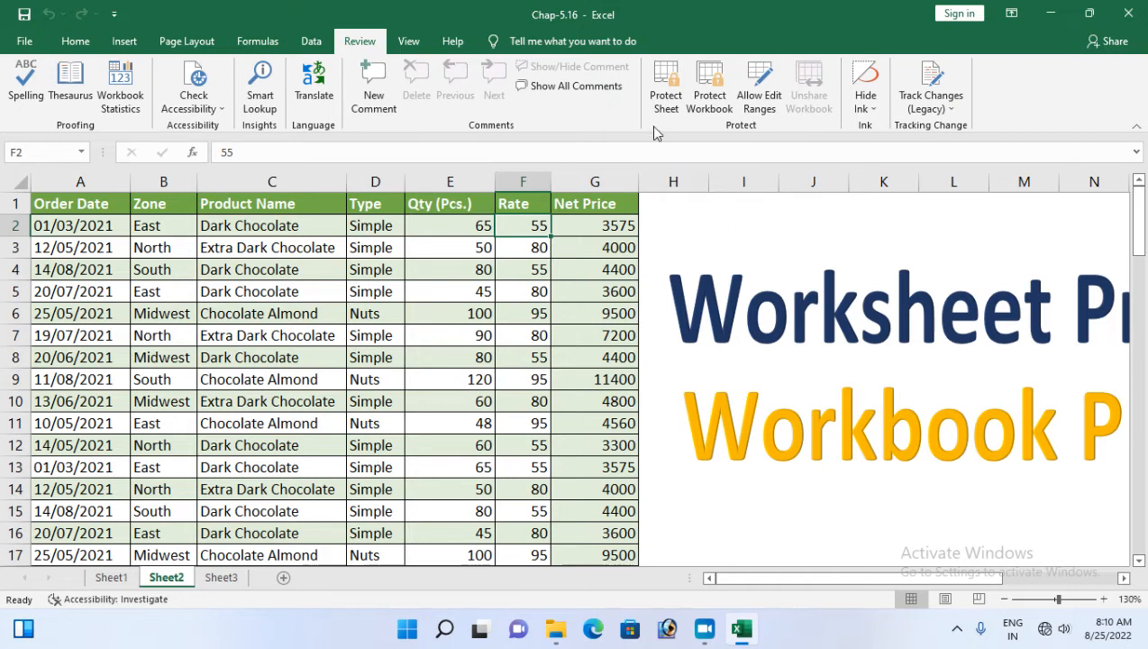
From cell A1, protect Sheet2 with a password and re-enter it to confirm
{"action": "left_click", "coordinate": [41, 206]}
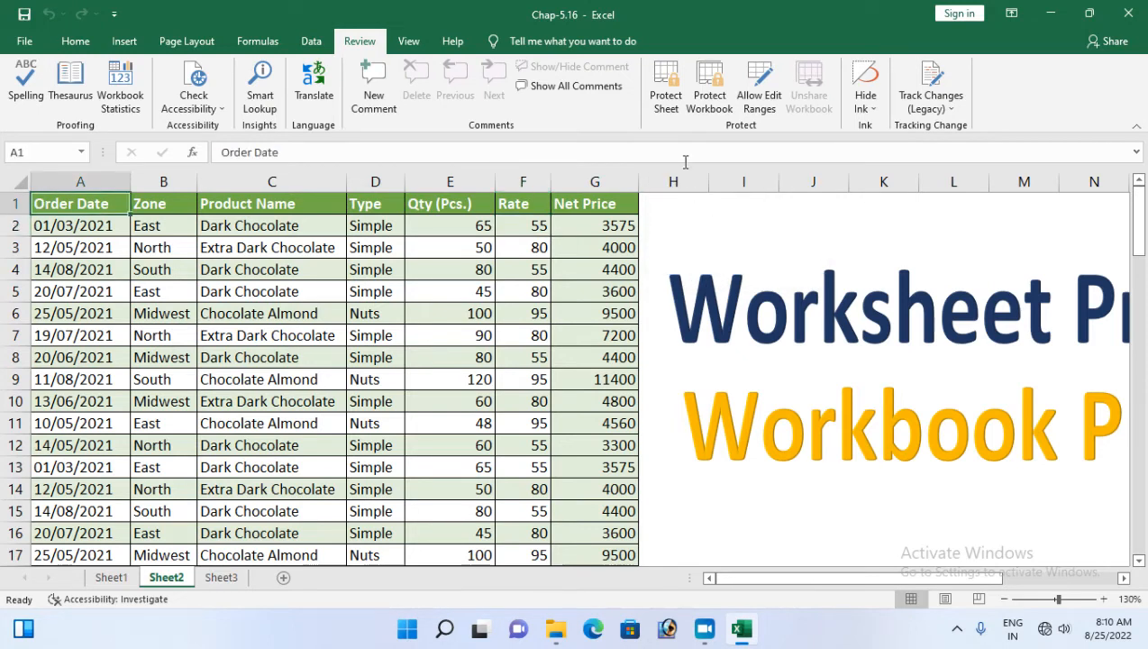
{"action": "left_click", "coordinate": [666, 91]}
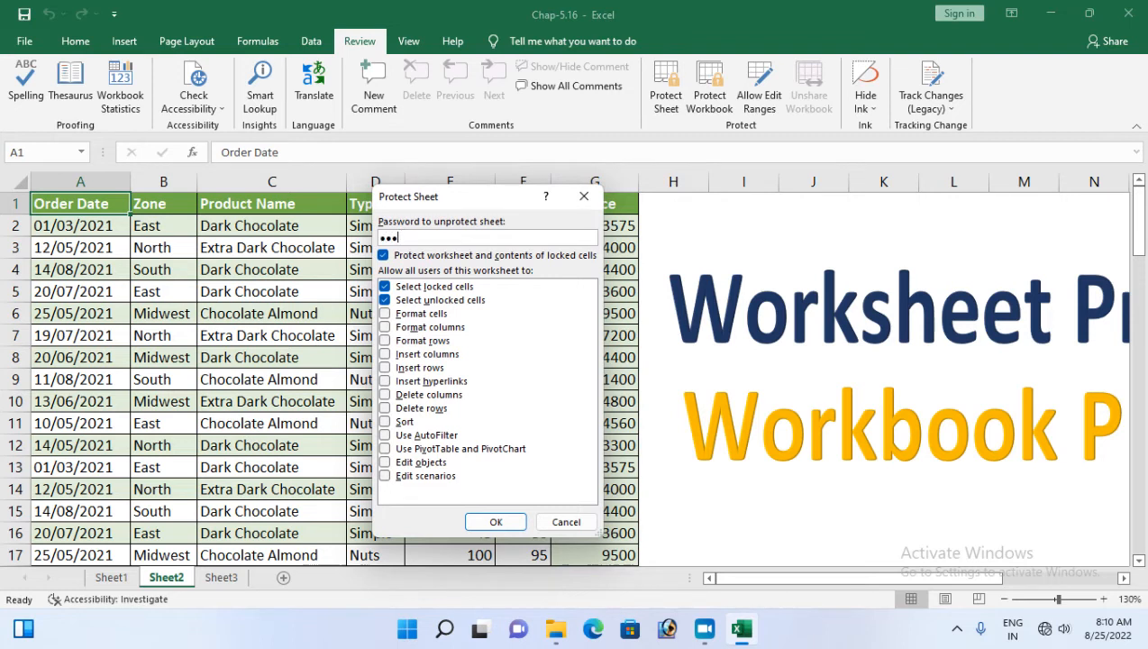
{"action": "left_click", "coordinate": [493, 522]}
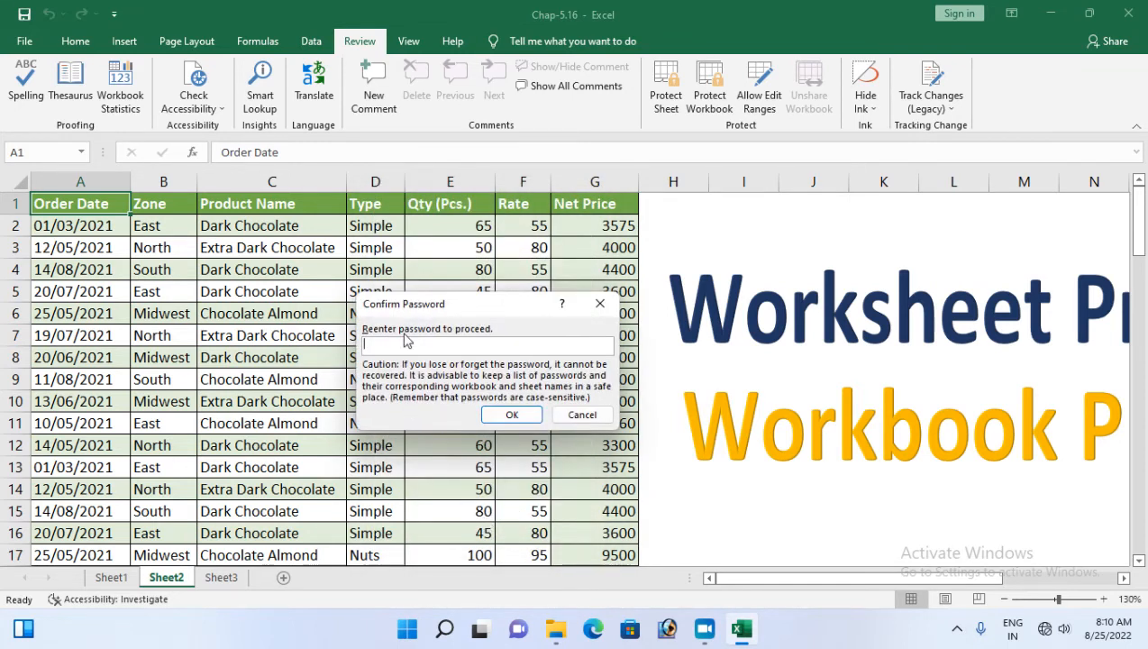
{"action": "left_click", "coordinate": [510, 414]}
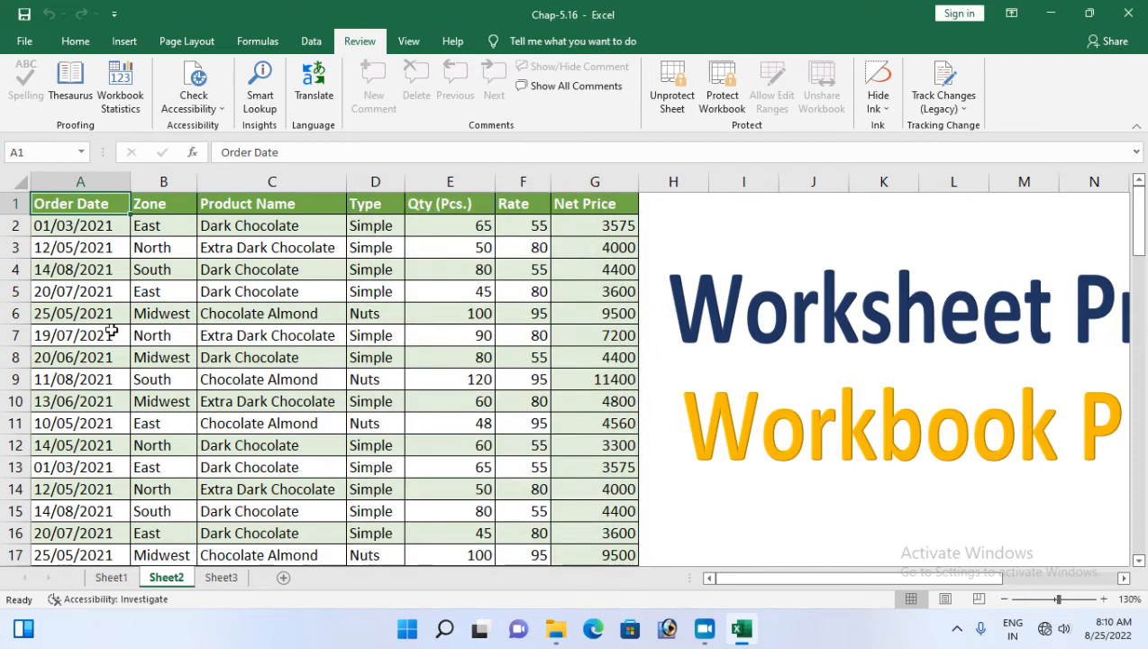
Try editing cell D4 ('Simple') and dismiss the protected-sheet warning
{"action": "left_click", "coordinate": [96, 50]}
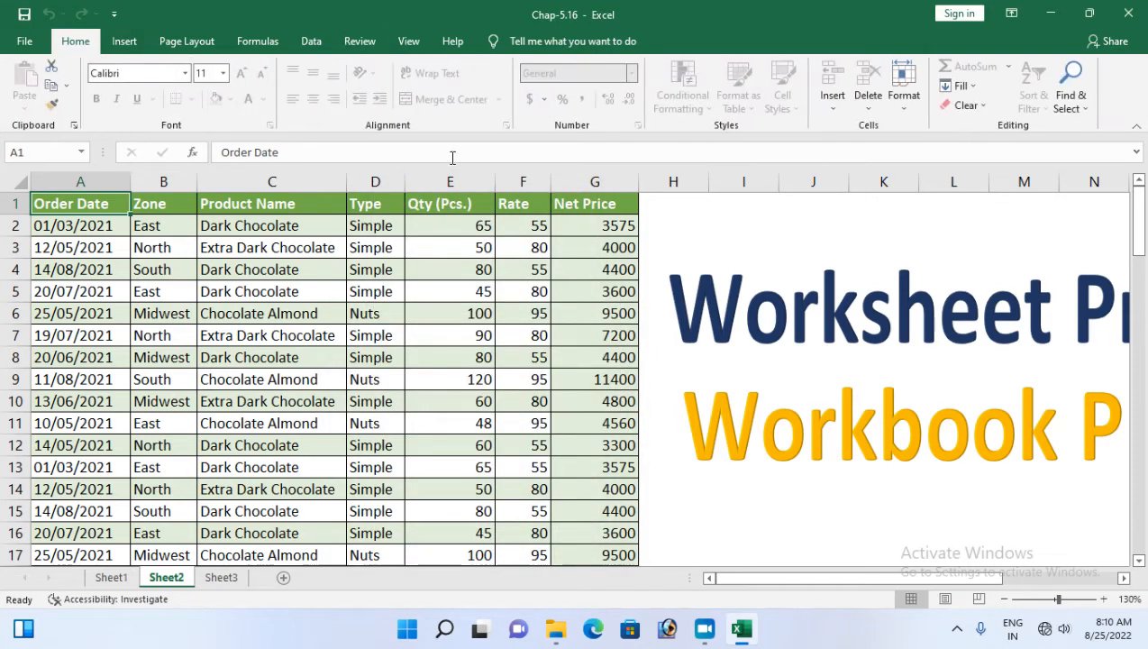
{"action": "left_click", "coordinate": [402, 272]}
{"action": "double_click", "coordinate": [402, 272]}
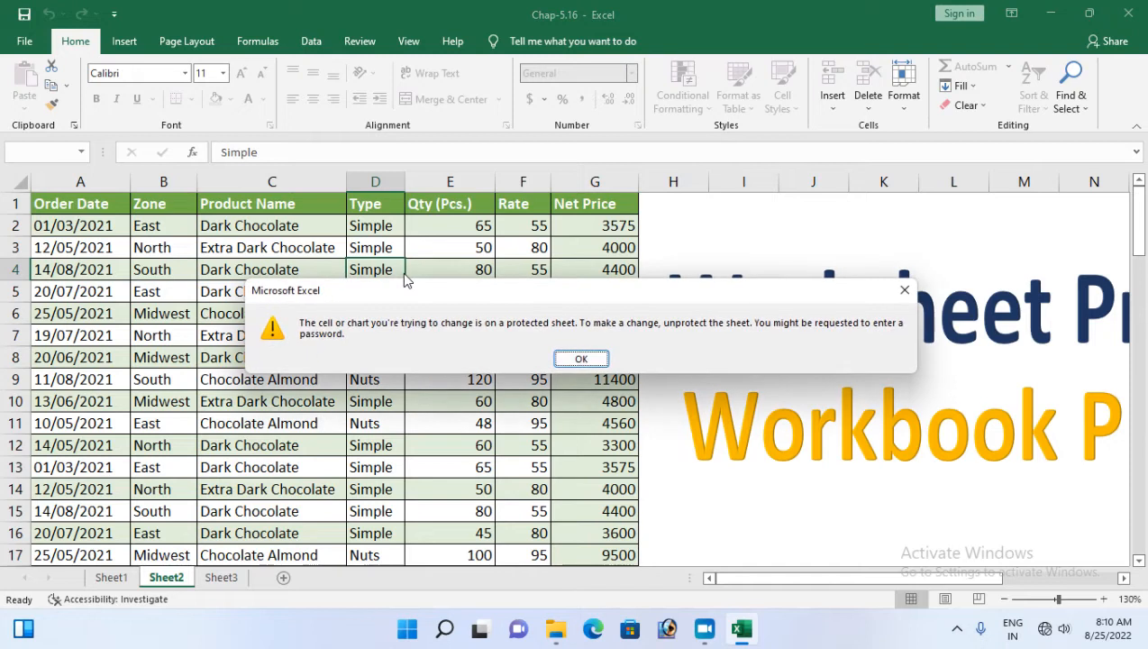
{"action": "left_click", "coordinate": [586, 359]}
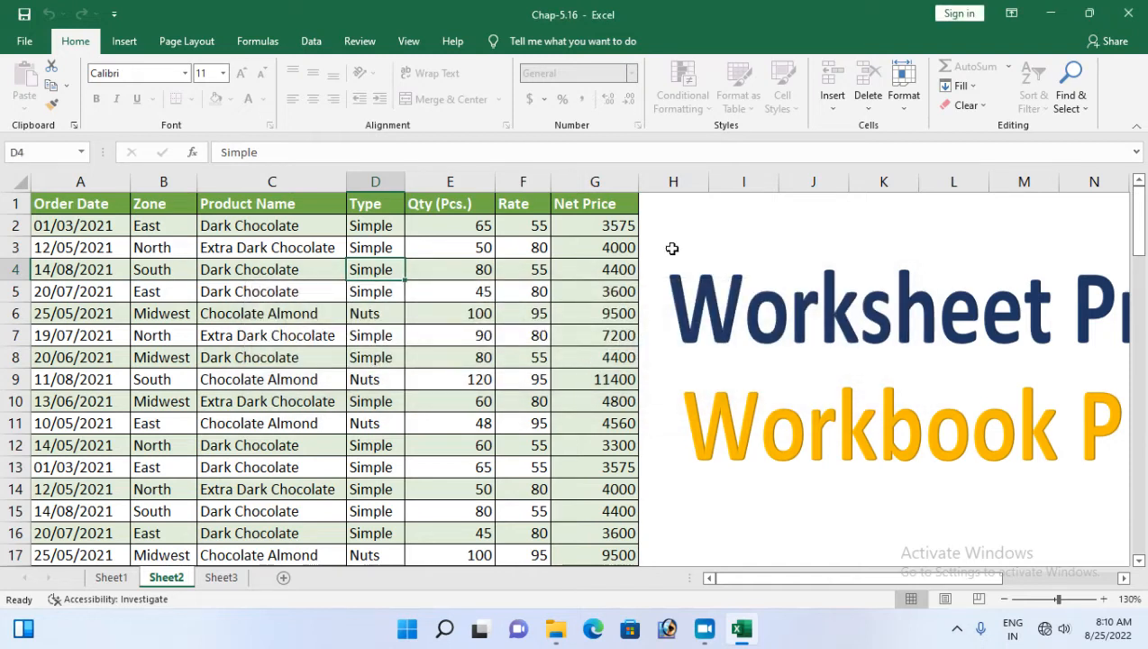
Unprotect Sheet2 by supplying its sheet password
{"action": "left_click", "coordinate": [360, 41]}
{"action": "left_click", "coordinate": [680, 105]}
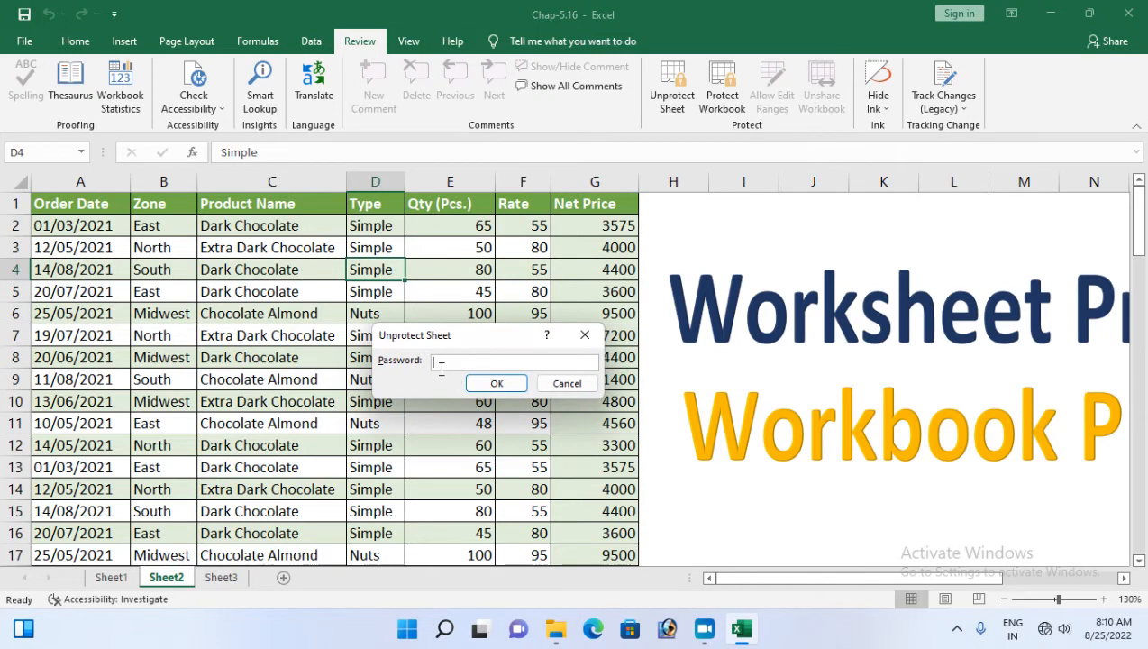
{"action": "left_click", "coordinate": [493, 382]}
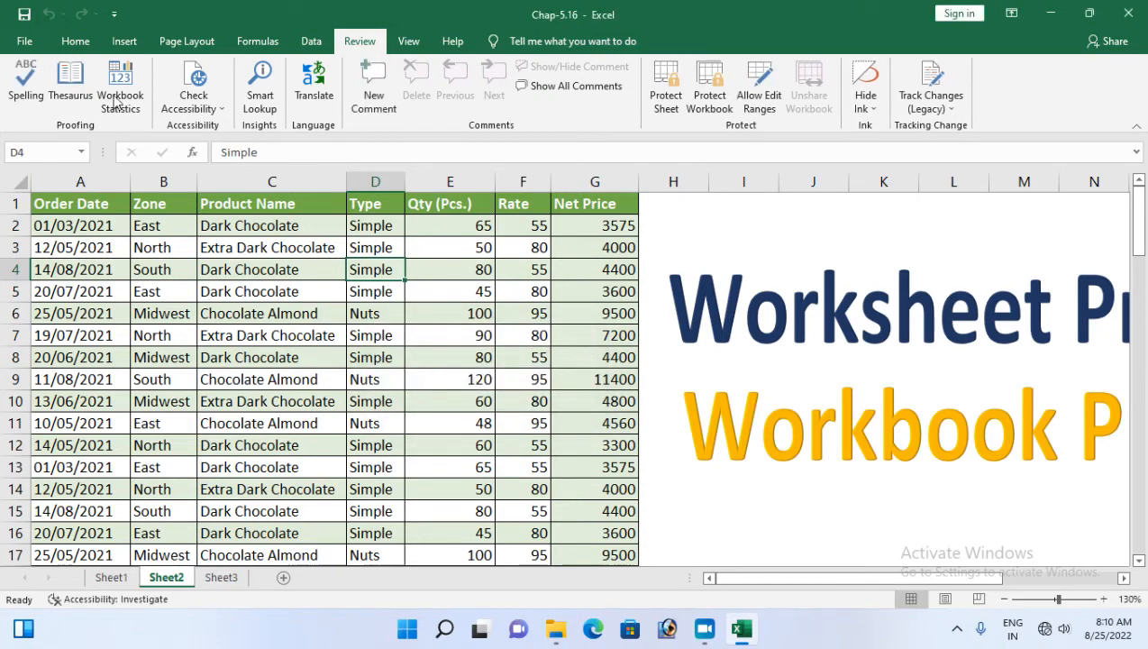
{"action": "left_click", "coordinate": [75, 41]}
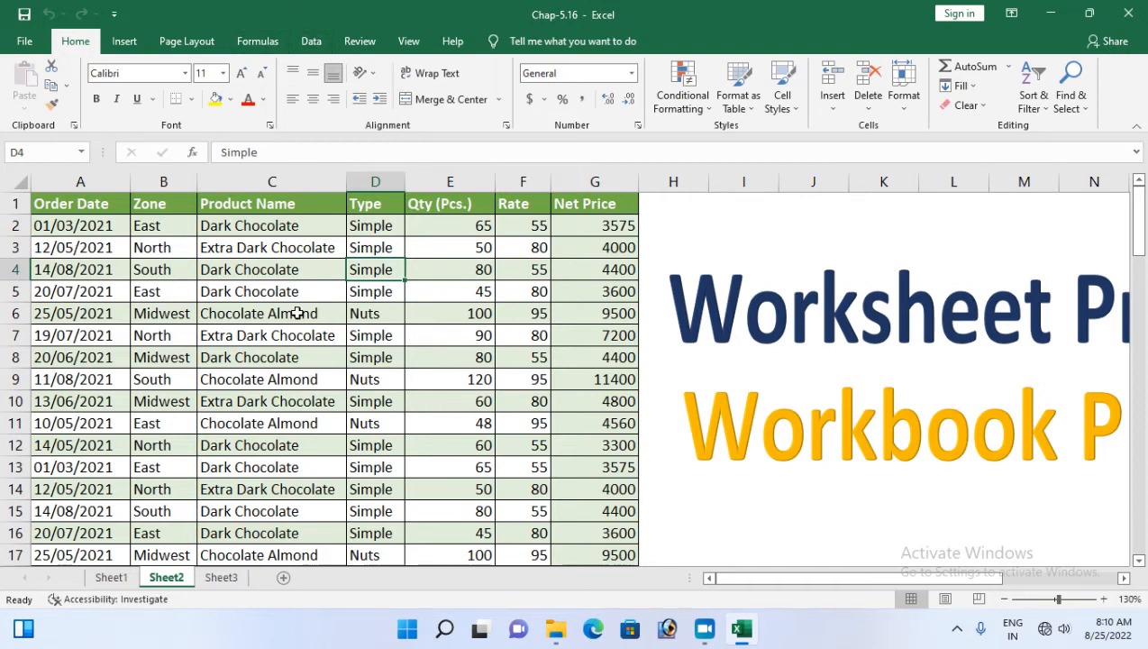
{"action": "left_click", "coordinate": [185, 181]}
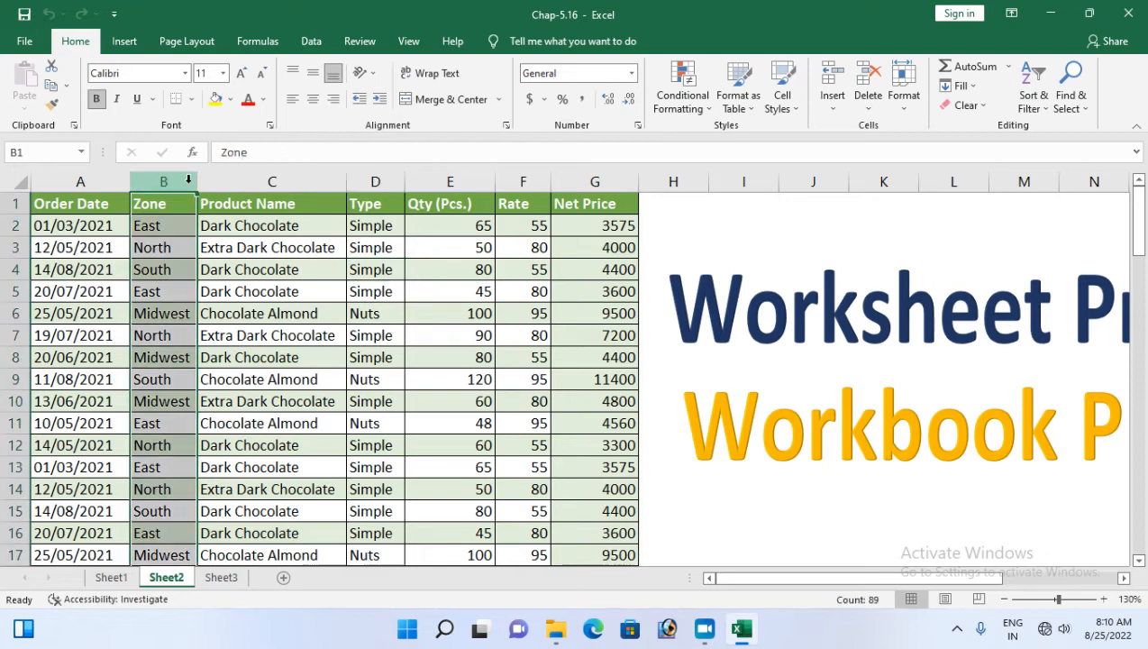
{"action": "left_click", "coordinate": [235, 179]}
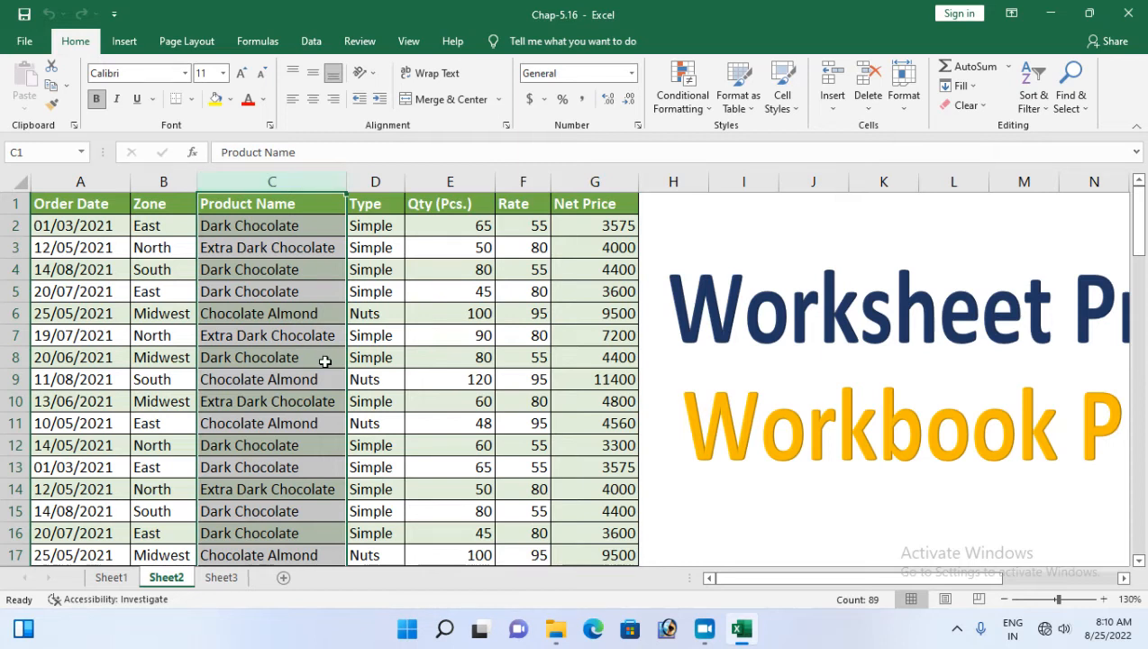
{"action": "left_click", "coordinate": [363, 42]}
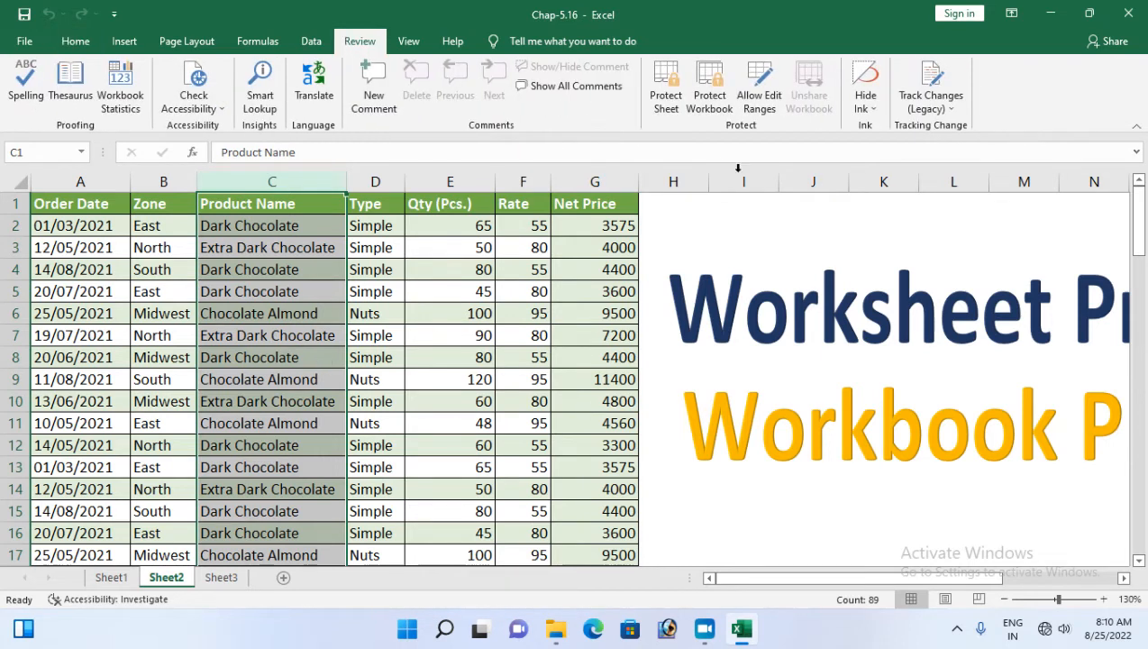
{"action": "left_click", "coordinate": [56, 202]}
In Protect Sheet, allow formatting cells, columns and rows, and inserting columns, rows and hyperlinks
{"action": "left_click", "coordinate": [666, 102]}
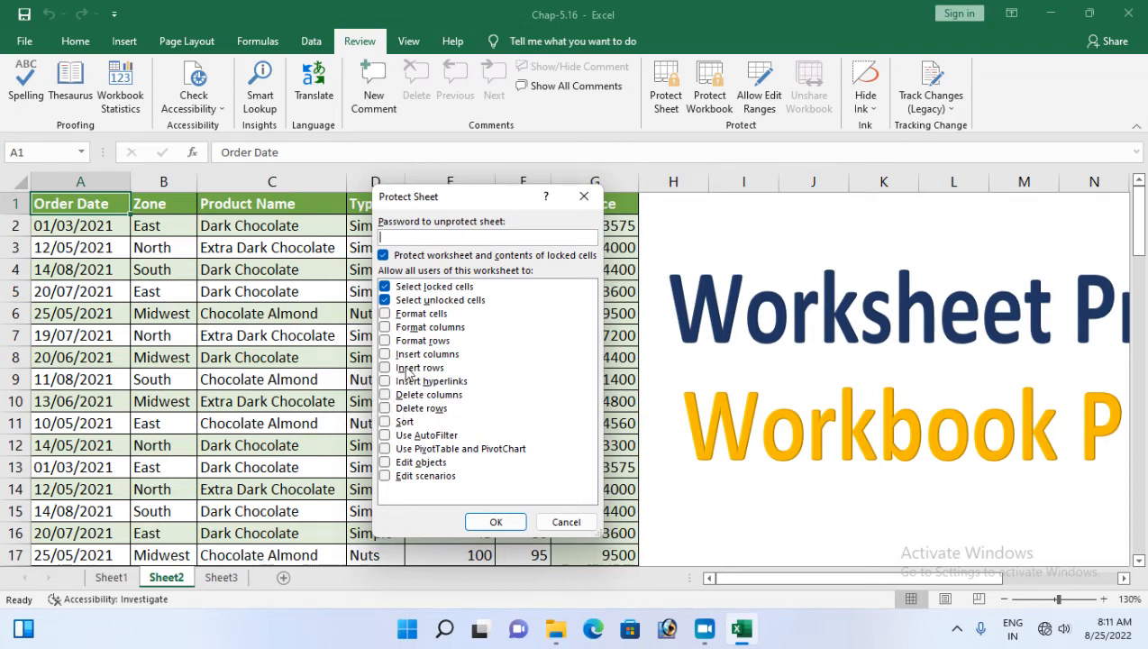
{"action": "left_click", "coordinate": [388, 314]}
{"action": "left_click", "coordinate": [386, 327]}
{"action": "left_click", "coordinate": [385, 329]}
{"action": "left_click", "coordinate": [385, 342]}
{"action": "left_click", "coordinate": [386, 328]}
{"action": "left_click", "coordinate": [385, 341]}
{"action": "left_click", "coordinate": [386, 368]}
{"action": "left_click", "coordinate": [383, 256]}
{"action": "left_click", "coordinate": [384, 256]}
{"action": "left_click", "coordinate": [386, 341]}
{"action": "left_click", "coordinate": [386, 355]}
{"action": "left_click", "coordinate": [385, 381]}
Also allow Sort, AutoFilter, PivotTables, editing objects and scenarios, and apply the protection without a password
{"action": "left_click", "coordinate": [385, 394]}
{"action": "left_click", "coordinate": [386, 394]}
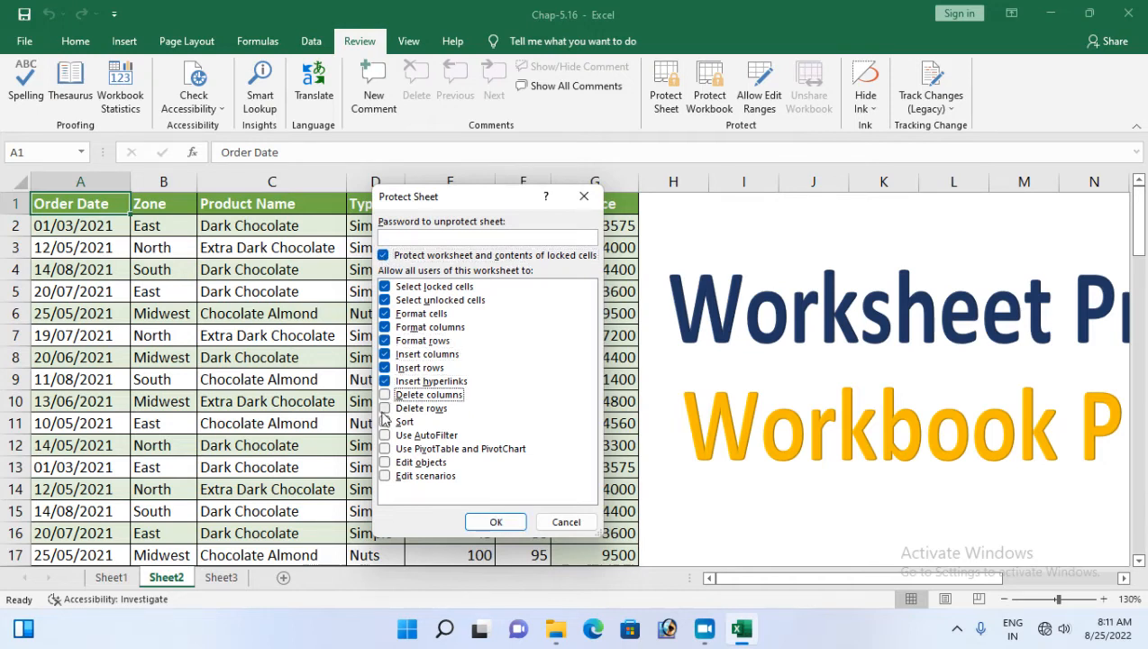
{"action": "left_click", "coordinate": [386, 422]}
{"action": "left_click", "coordinate": [386, 435]}
{"action": "left_click", "coordinate": [386, 448]}
{"action": "left_click", "coordinate": [385, 463]}
{"action": "left_click", "coordinate": [386, 476]}
{"action": "left_click", "coordinate": [495, 522]}
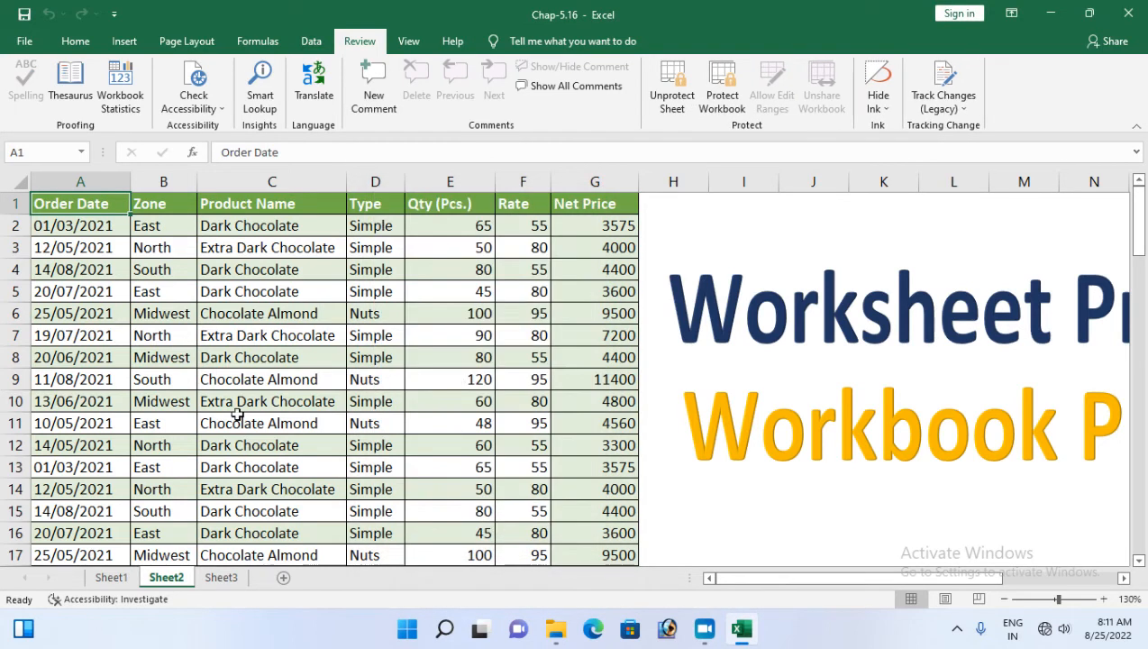
{"action": "left_click", "coordinate": [76, 42]}
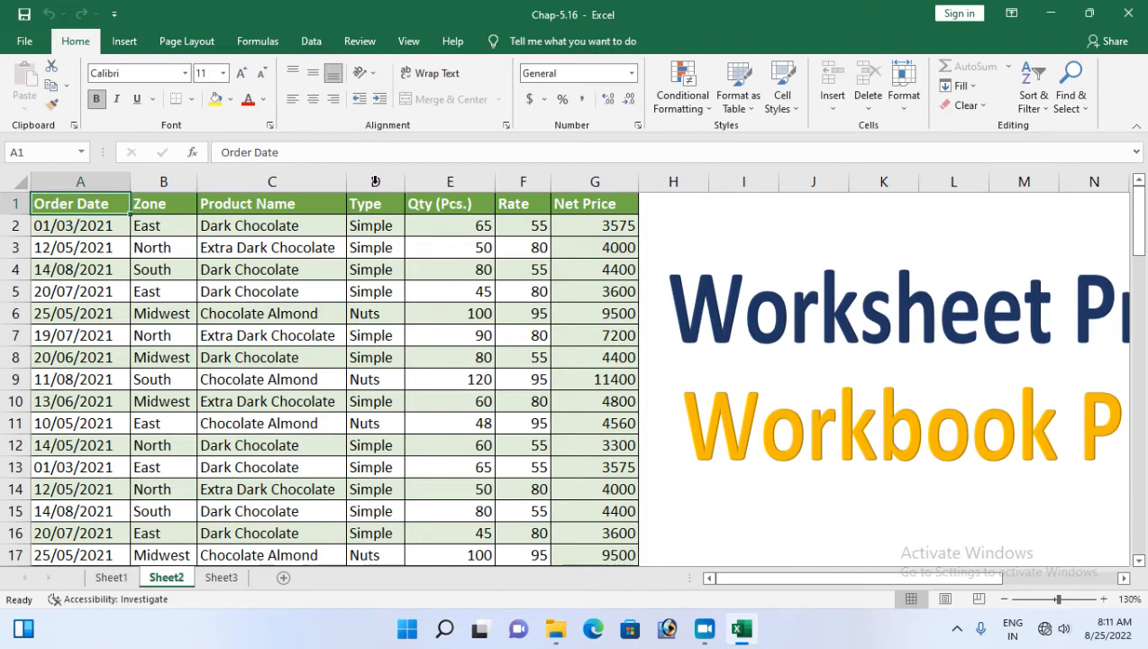
{"action": "left_click", "coordinate": [86, 182]}
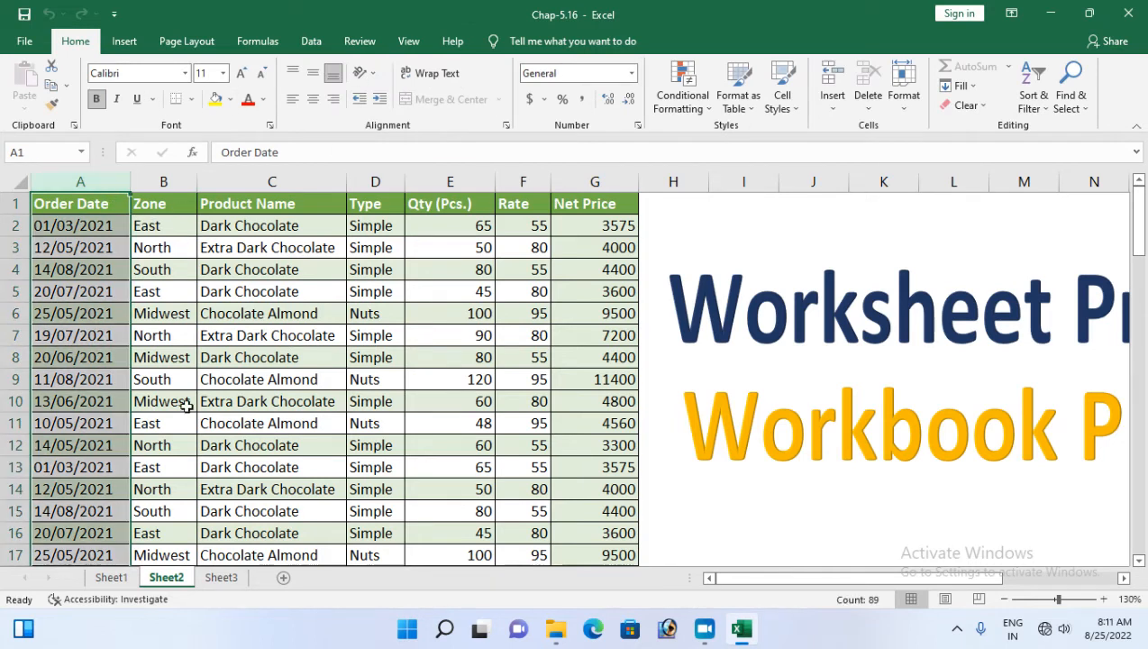
Check the Format and Delete dropdowns, where deleting cells, rows and columns is disabled
{"action": "left_click", "coordinate": [903, 107]}
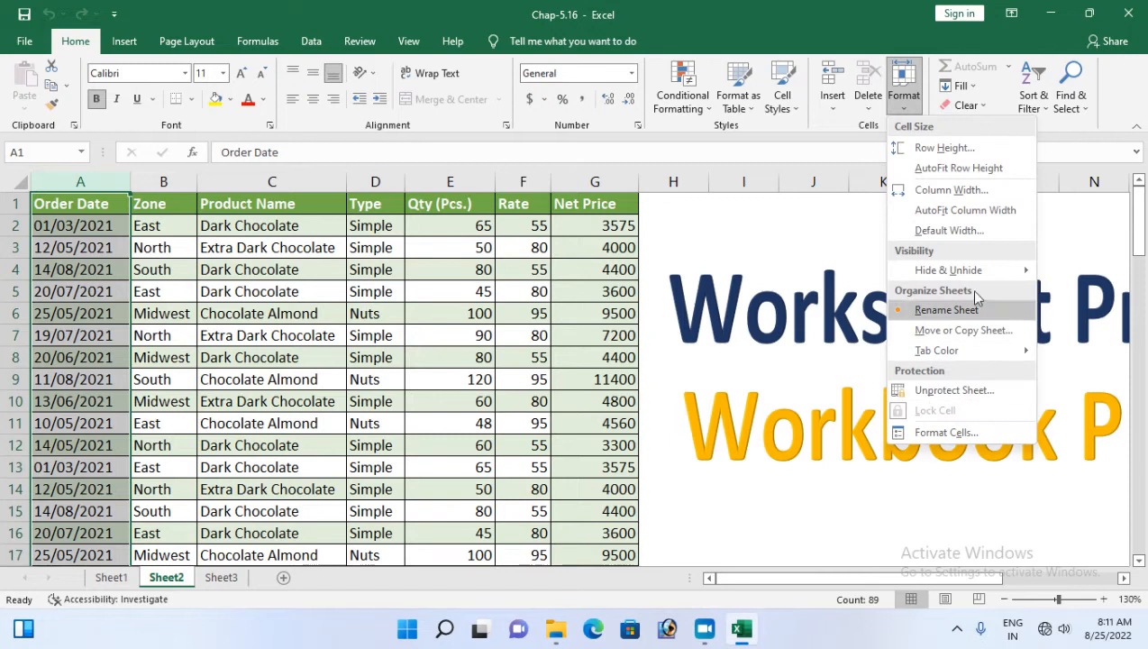
{"action": "left_click", "coordinate": [864, 107]}
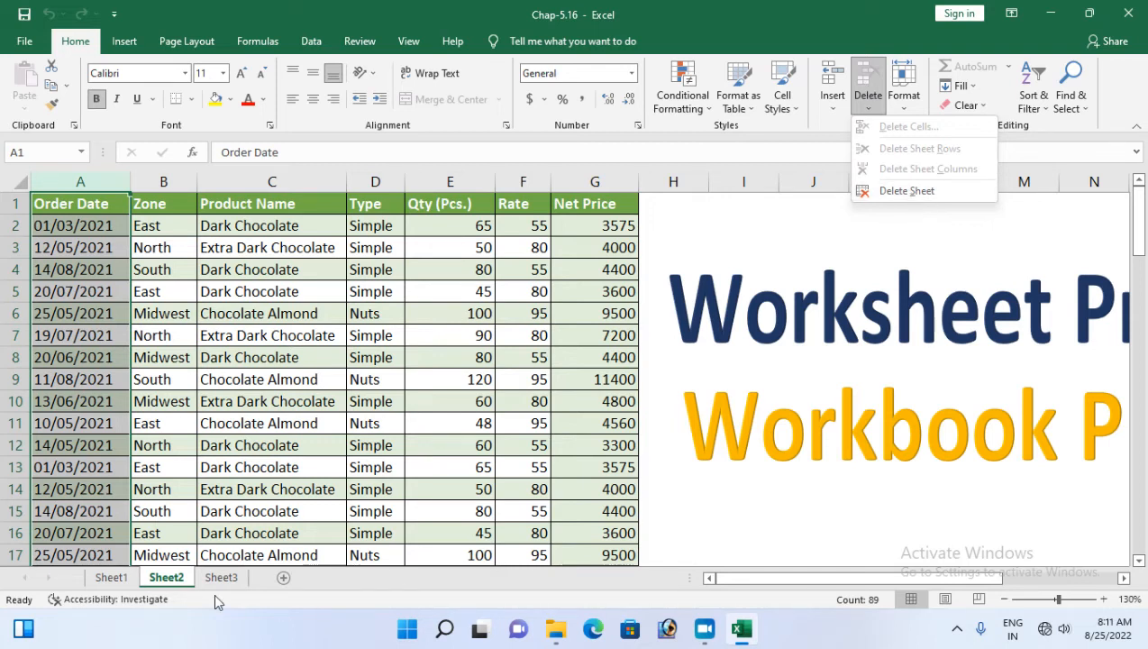
Inspect the Sheet2 tab menu, confirming the sheet can still be deleted, and bring up Review
{"action": "right_click", "coordinate": [165, 578]}
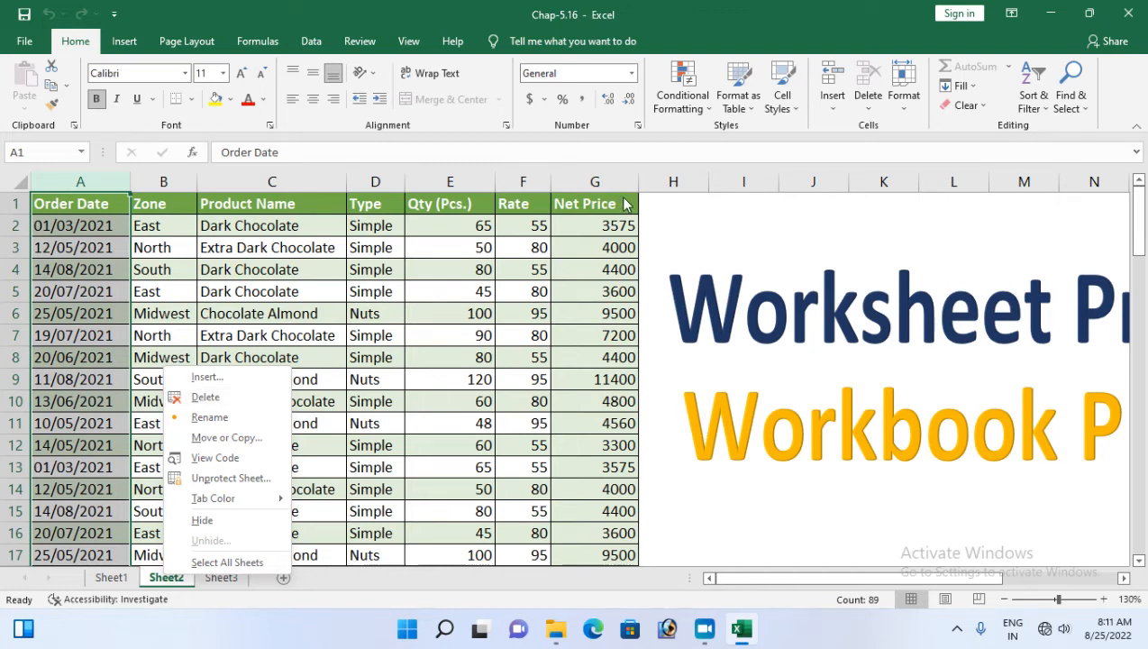
{"action": "left_click", "coordinate": [360, 41]}
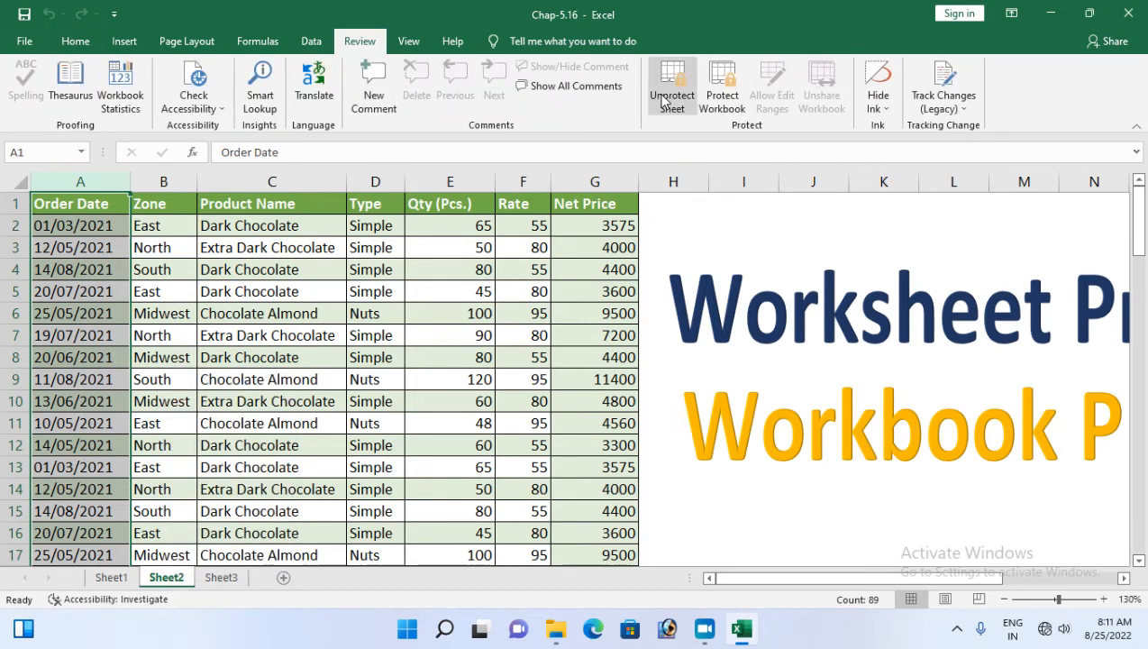
Unprotect Sheet2, reopen Protect Sheet and untick format columns/rows and insert columns/rows/hyperlinks
{"action": "left_click", "coordinate": [671, 99]}
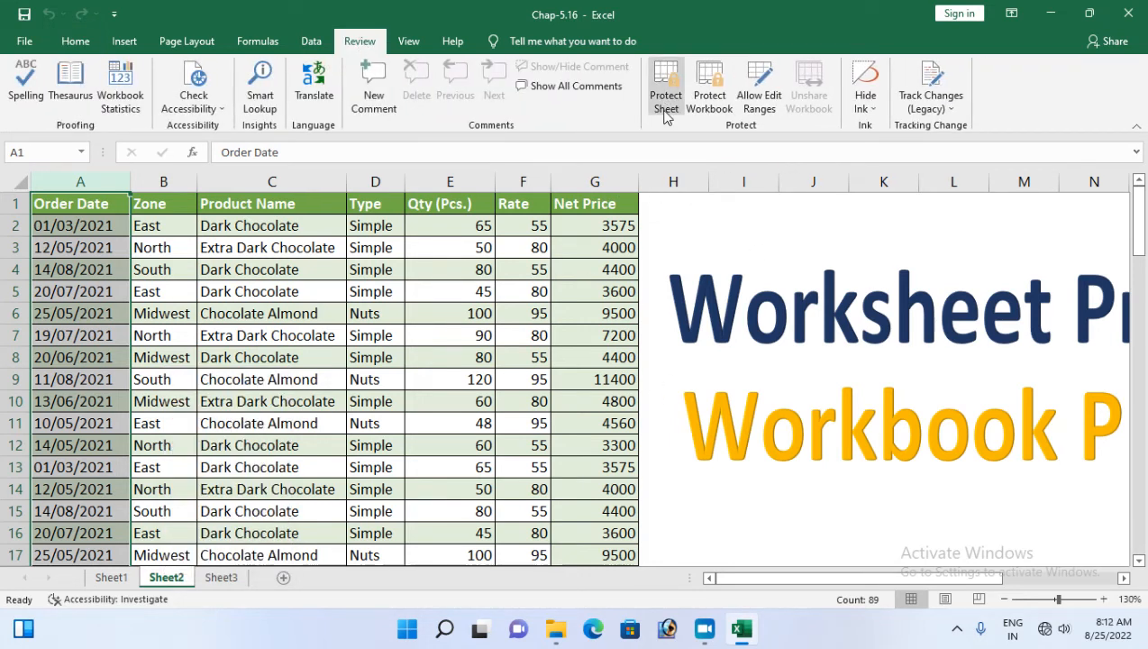
{"action": "left_click", "coordinate": [665, 110]}
{"action": "left_click", "coordinate": [385, 327]}
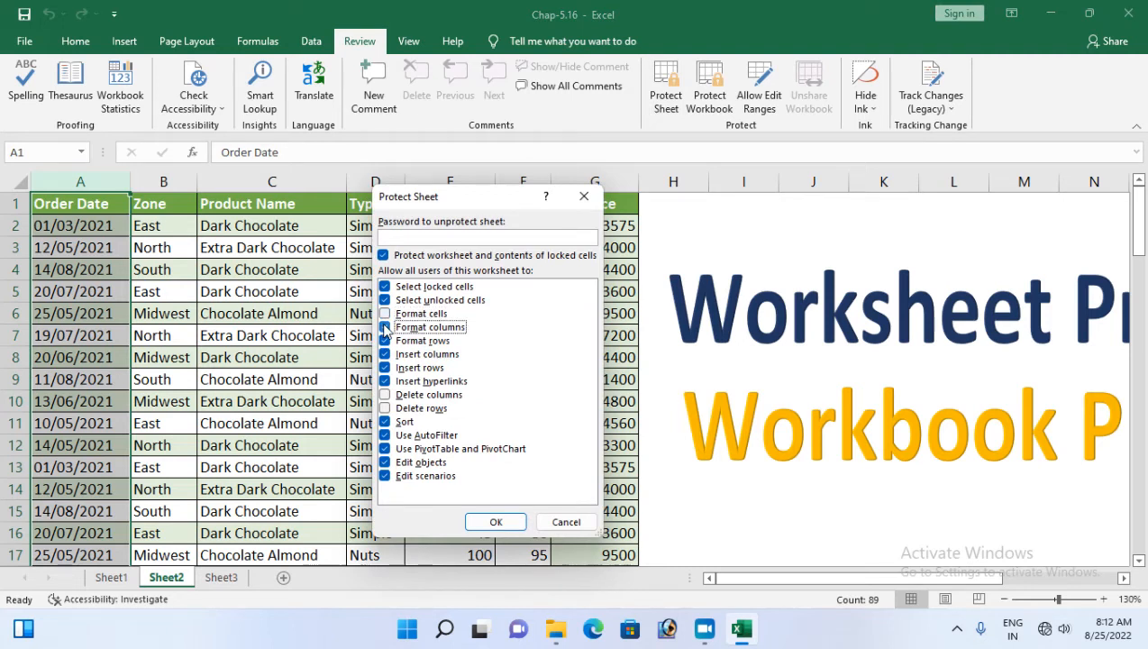
{"action": "left_click", "coordinate": [385, 341]}
{"action": "left_click", "coordinate": [385, 355]}
{"action": "left_click", "coordinate": [385, 367]}
{"action": "left_click", "coordinate": [385, 382]}
Untick Sort, AutoFilter, PivotTables, edit objects and scenarios, leaving only cell selection, and close
{"action": "left_click", "coordinate": [385, 422]}
{"action": "left_click", "coordinate": [385, 435]}
{"action": "left_click", "coordinate": [384, 449]}
{"action": "left_click", "coordinate": [385, 422]}
{"action": "left_click", "coordinate": [385, 436]}
{"action": "left_click", "coordinate": [384, 435]}
{"action": "left_click", "coordinate": [385, 421]}
{"action": "left_click", "coordinate": [385, 462]}
{"action": "left_click", "coordinate": [384, 476]}
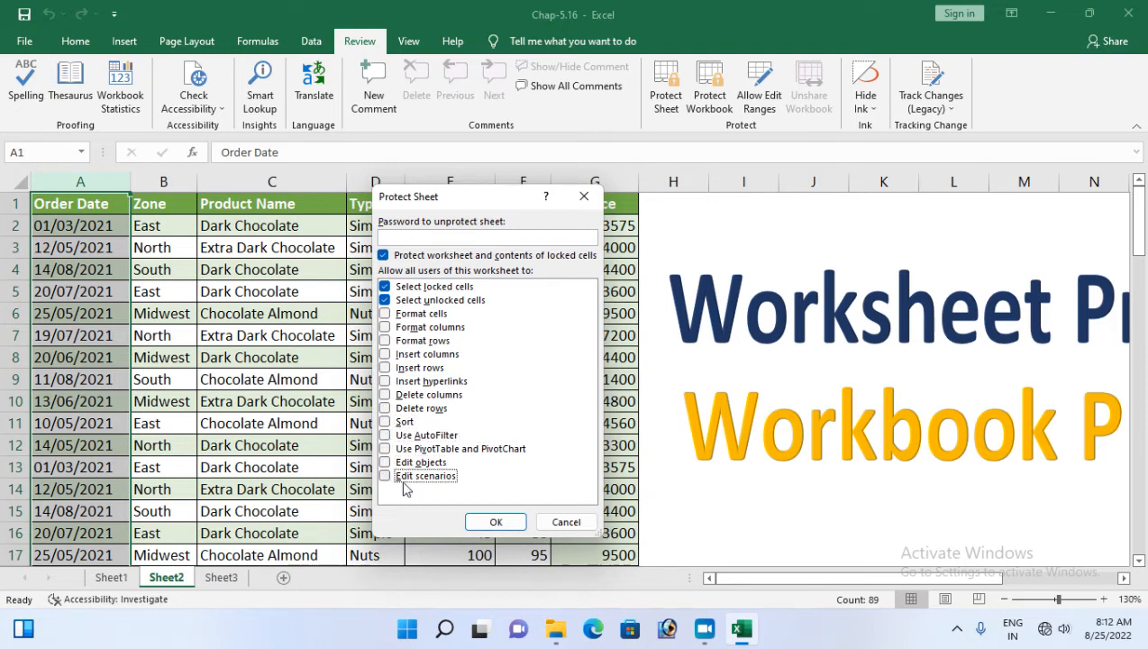
{"action": "left_click", "coordinate": [495, 522]}
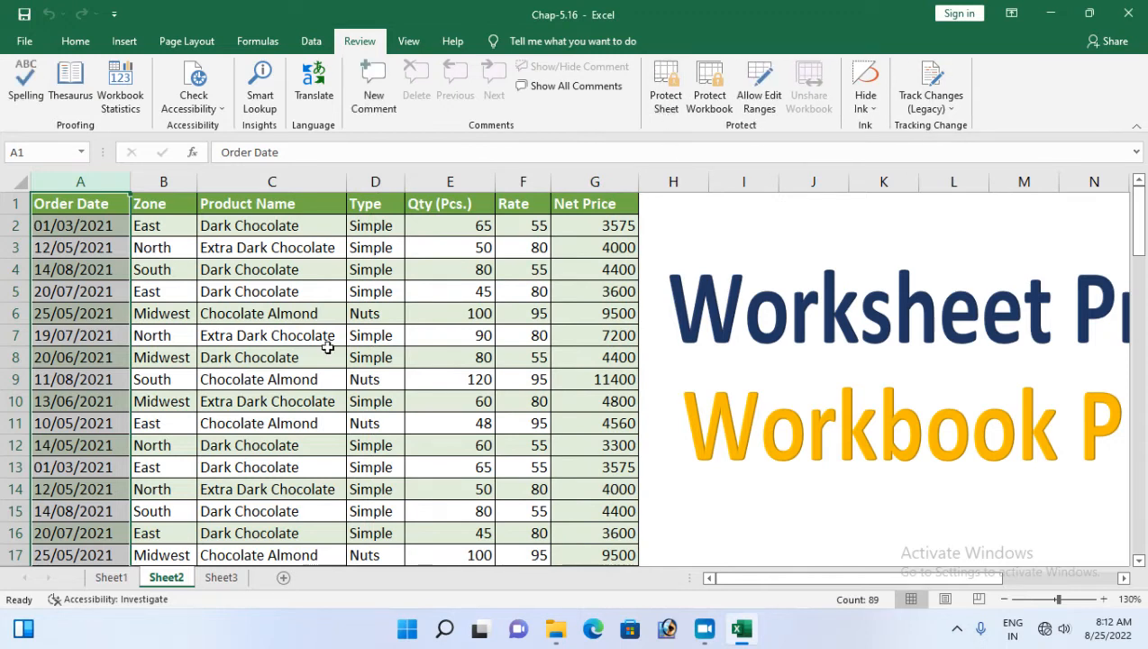
{"action": "left_click", "coordinate": [216, 357]}
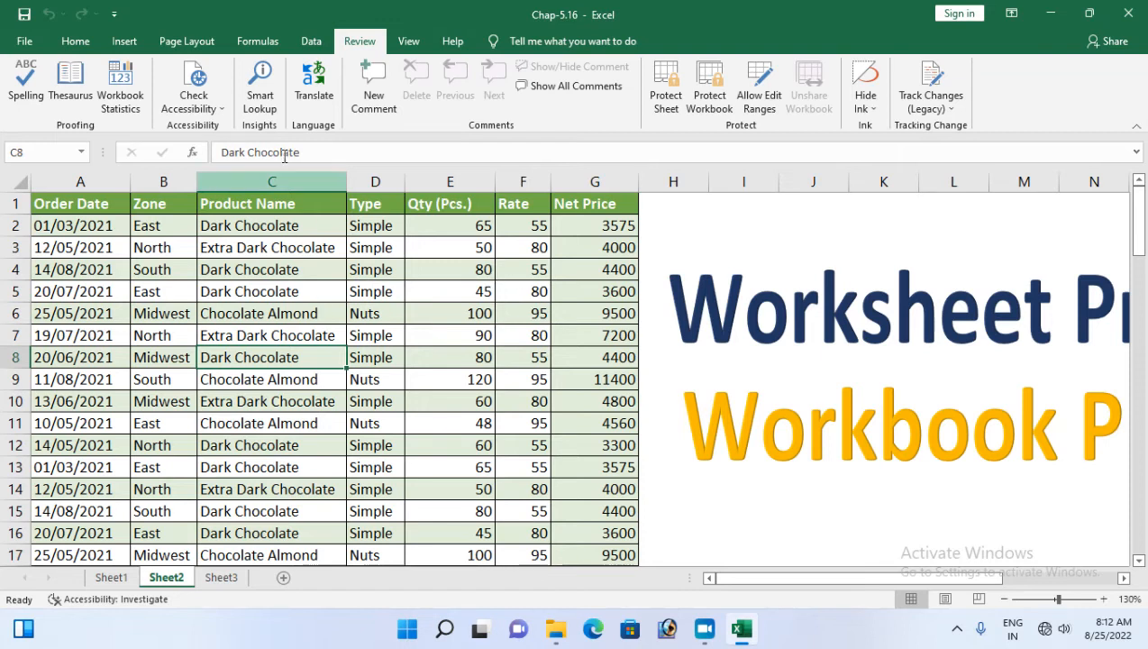
{"action": "left_click", "coordinate": [275, 182]}
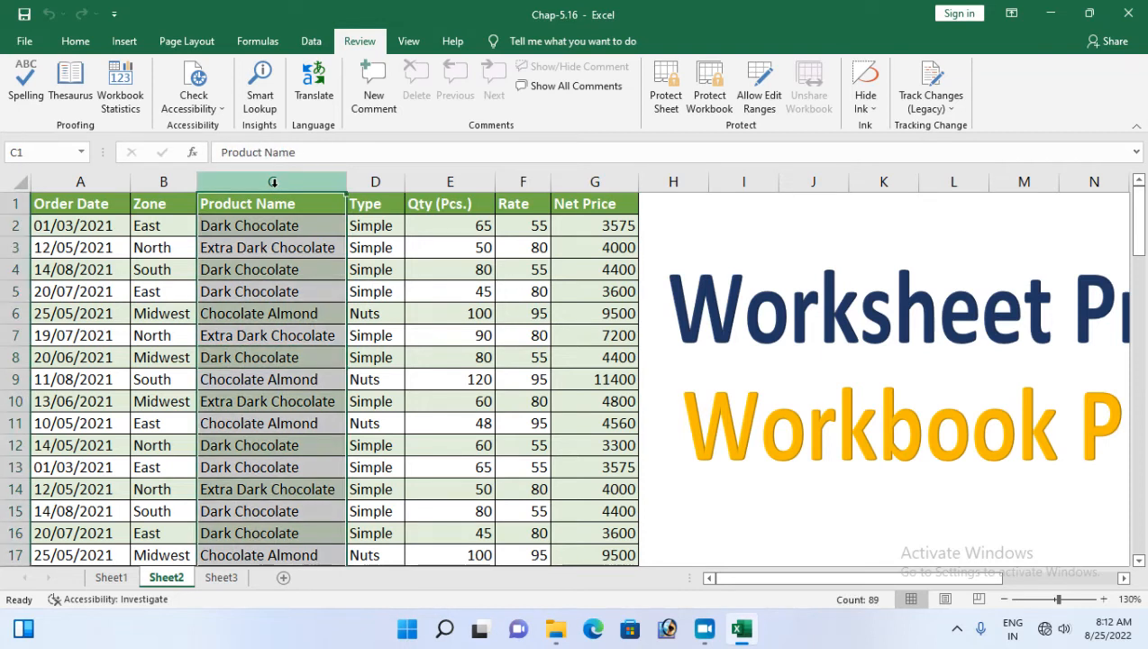
{"action": "left_click", "coordinate": [448, 183]}
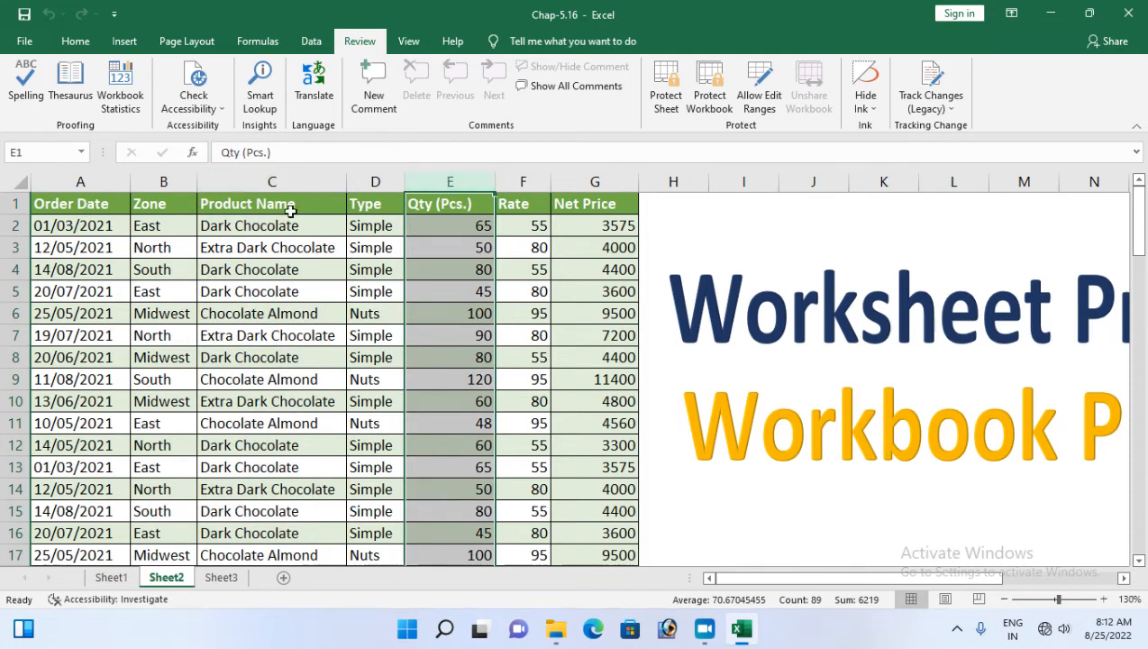
{"action": "left_click", "coordinate": [448, 206]}
{"action": "left_click_drag", "start_coordinate": [448, 206], "coordinate": [441, 504]}
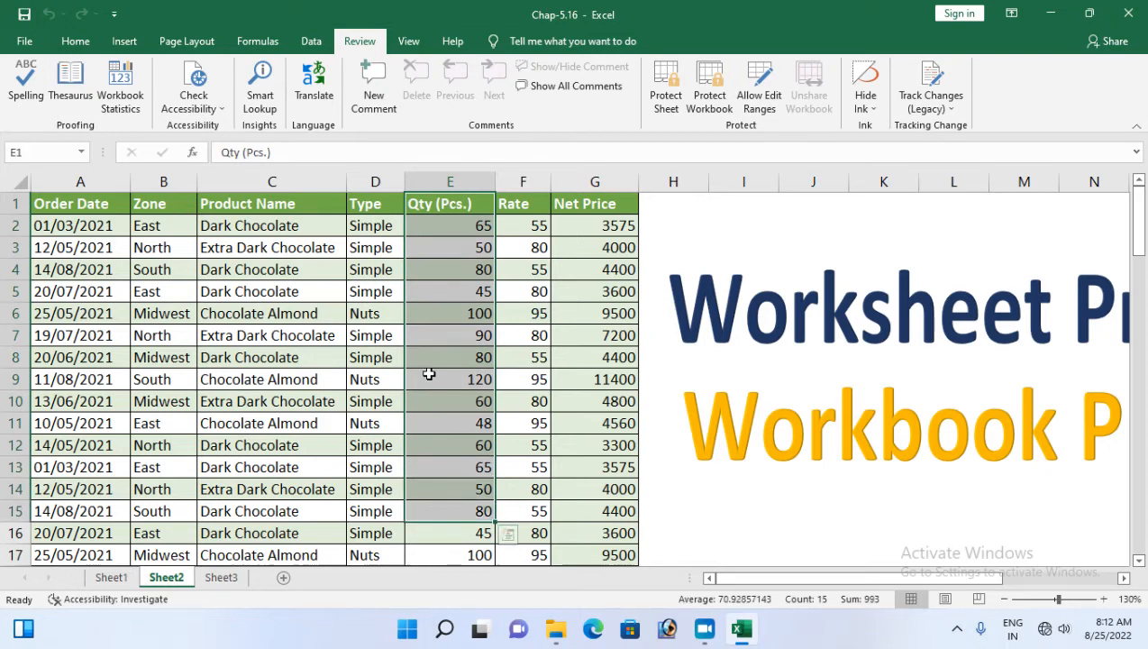
{"action": "left_click_drag", "start_coordinate": [453, 204], "coordinate": [462, 547]}
{"action": "left_click_drag", "start_coordinate": [62, 255], "coordinate": [588, 243]}
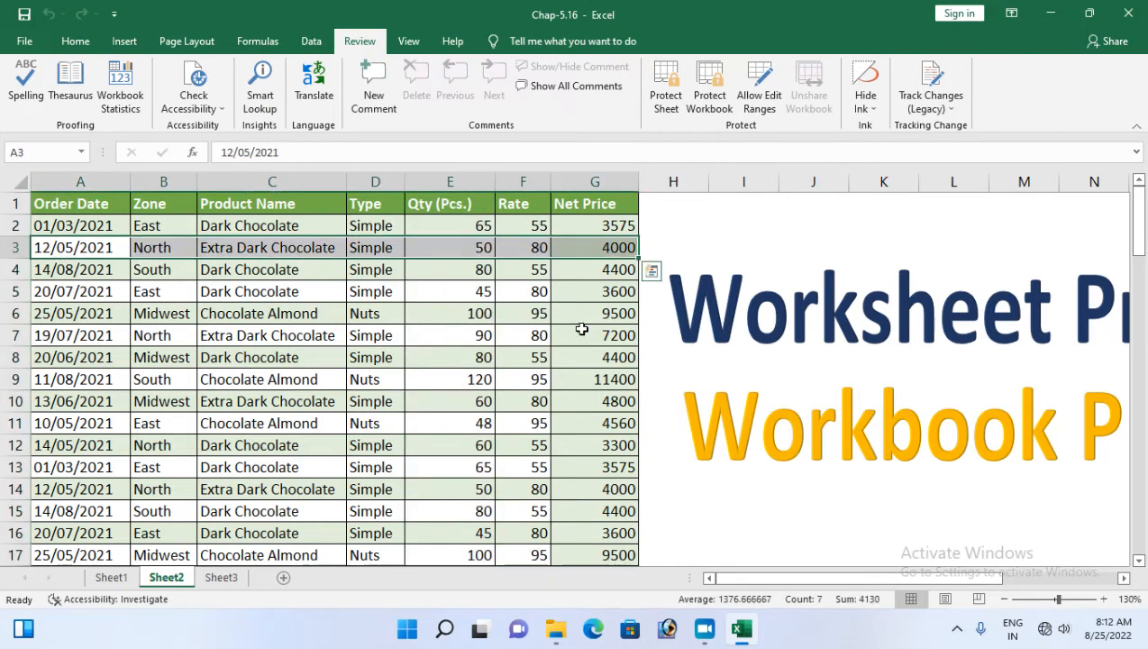
{"action": "left_click", "coordinate": [321, 317]}
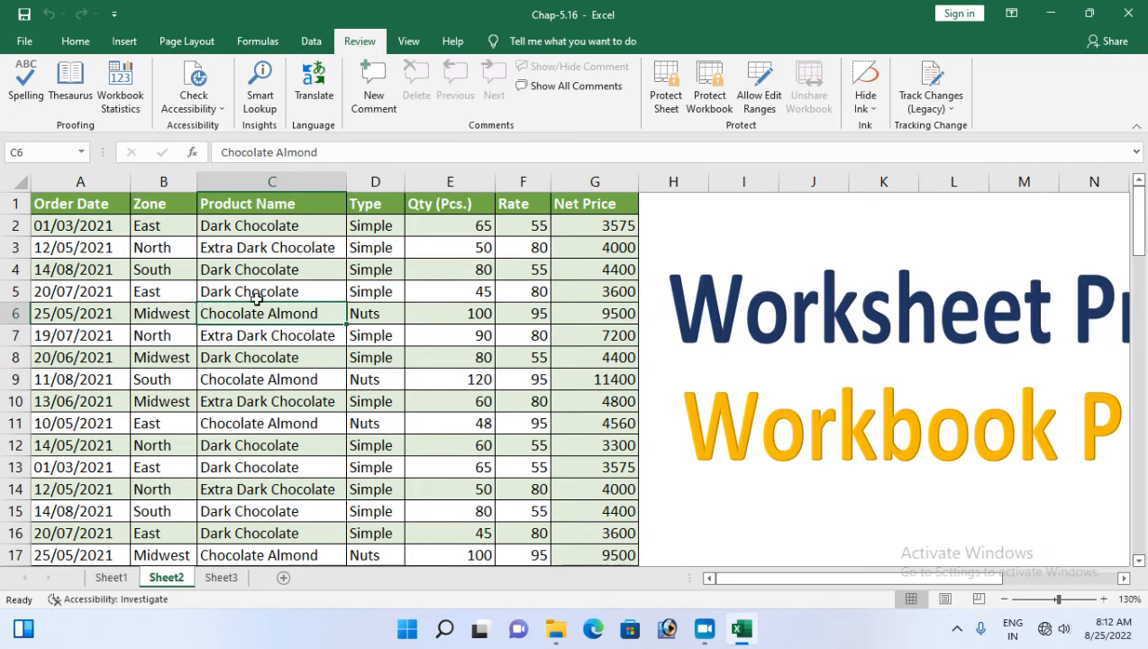
{"action": "left_click", "coordinate": [89, 215]}
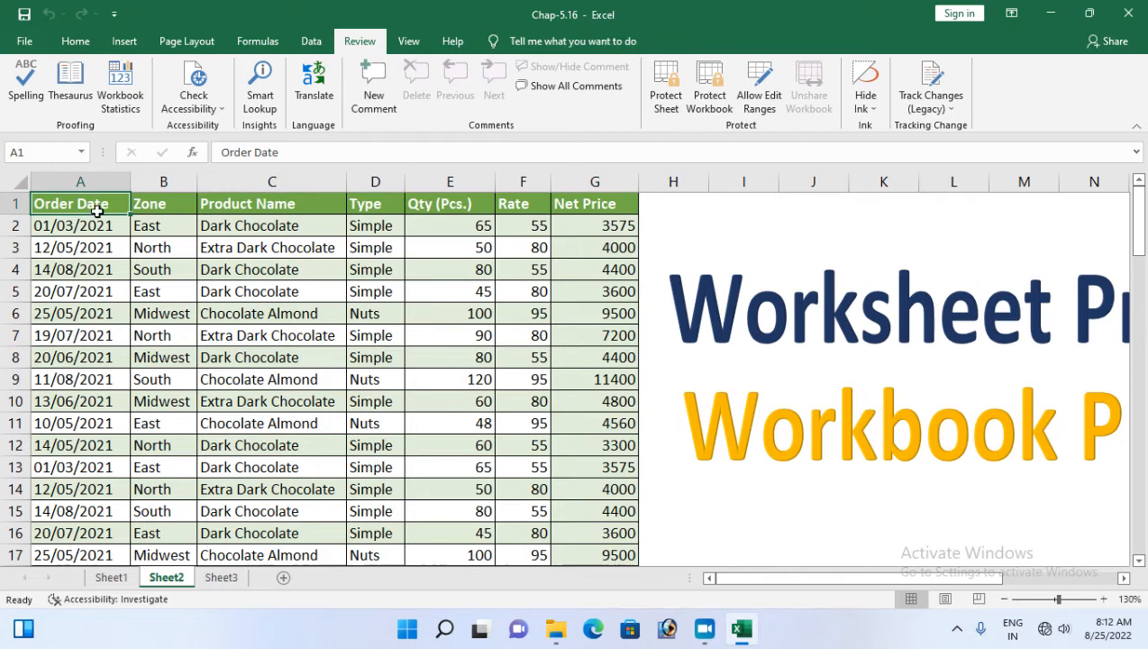
{"action": "key", "text": "ctrl+alt+5"}
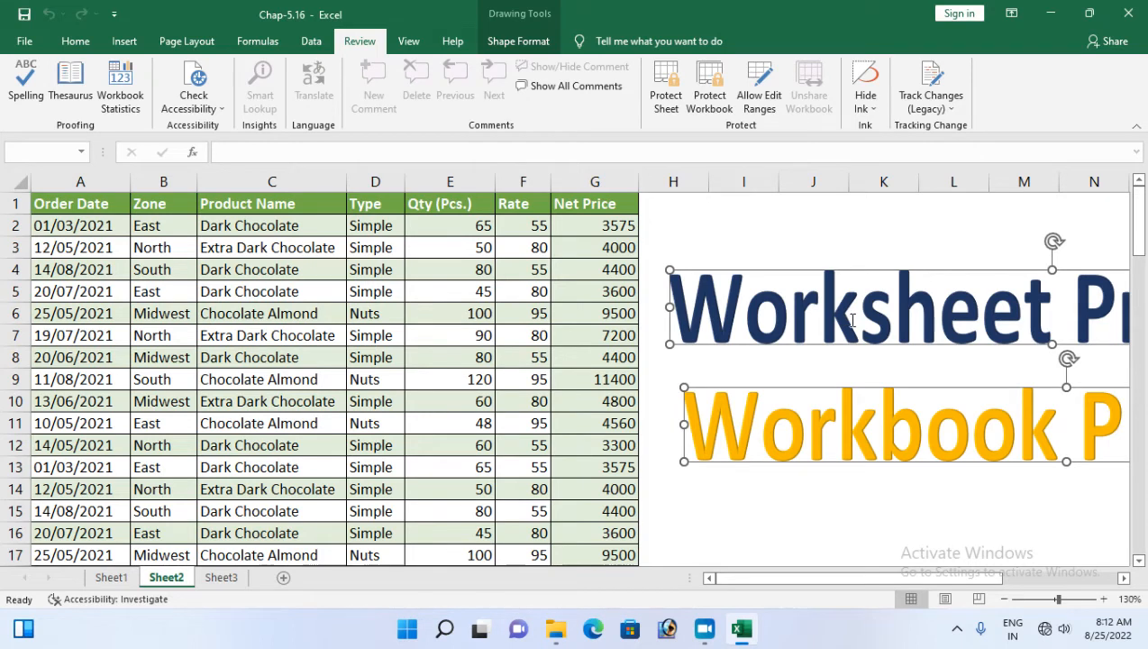
{"action": "left_click", "coordinate": [781, 513]}
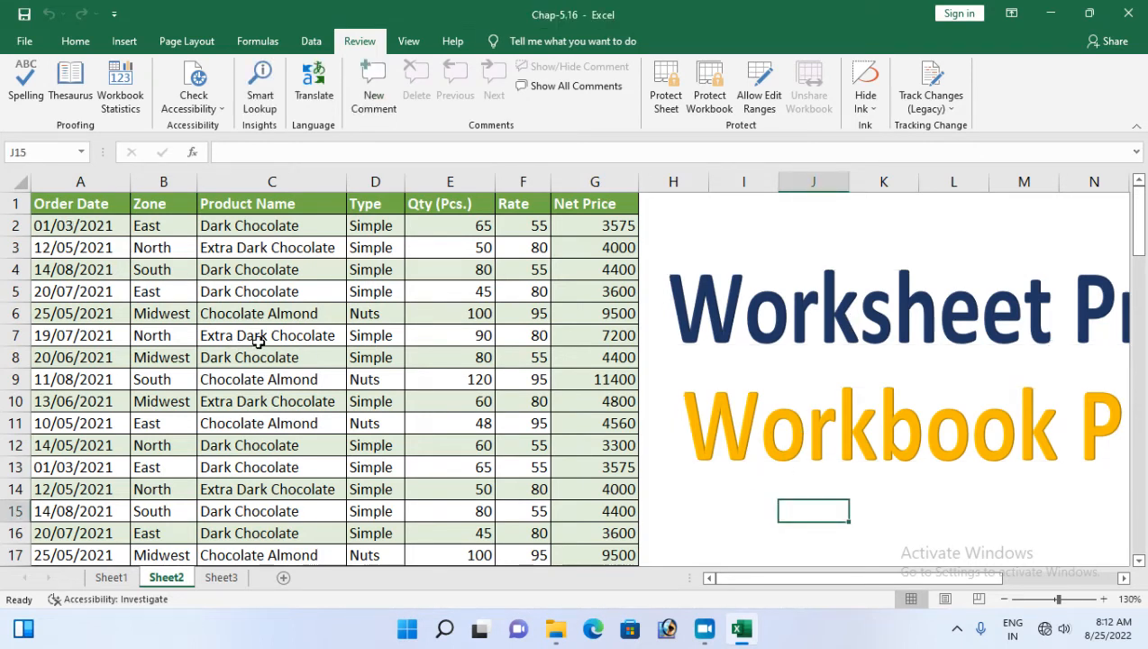
{"action": "left_click", "coordinate": [15, 180]}
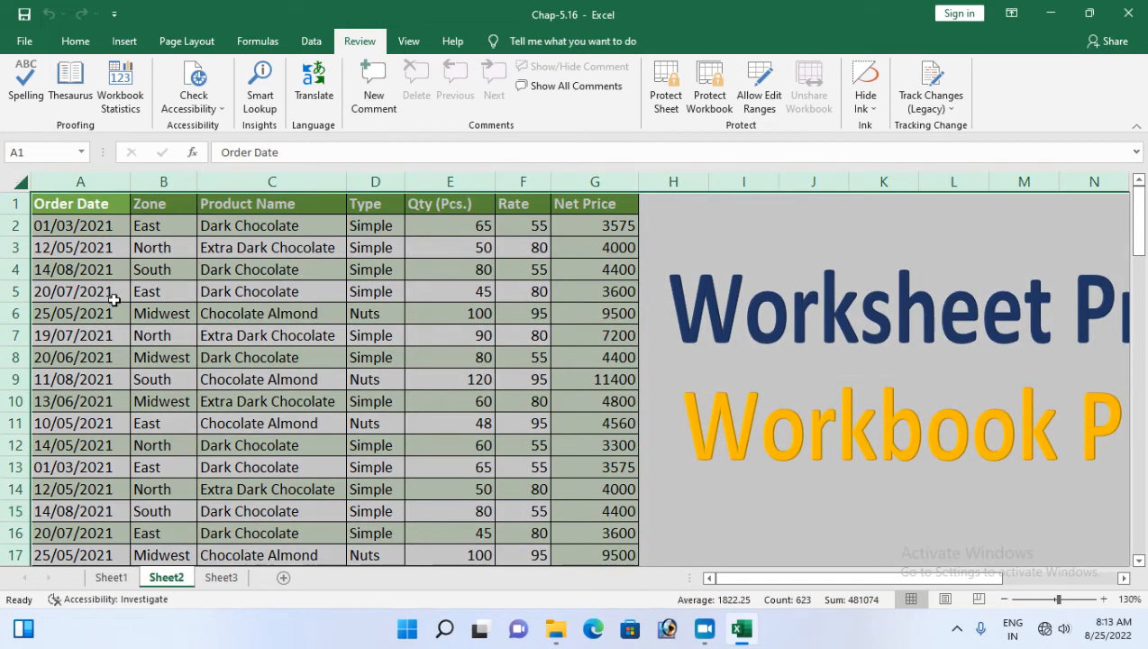
Select all of Sheet2's data and inspect the Protection options in Format Cells
{"action": "left_click", "coordinate": [401, 298]}
{"action": "left_click", "coordinate": [117, 225]}
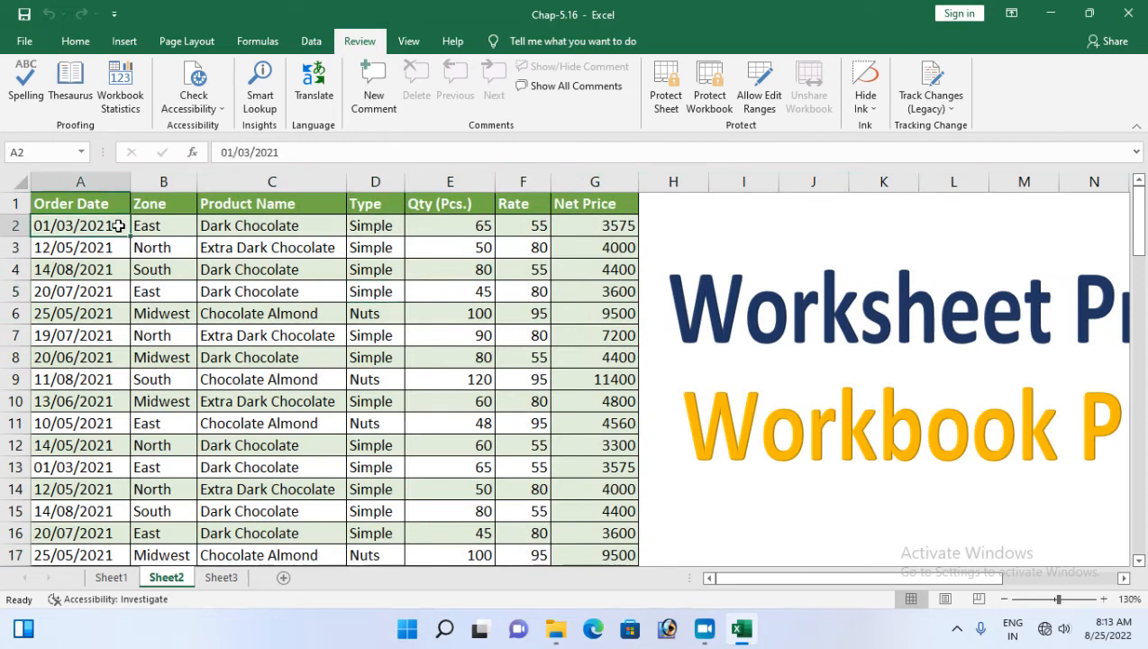
{"action": "key", "text": "ctrl+a"}
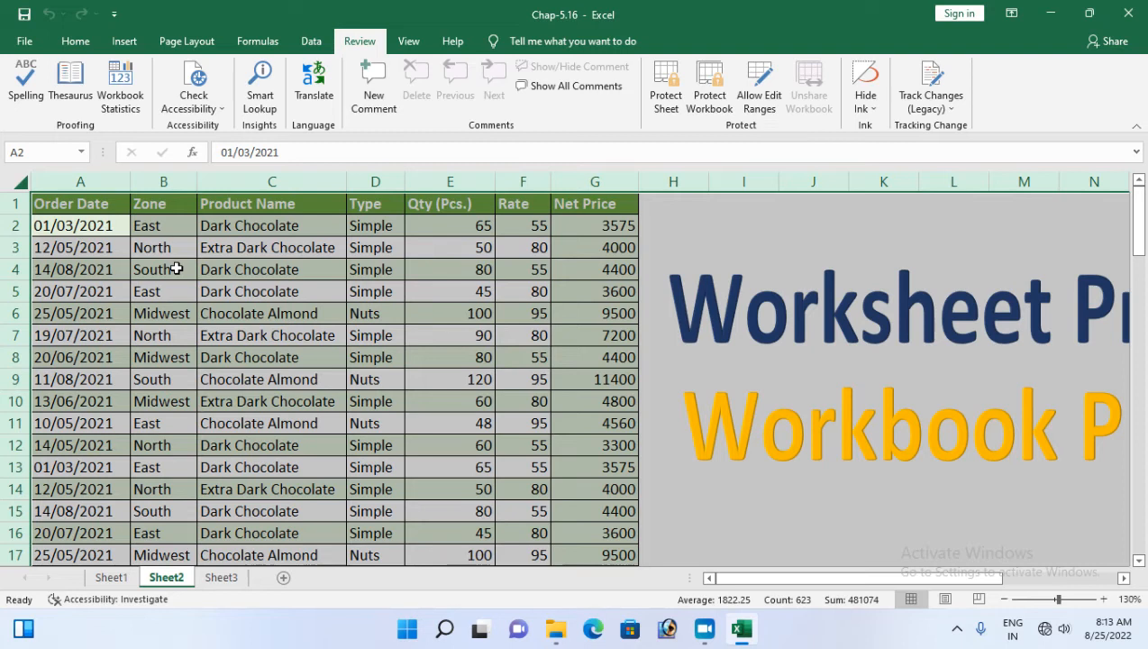
{"action": "left_click", "coordinate": [75, 41]}
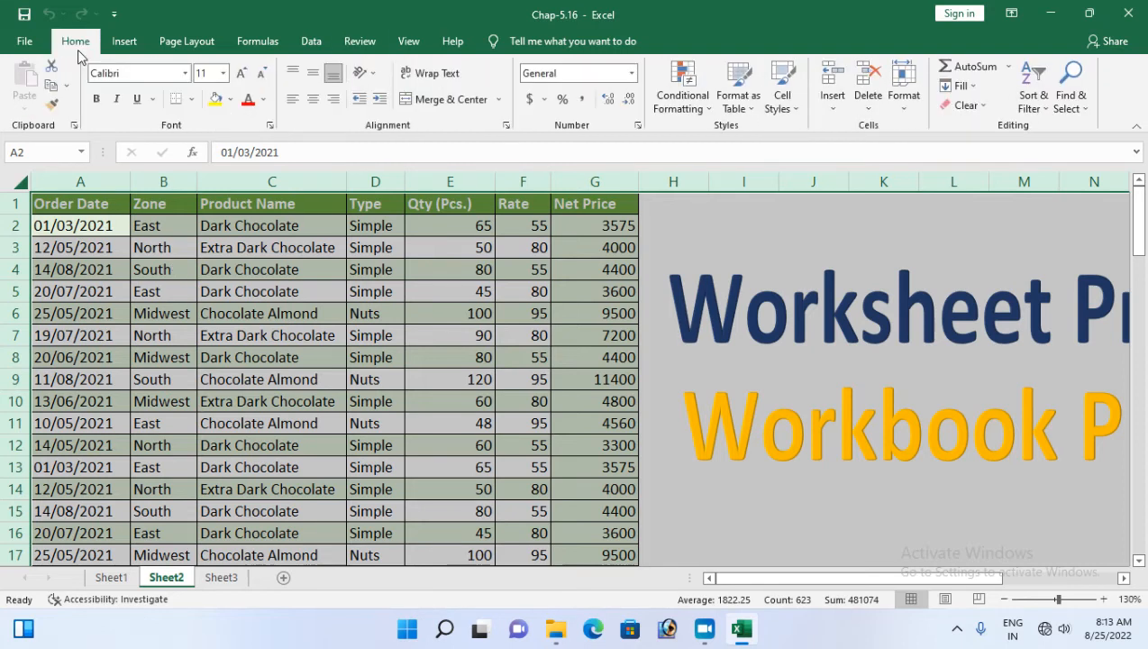
{"action": "left_click", "coordinate": [638, 127]}
{"action": "left_click", "coordinate": [545, 173]}
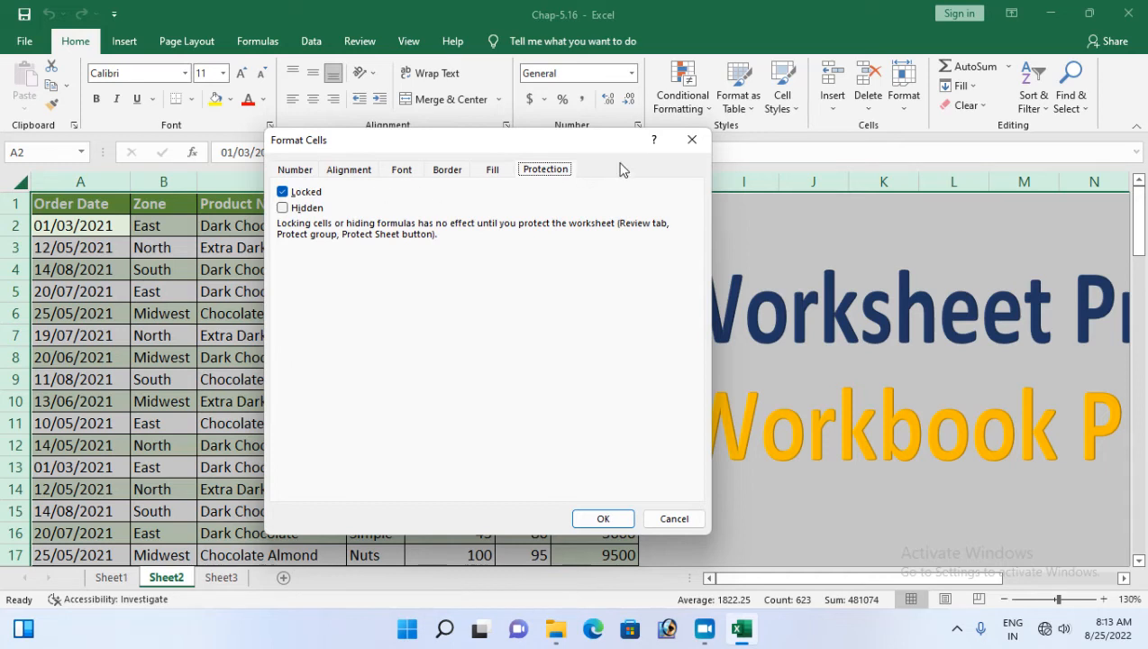
{"action": "left_click", "coordinate": [692, 140]}
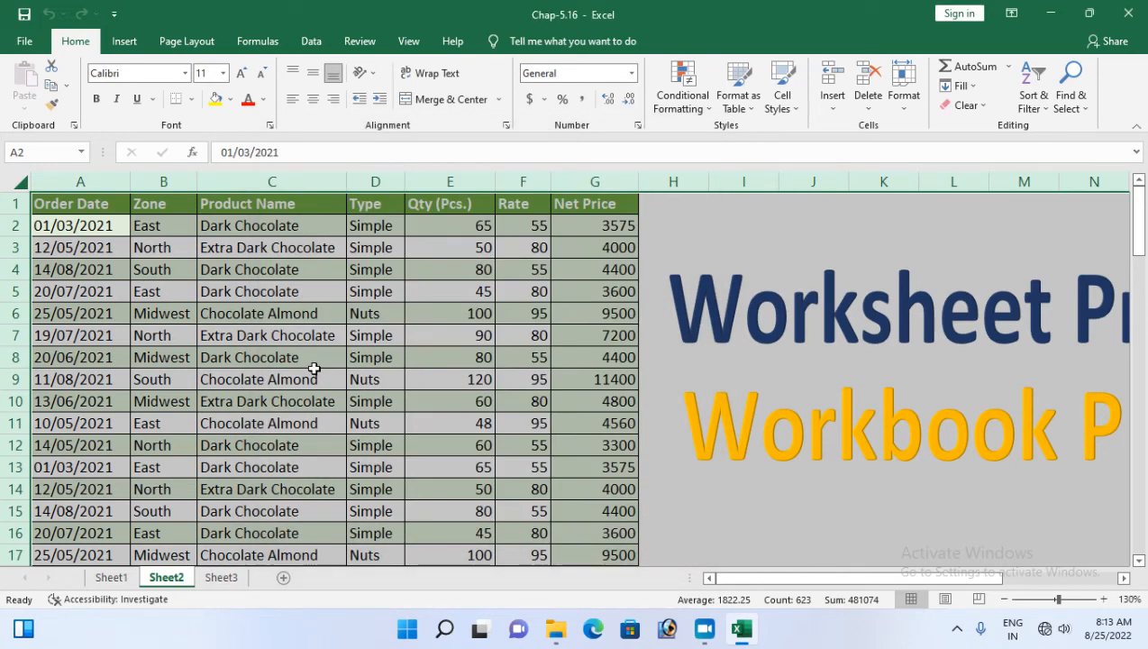
Reopen Format Cells with Ctrl+1, untick Locked and apply it to the selected cells
{"action": "key", "text": "ctrl+1"}
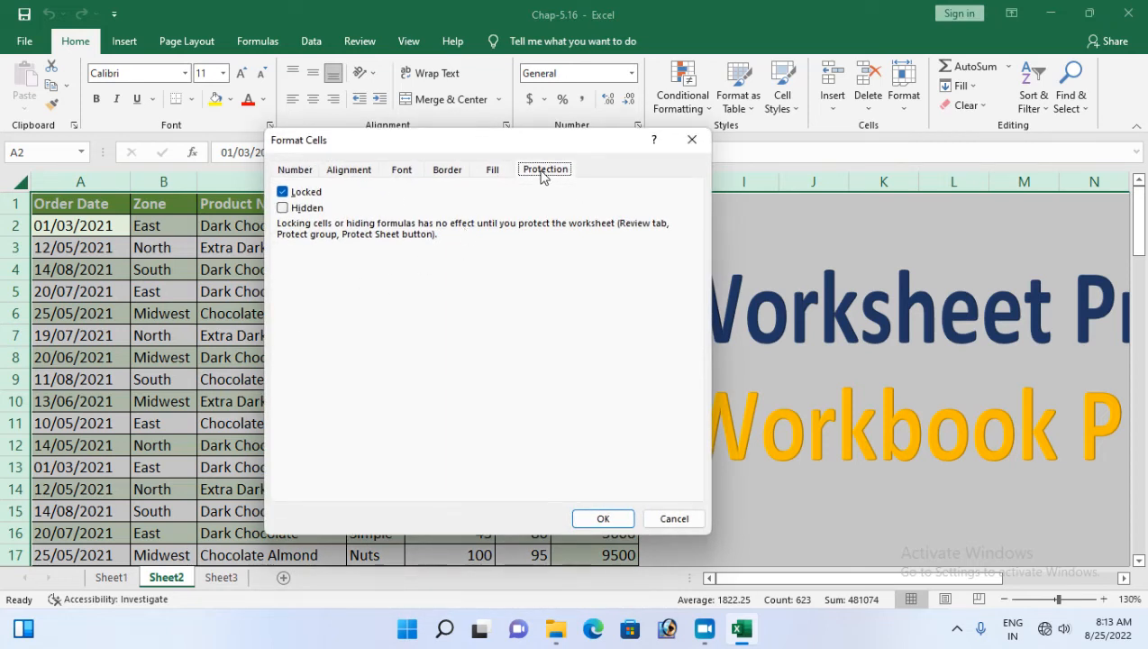
{"action": "left_click", "coordinate": [285, 197]}
{"action": "left_click", "coordinate": [602, 518]}
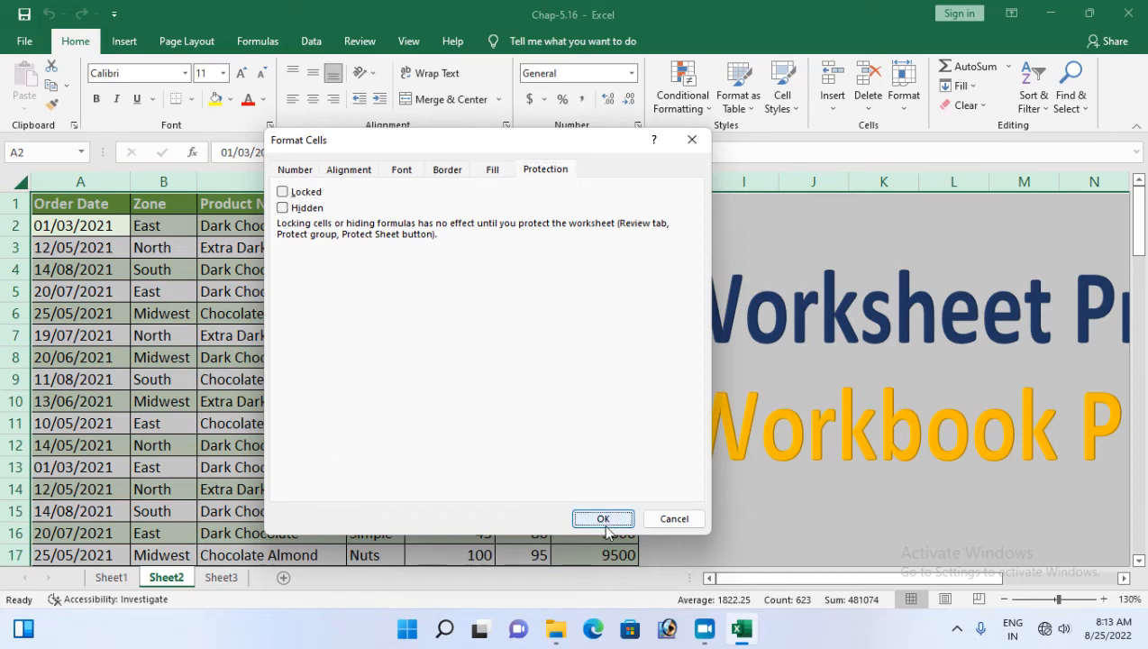
{"action": "left_click", "coordinate": [213, 363]}
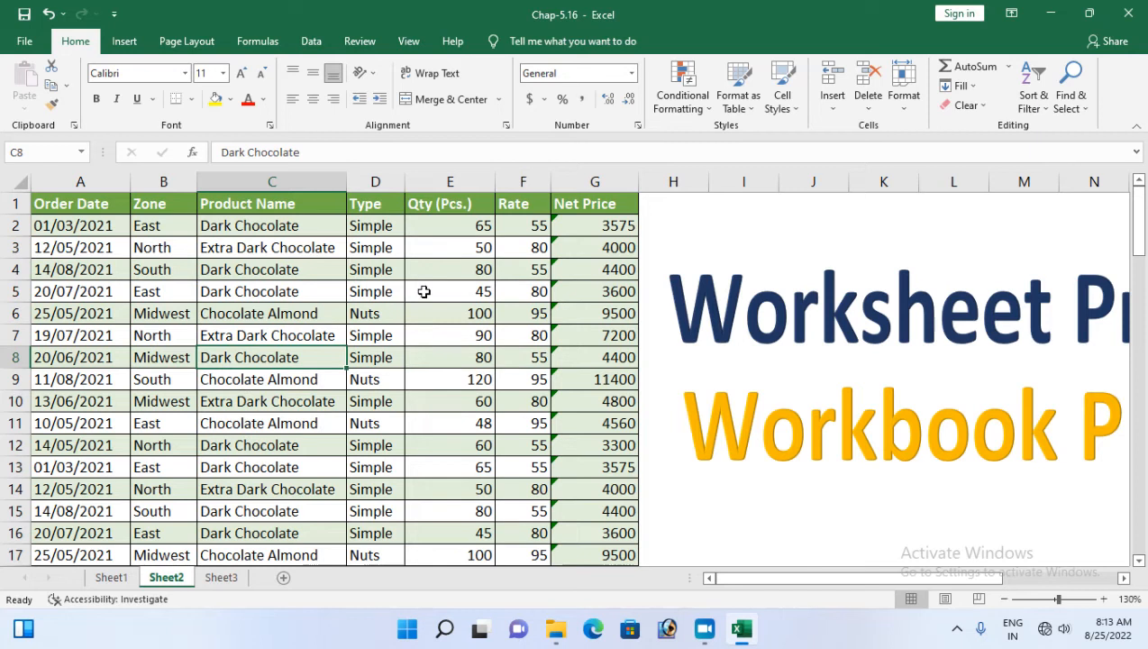
Lock the Qty (Pcs.) cells E1 to E89 through the Protection settings of Format Cells
{"action": "left_click", "coordinate": [448, 205]}
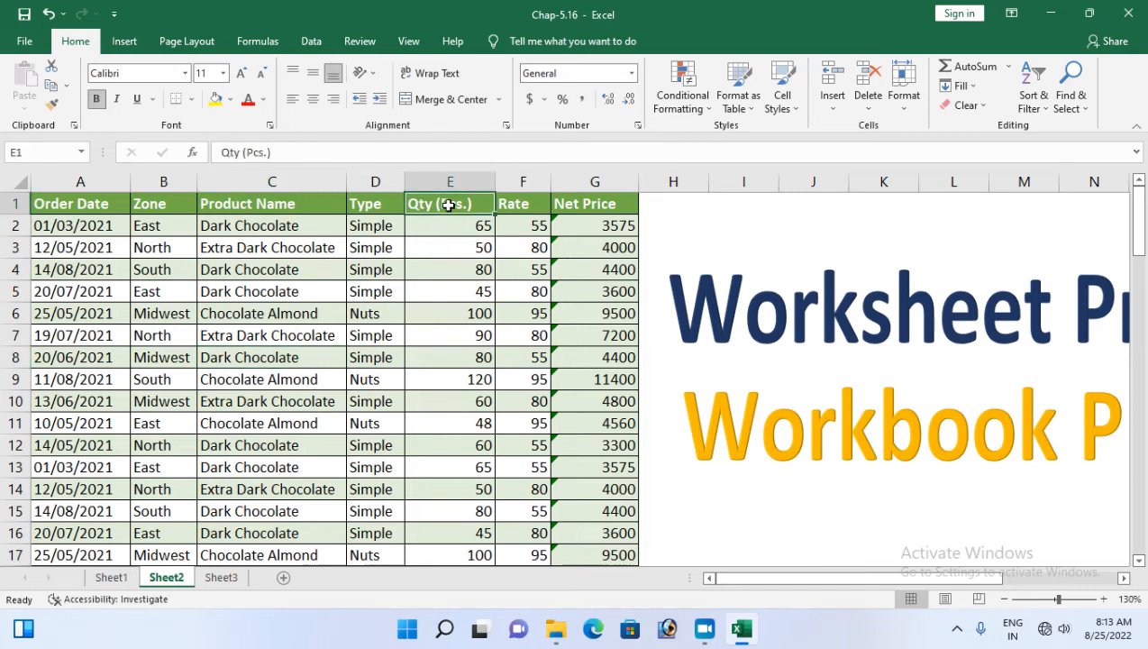
{"action": "key", "text": "ctrl+shift+Down"}
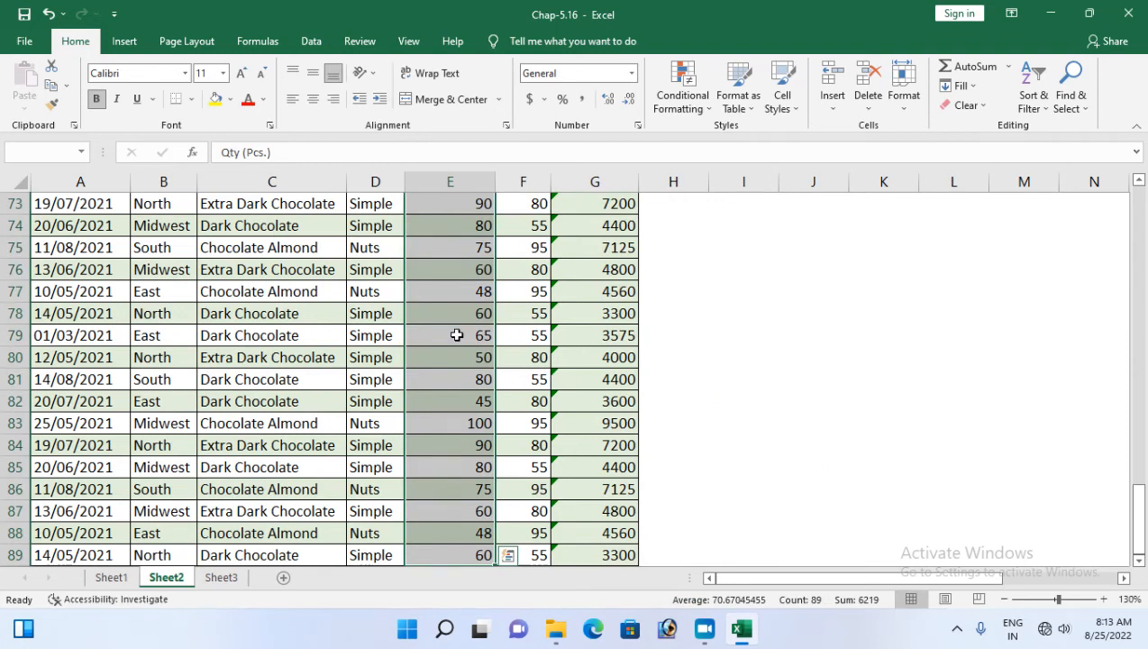
{"action": "scroll", "coordinate": [457, 335], "scroll_direction": "up", "scroll_amount": 20}
{"action": "scroll", "coordinate": [457, 335], "scroll_direction": "up", "scroll_amount": 1}
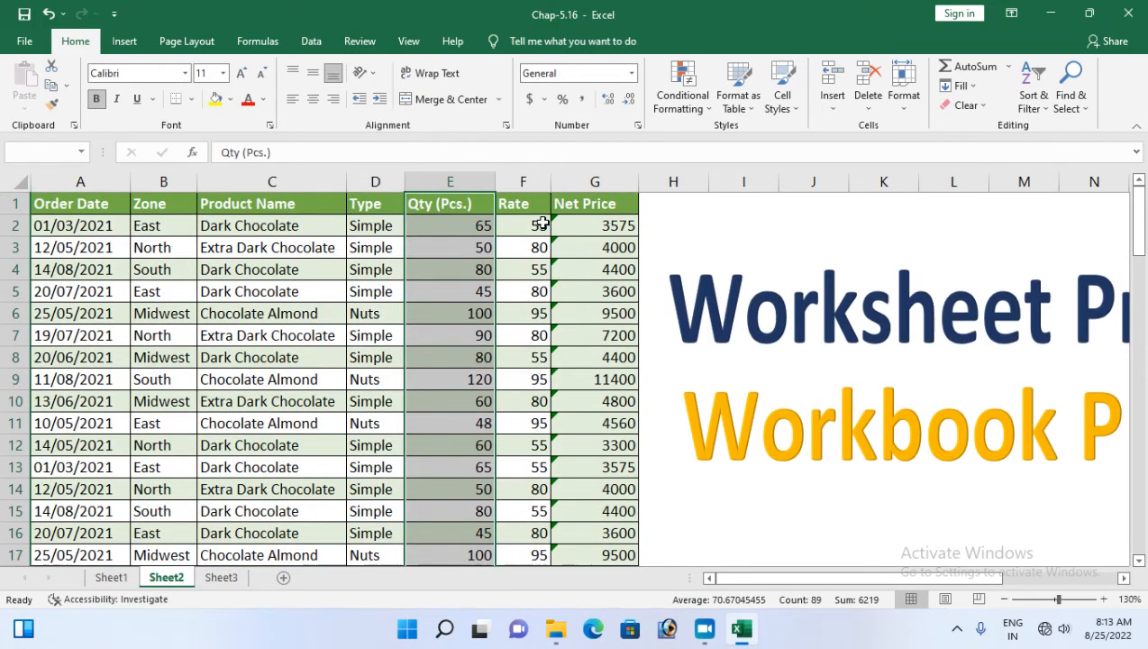
{"action": "key", "text": "ctrl+1"}
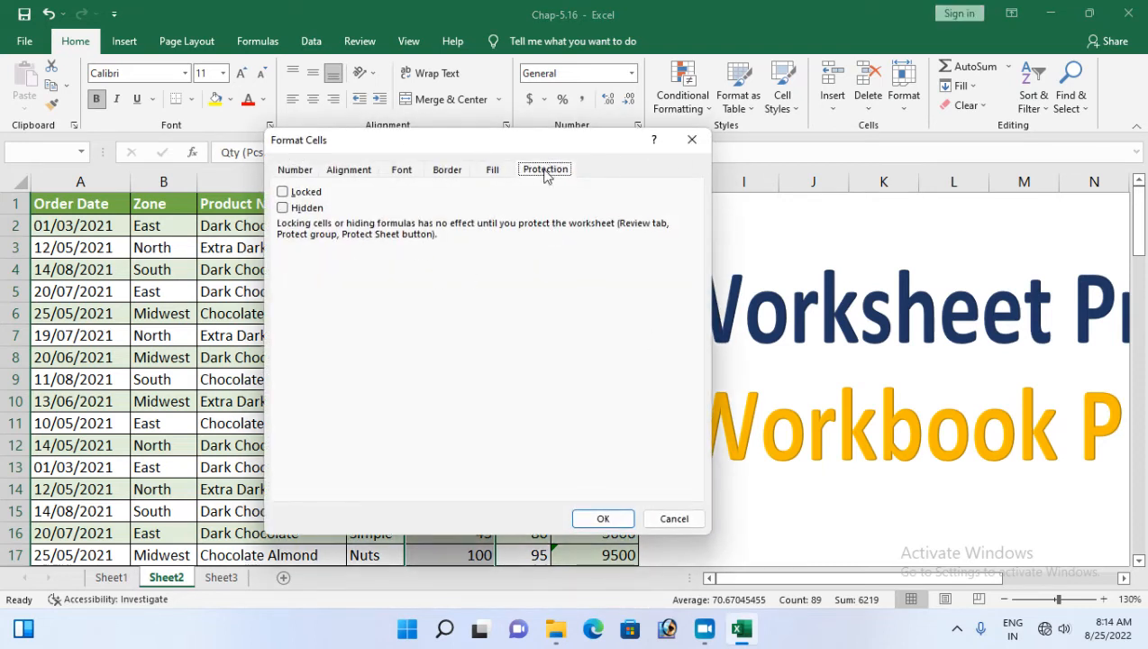
{"action": "left_click", "coordinate": [282, 193]}
{"action": "left_click", "coordinate": [600, 516]}
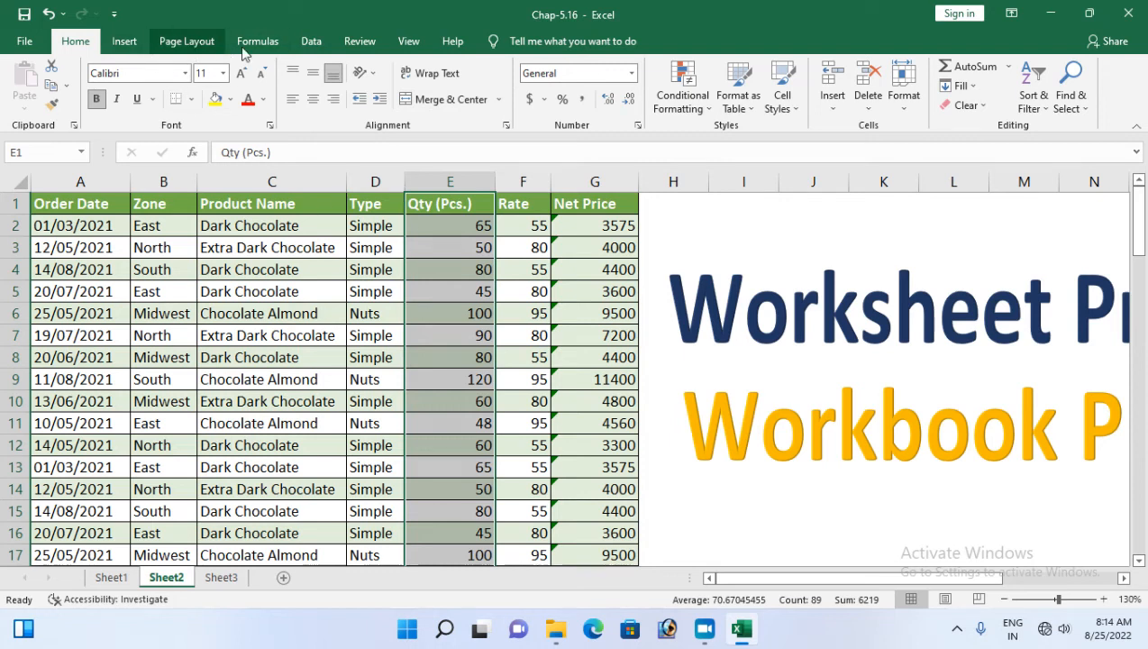
Test-edit E2 by entering 5, then undo so it shows 65 again
{"action": "left_click", "coordinate": [434, 234]}
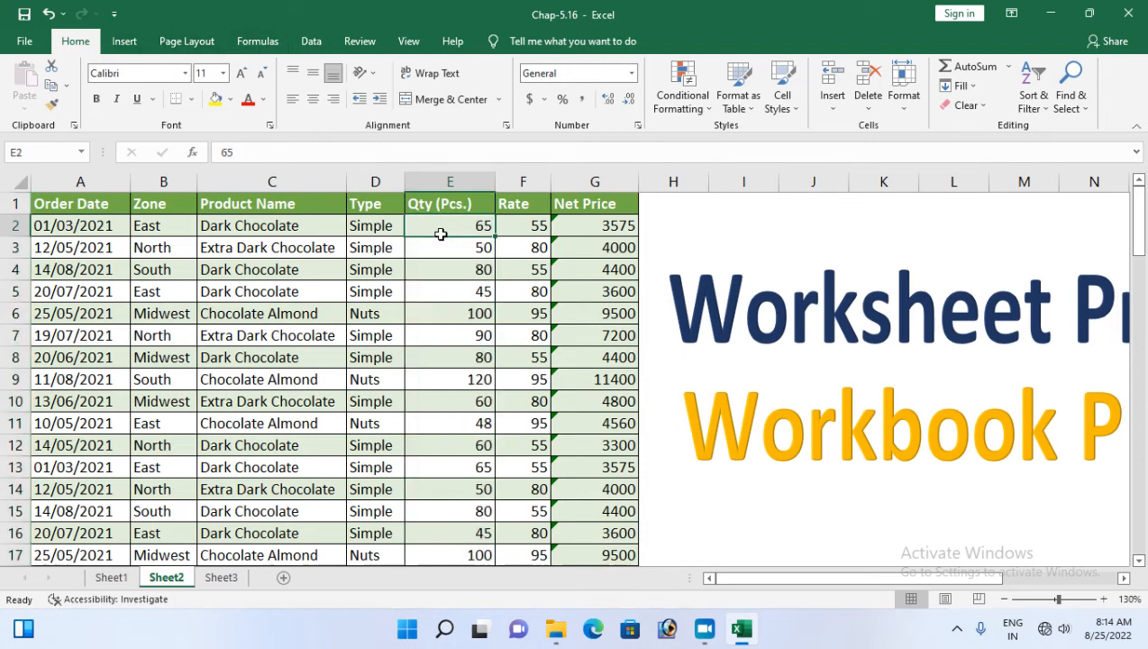
{"action": "type", "text": "5"}
{"action": "key", "text": "Return"}
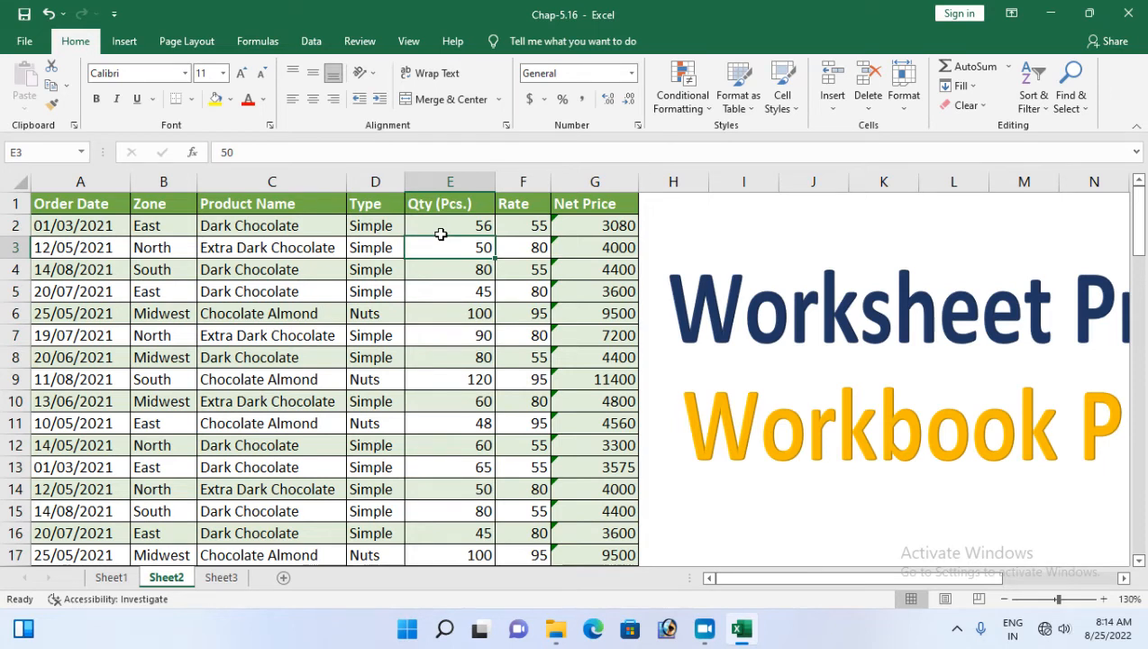
{"action": "key", "text": "ctrl+z"}
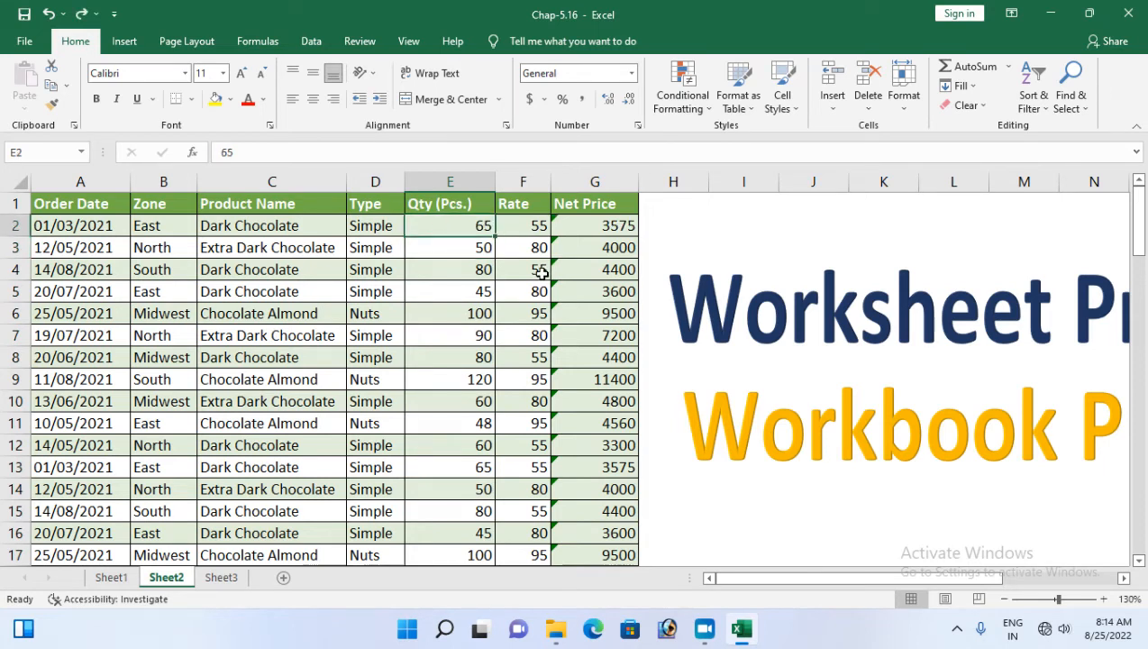
Protect Sheet2 with a password, disallowing selection of locked cells
{"action": "left_click", "coordinate": [365, 43]}
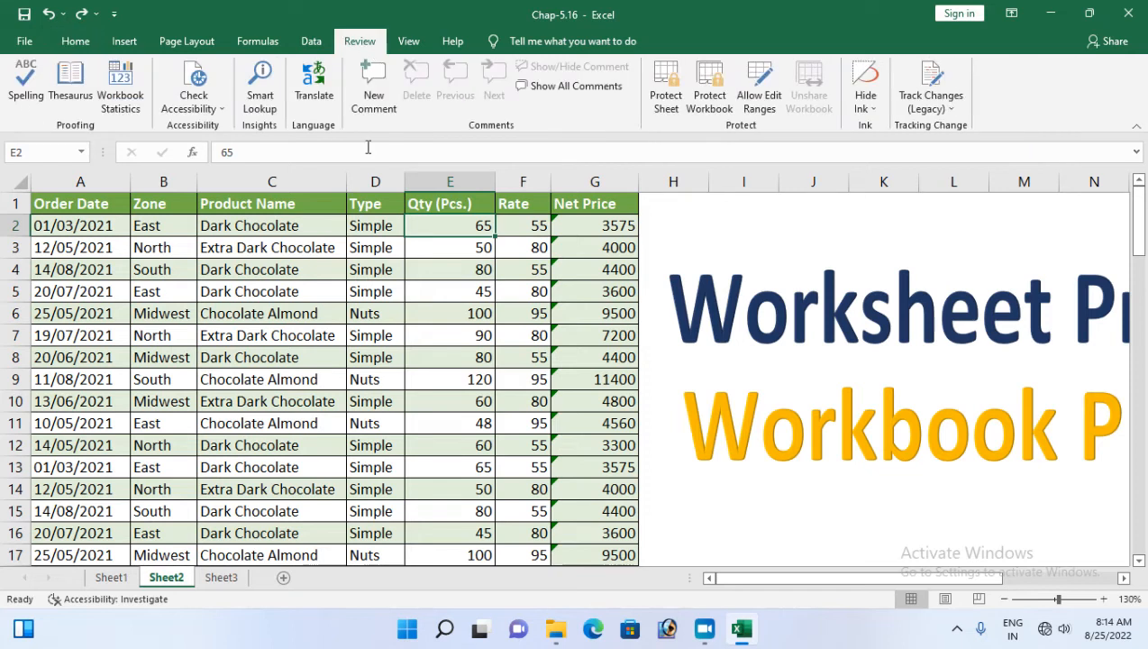
{"action": "left_click", "coordinate": [666, 94]}
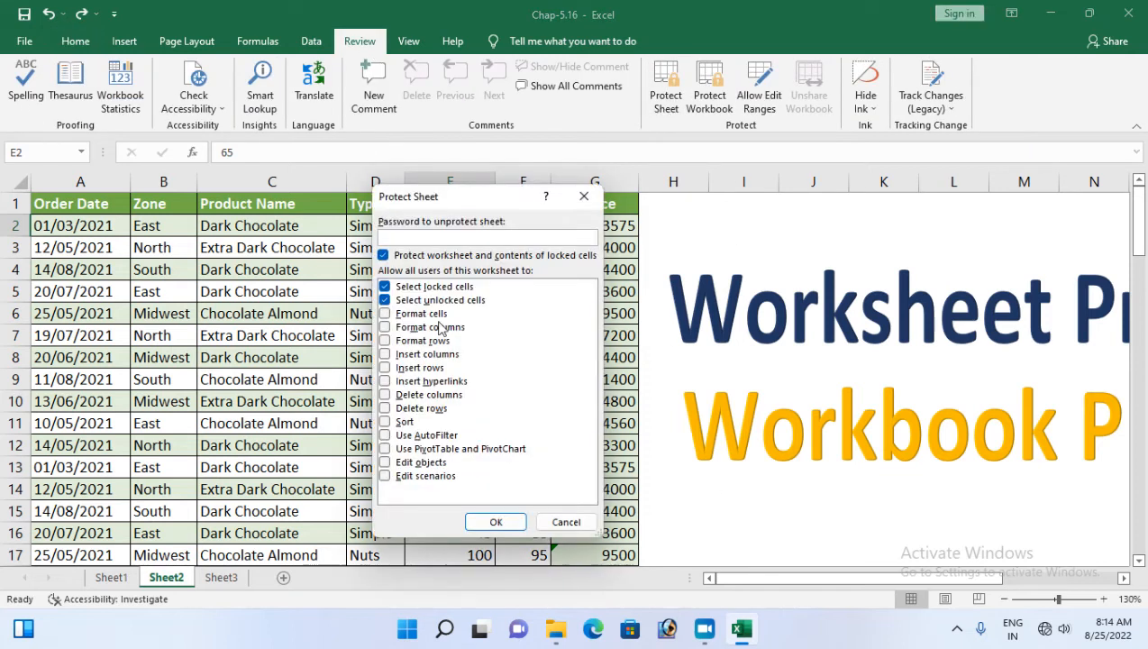
{"action": "left_click_drag", "start_coordinate": [437, 197], "coordinate": [668, 210]}
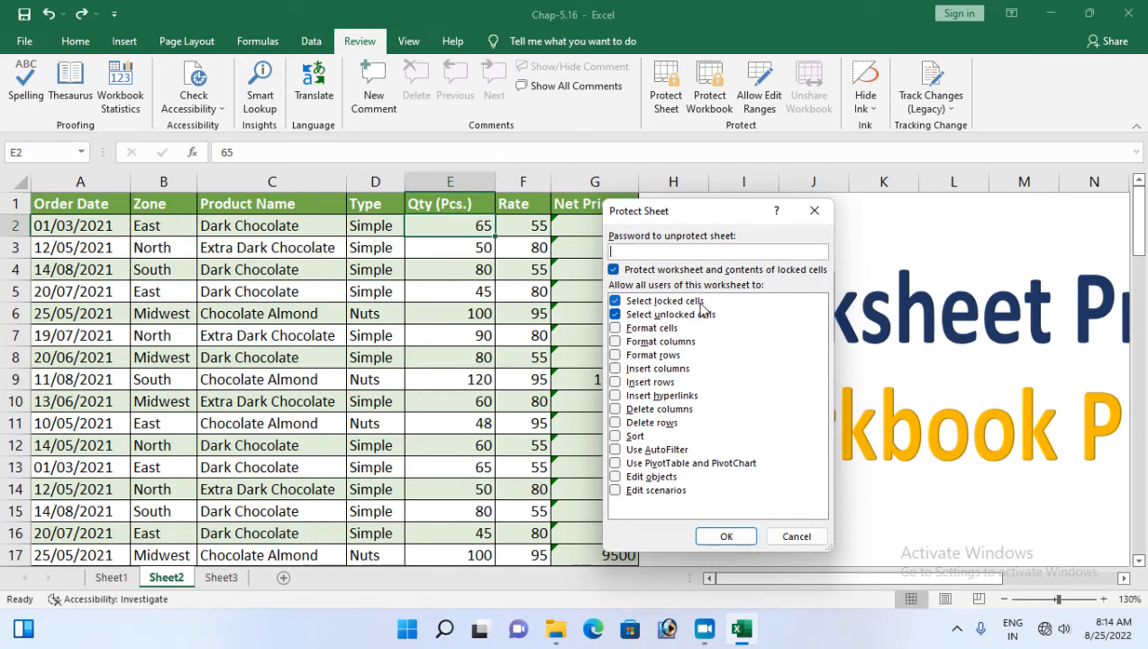
{"action": "left_click", "coordinate": [615, 301]}
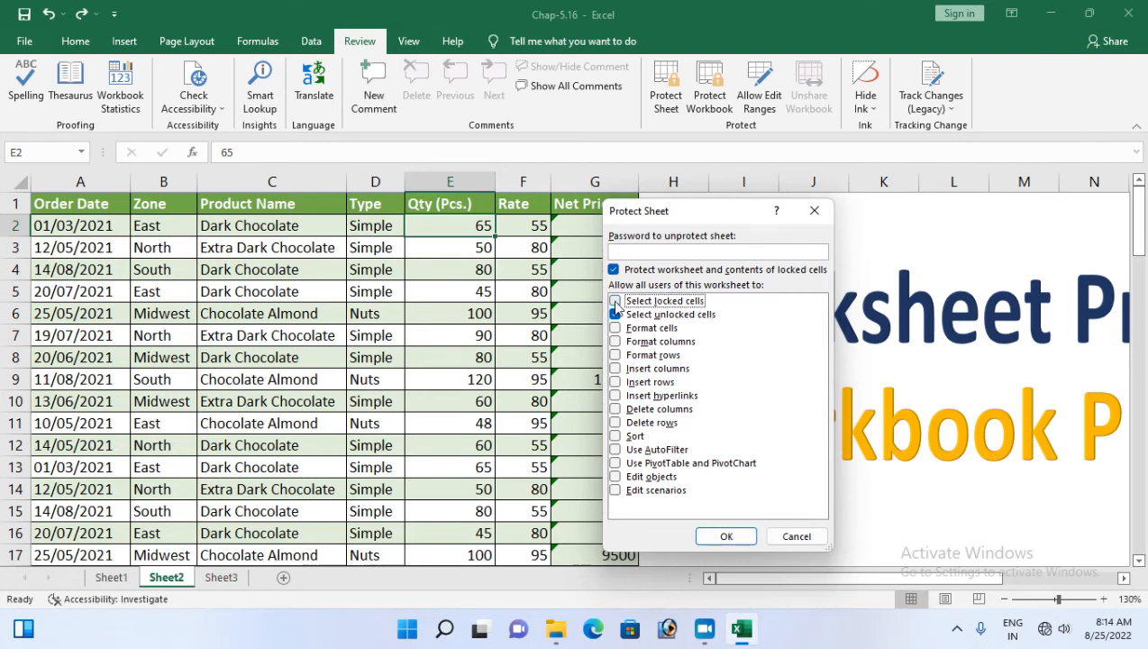
{"action": "left_click", "coordinate": [625, 252]}
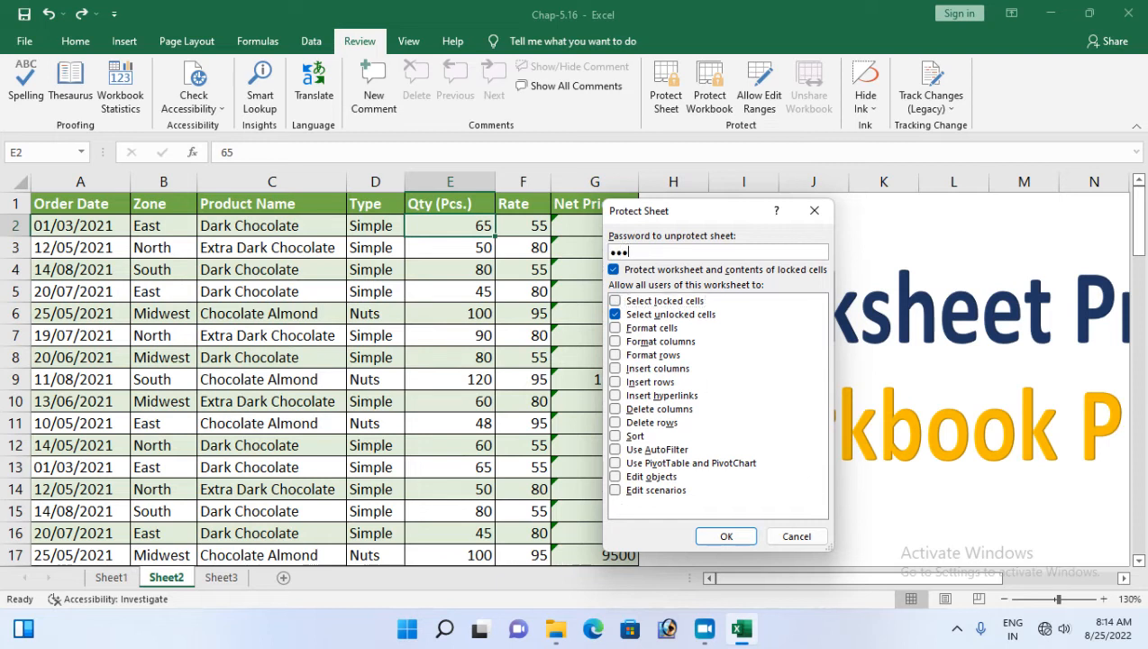
{"action": "left_click", "coordinate": [712, 535]}
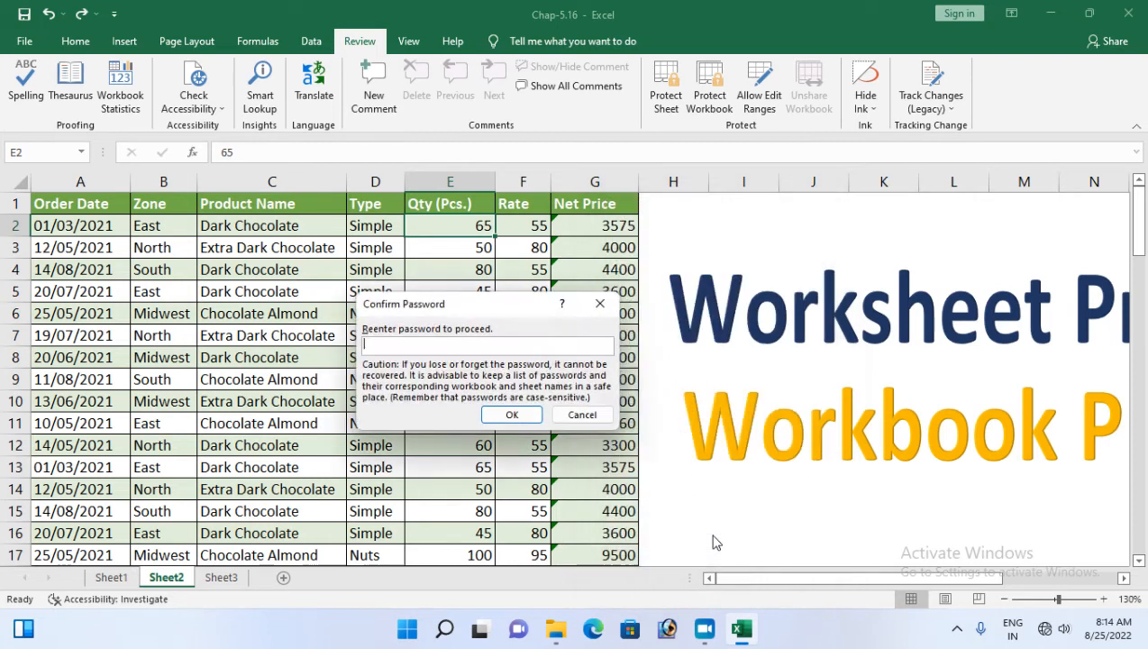
{"action": "key", "text": "Return"}
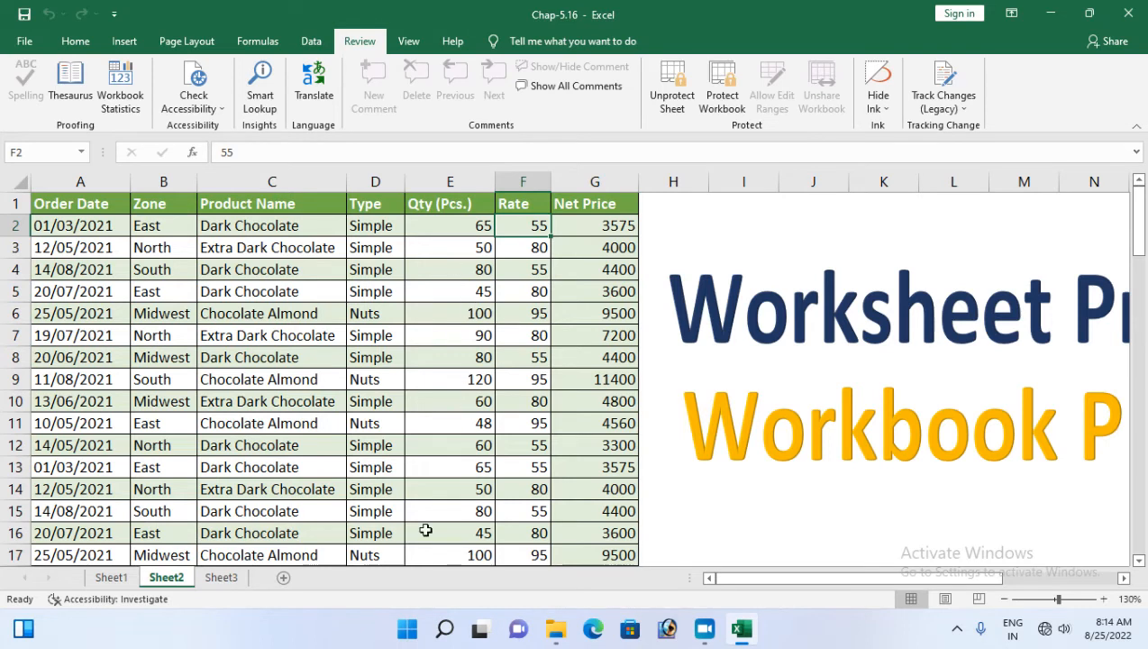
{"action": "left_click", "coordinate": [345, 245]}
{"action": "left_click", "coordinate": [344, 224]}
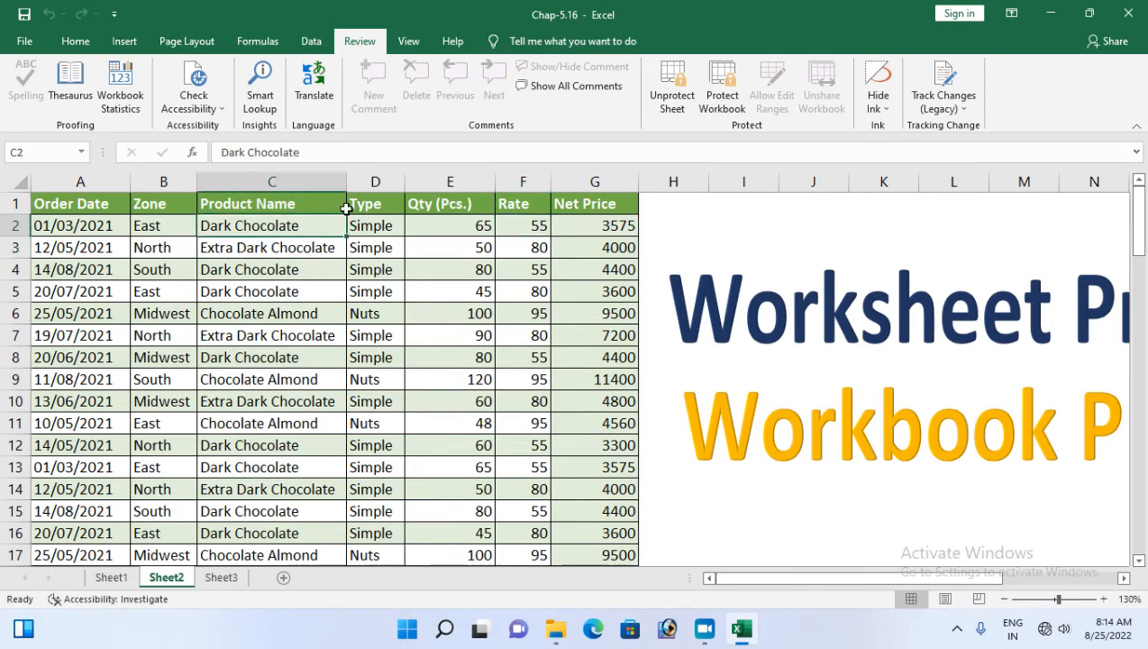
{"action": "left_click", "coordinate": [379, 227]}
{"action": "left_click", "coordinate": [566, 230]}
{"action": "left_click", "coordinate": [542, 228]}
{"action": "left_click", "coordinate": [569, 372]}
{"action": "left_click_drag", "start_coordinate": [120, 401], "coordinate": [133, 400]}
{"action": "left_click_drag", "start_coordinate": [319, 266], "coordinate": [334, 255]}
{"action": "left_click", "coordinate": [382, 248]}
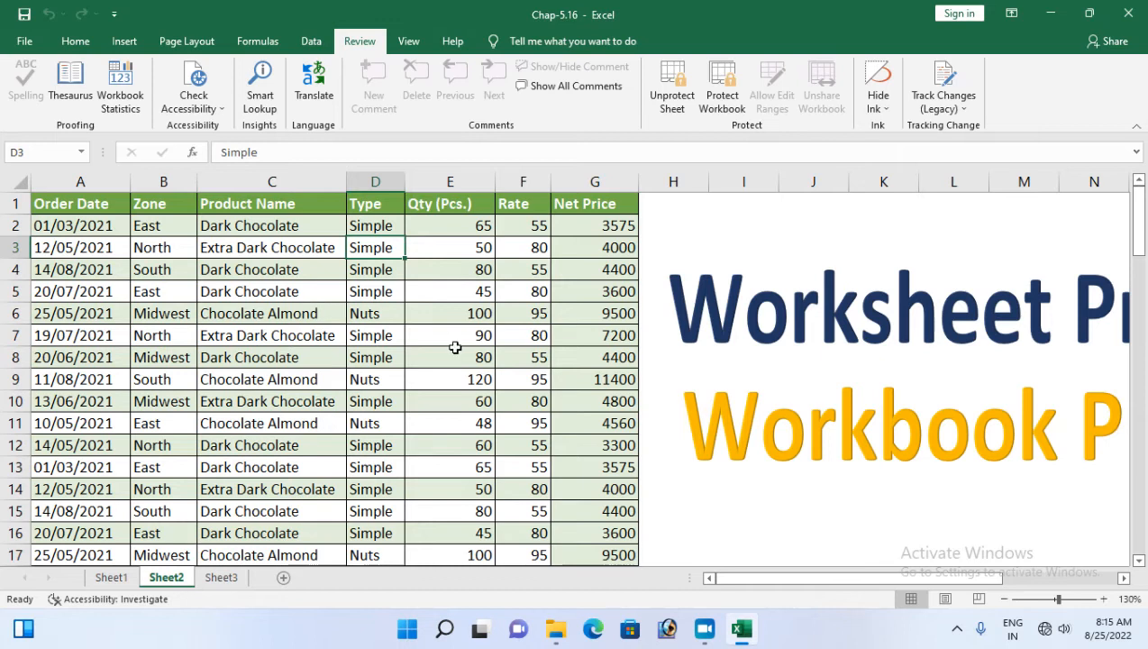
Unprotect Sheet2 with its password, then re-protect it without a password, blocking locked-cell selection
{"action": "left_click", "coordinate": [674, 95]}
{"action": "type", "text": "123"}
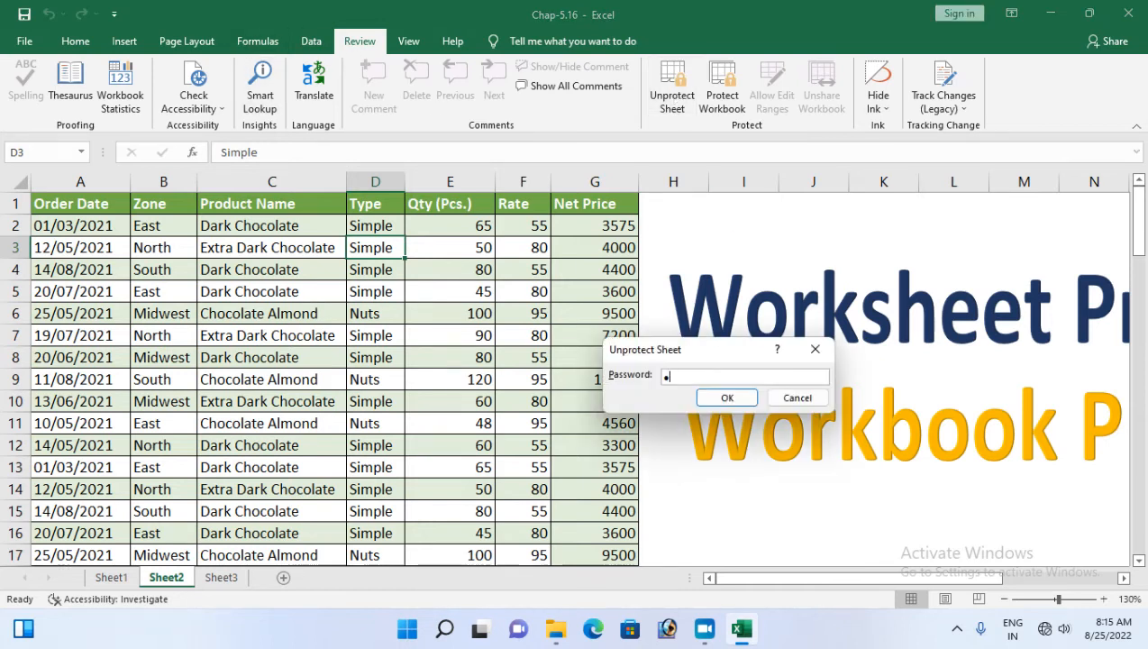
{"action": "key", "text": "Return"}
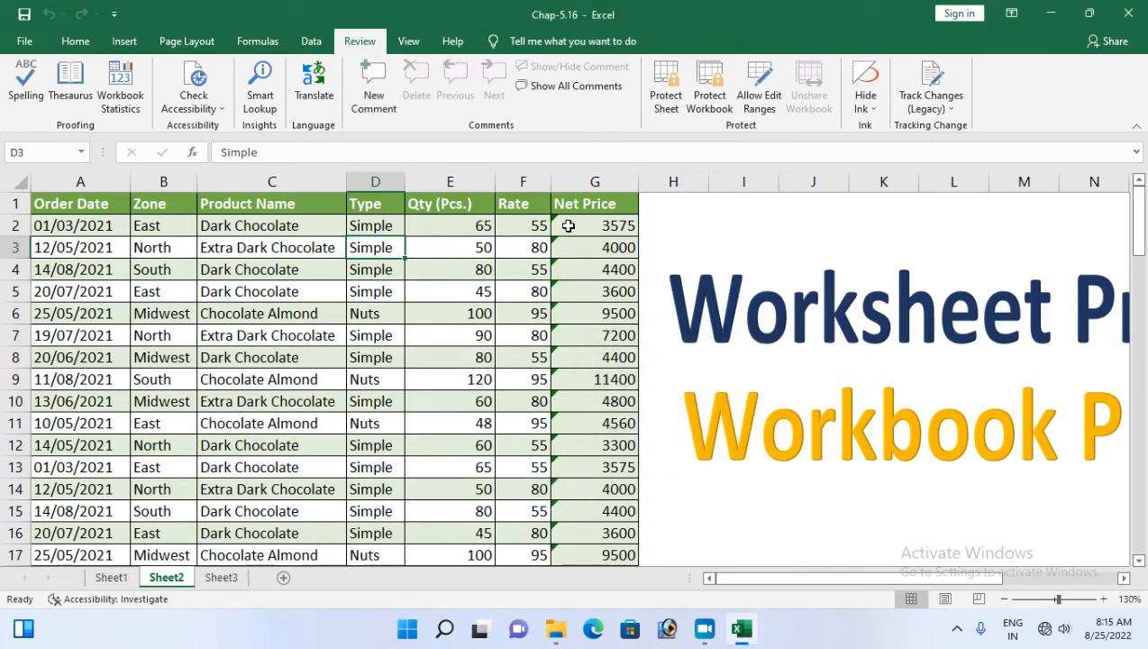
{"action": "left_click", "coordinate": [666, 95]}
{"action": "left_click", "coordinate": [614, 301]}
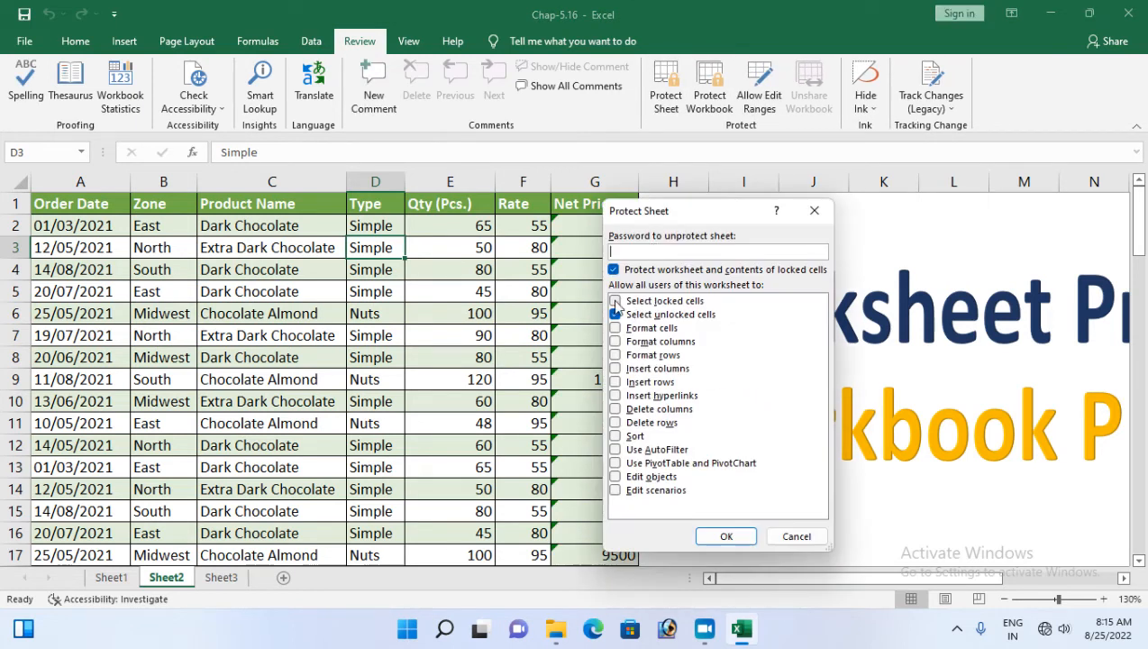
{"action": "left_click", "coordinate": [726, 536]}
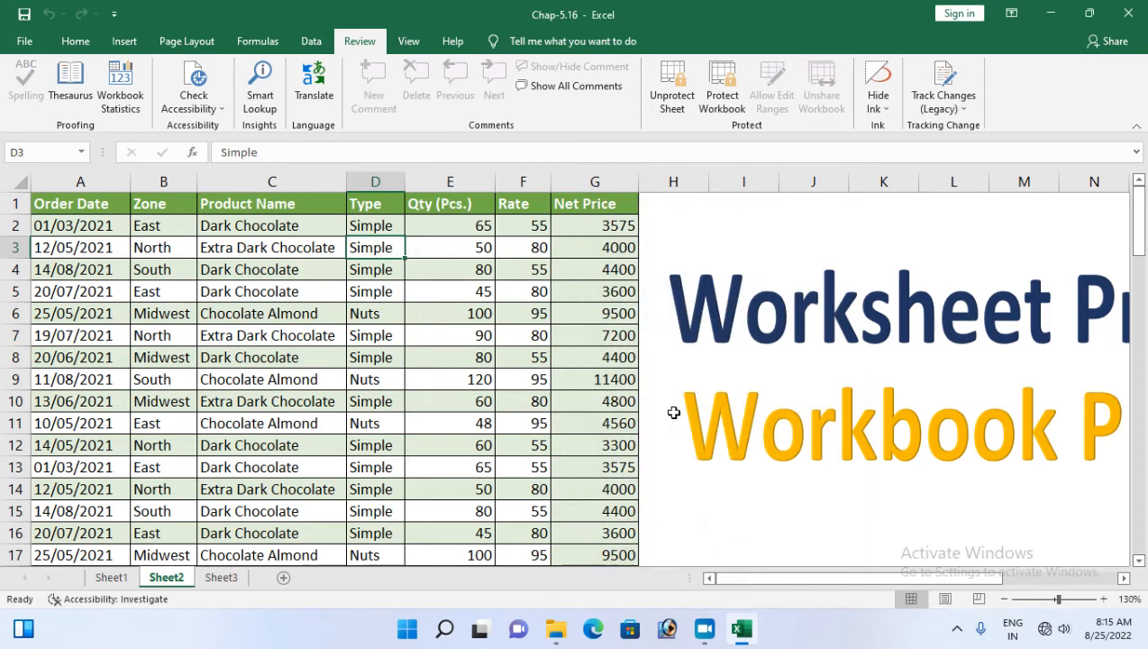
Unprotect the sheet, confirm column E cells are selectable, and select the whole worksheet
{"action": "left_click", "coordinate": [674, 102]}
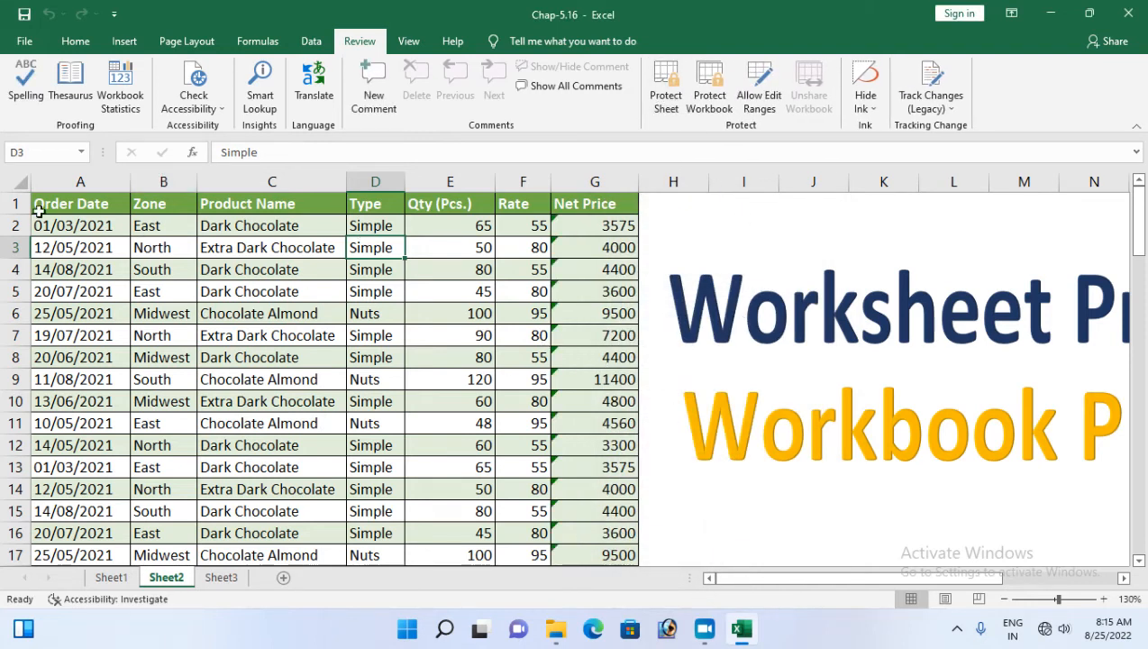
{"action": "left_click", "coordinate": [456, 226]}
{"action": "left_click", "coordinate": [464, 289]}
{"action": "left_click", "coordinate": [458, 379]}
{"action": "left_click", "coordinate": [457, 464]}
{"action": "left_click", "coordinate": [470, 335]}
{"action": "left_click", "coordinate": [464, 269]}
{"action": "left_click", "coordinate": [461, 224]}
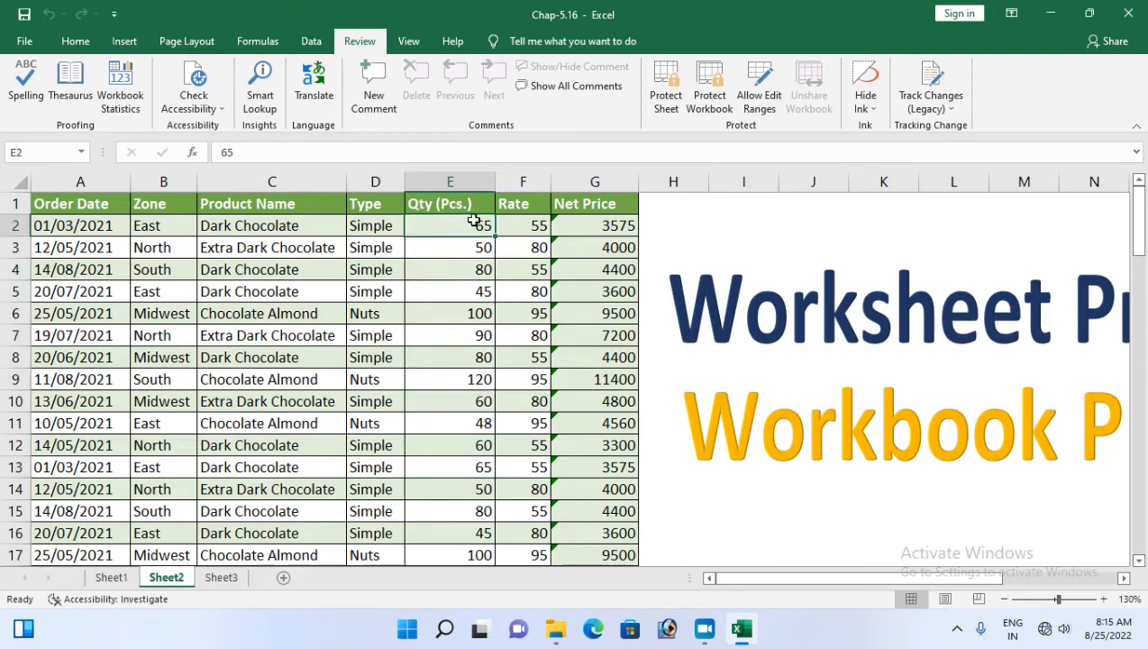
{"action": "left_click", "coordinate": [15, 182]}
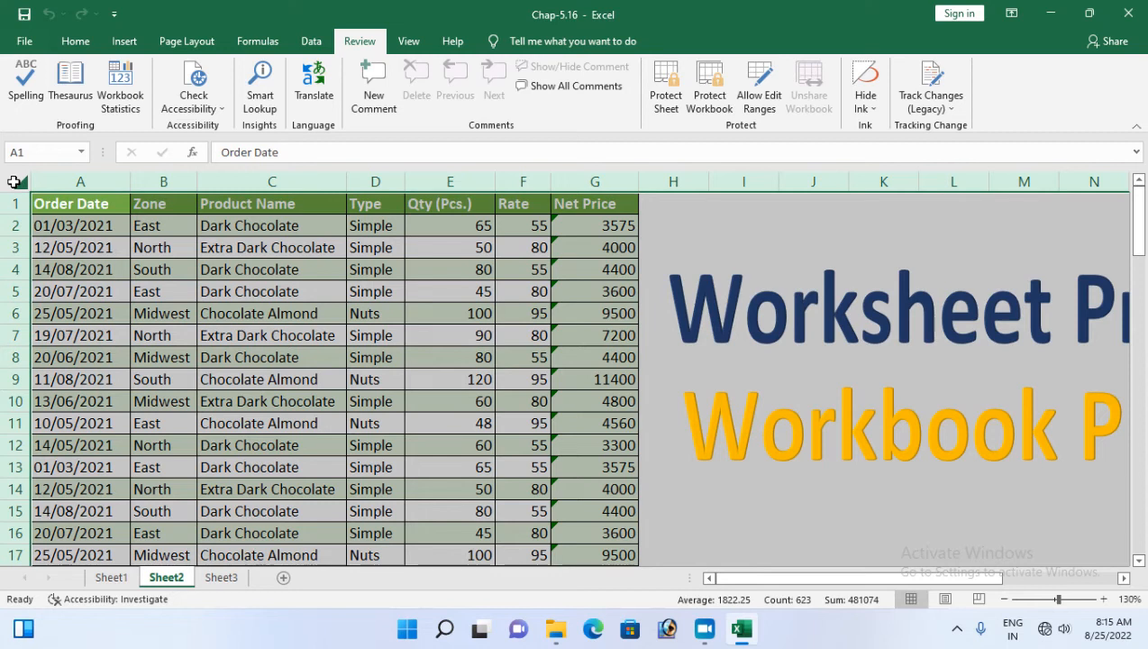
Lock every cell on the sheet in Format Cells, then clear the selection
{"action": "key", "text": "ctrl+1"}
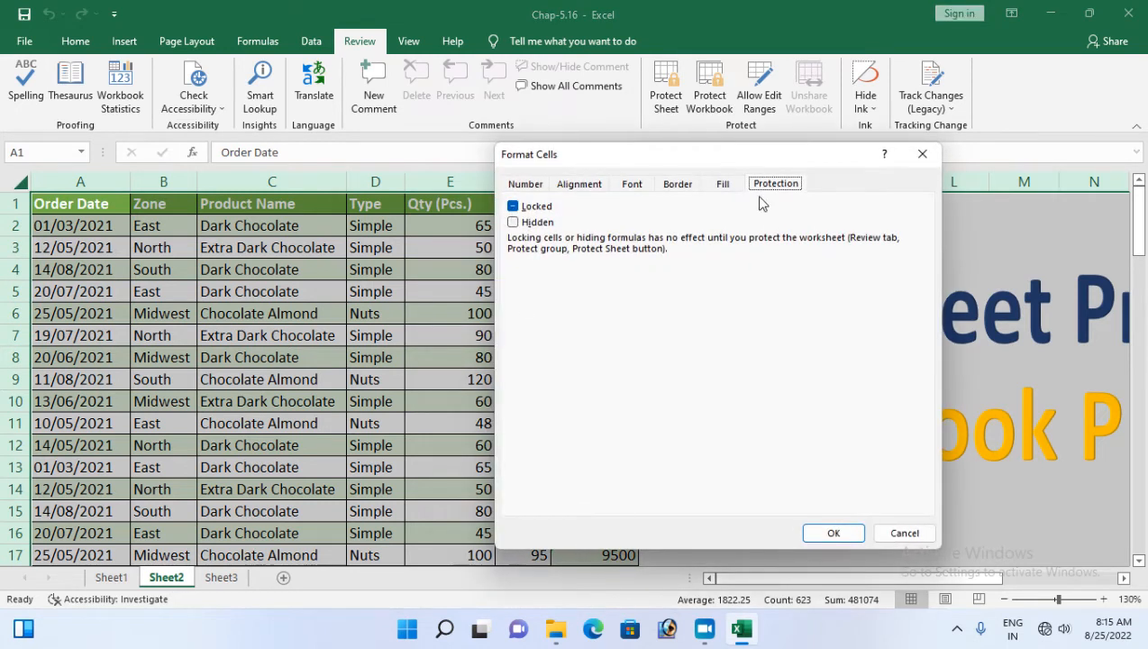
{"action": "left_click", "coordinate": [514, 207]}
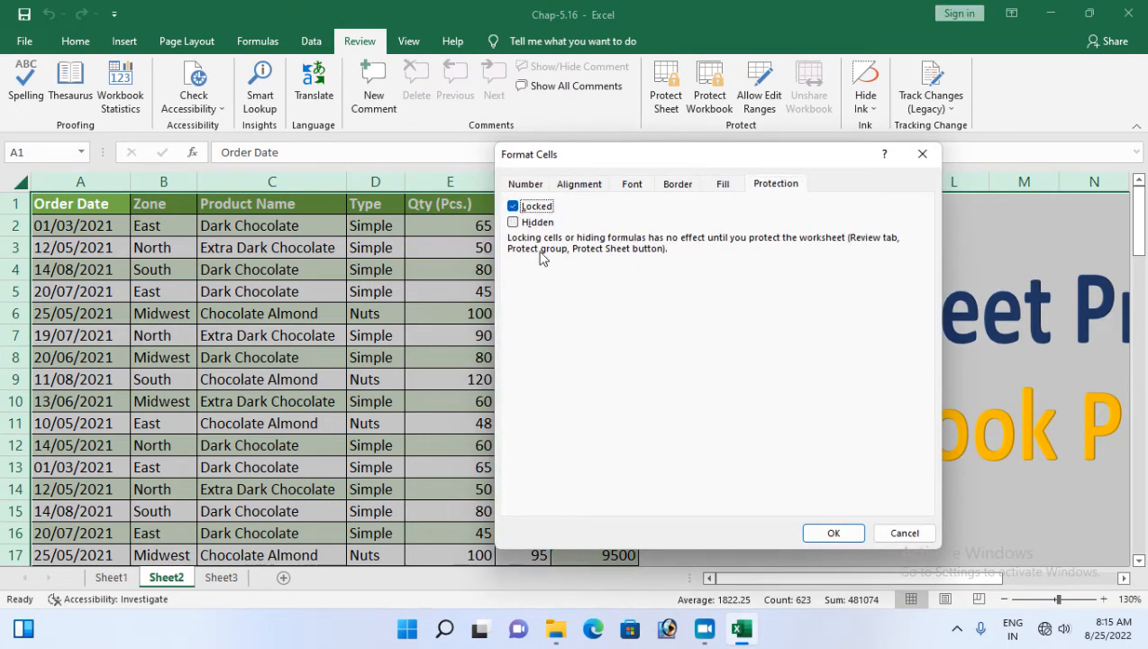
{"action": "left_click", "coordinate": [831, 532]}
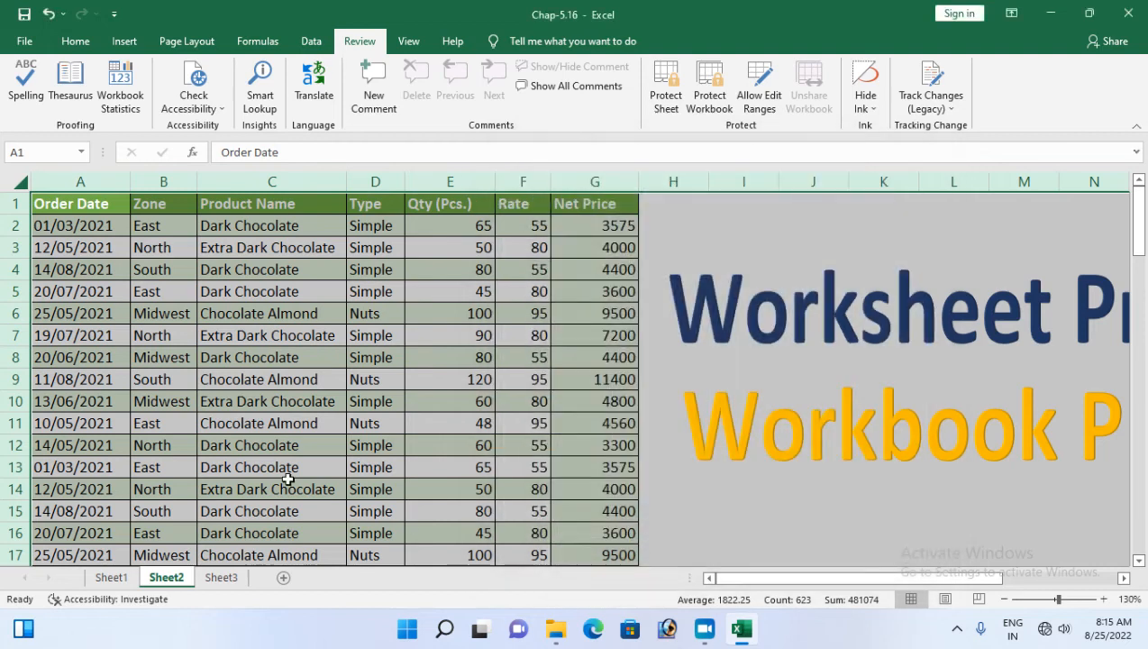
{"action": "left_click", "coordinate": [213, 420]}
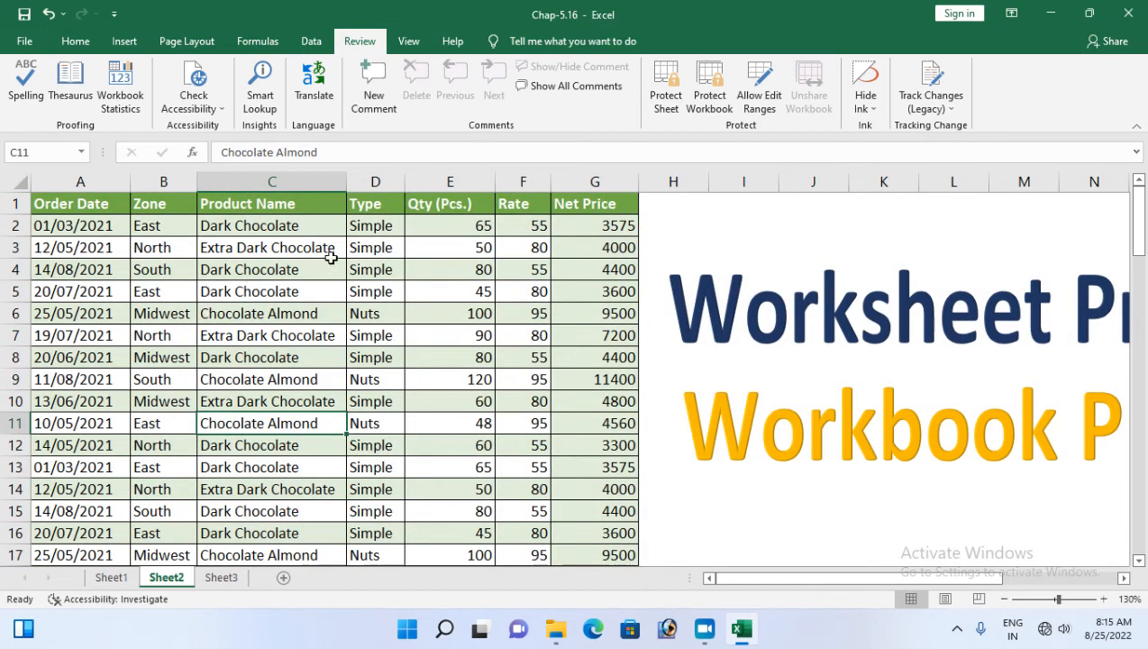
Select cells C1 and E2 (65) in the order table and open the Protect Sheet settings
{"action": "left_click", "coordinate": [443, 273]}
{"action": "left_click", "coordinate": [269, 269]}
{"action": "left_click", "coordinate": [169, 227]}
{"action": "left_click", "coordinate": [263, 209]}
{"action": "left_click", "coordinate": [451, 225]}
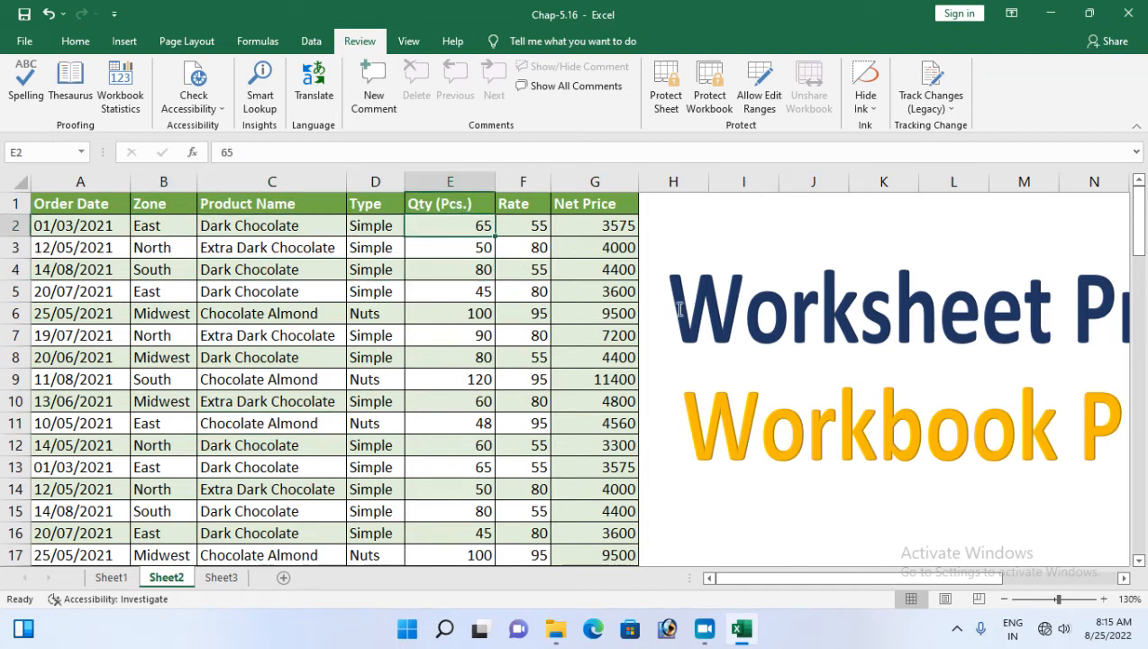
{"action": "left_click", "coordinate": [669, 101]}
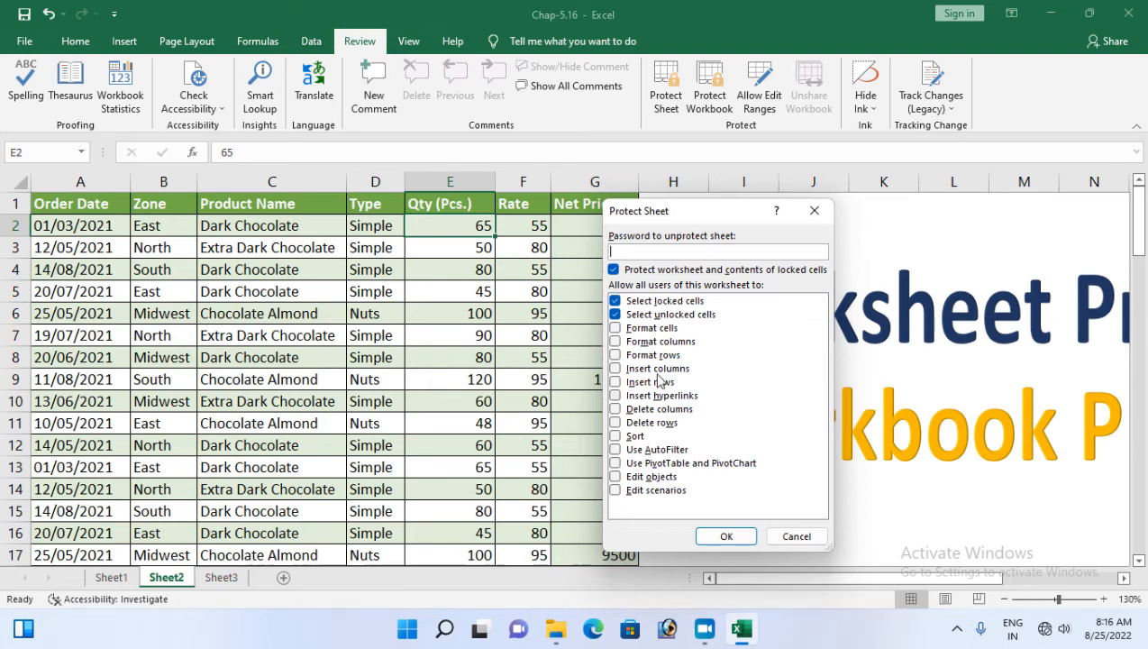
Protect Sheet2 without a password and with locked-cell selection blocked, then dismiss the edit-refusal warning
{"action": "left_click", "coordinate": [614, 300]}
{"action": "left_click", "coordinate": [724, 535]}
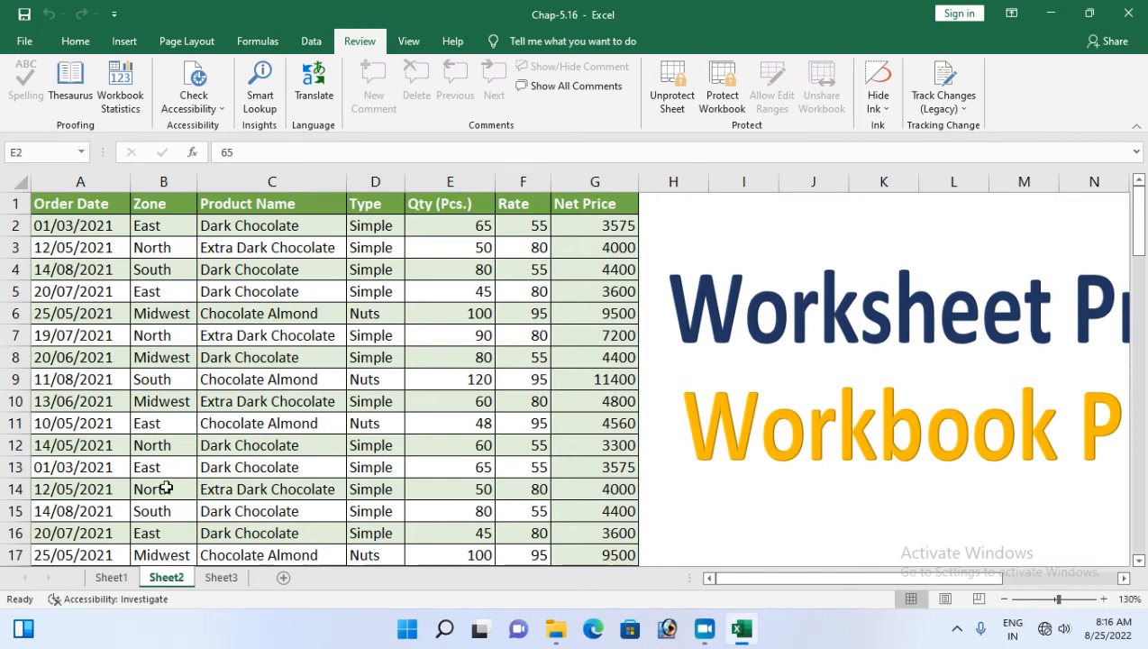
{"action": "double_click", "coordinate": [231, 404]}
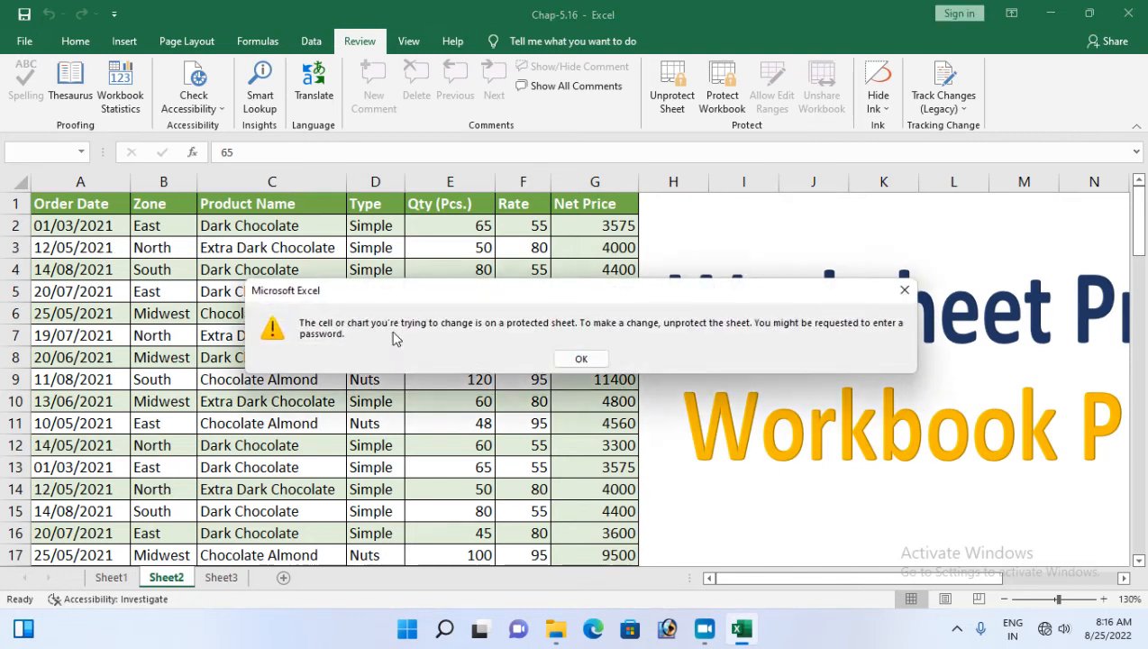
{"action": "left_click", "coordinate": [581, 359]}
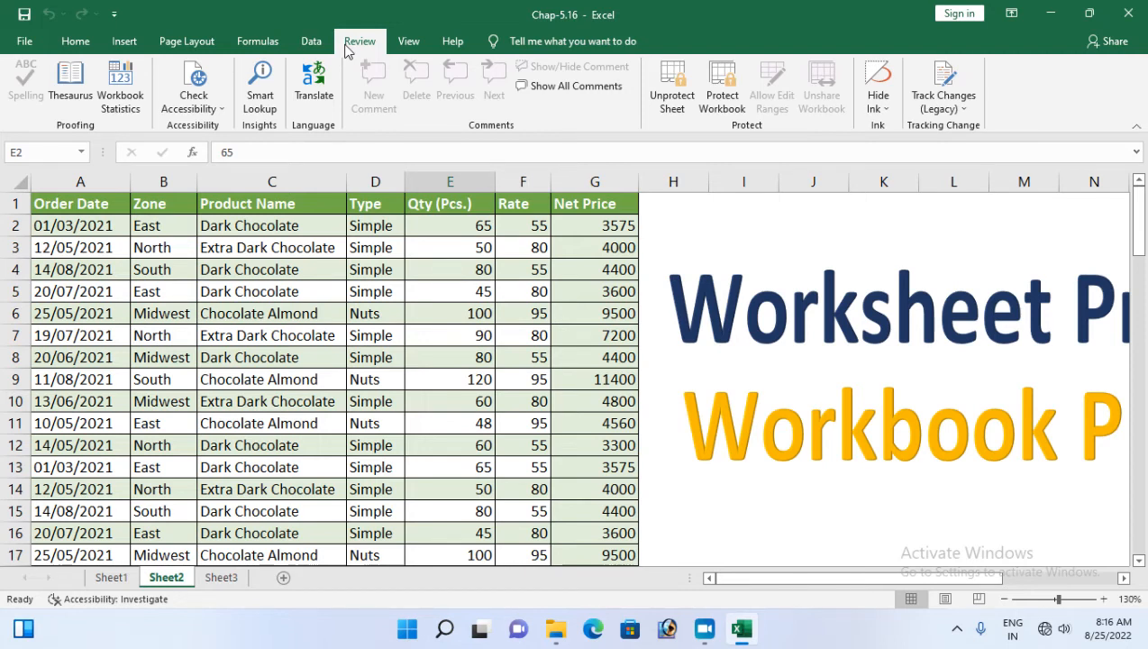
Unprotect Sheet2, re-protect it with locked-cell selection allowed, then unprotect it again
{"action": "left_click", "coordinate": [672, 97]}
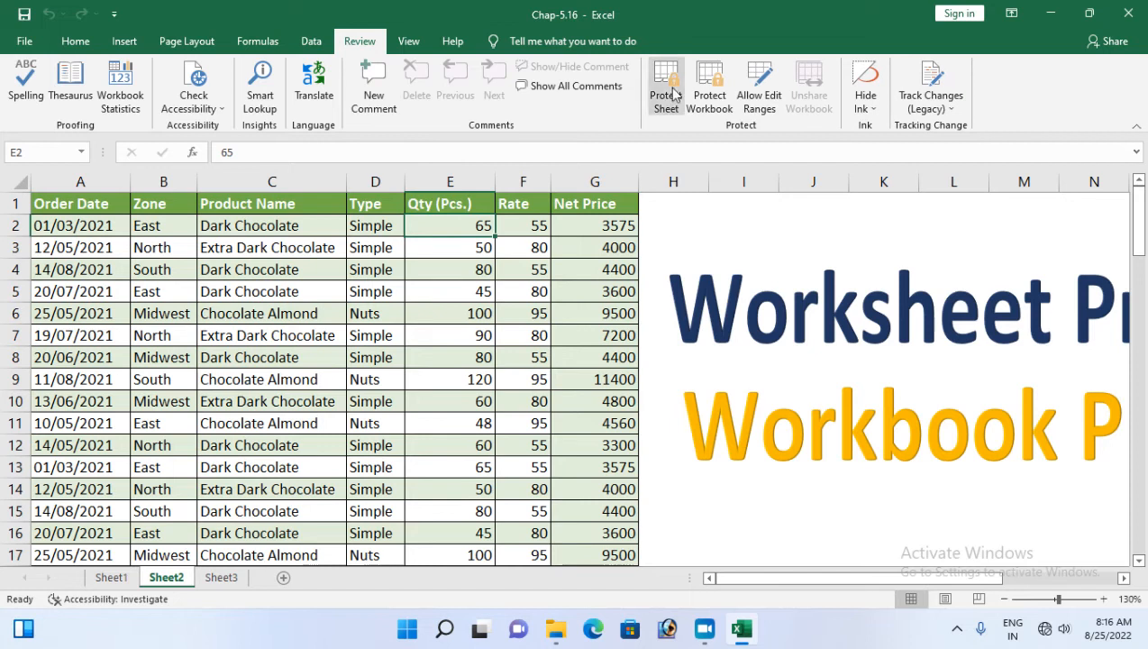
{"action": "left_click", "coordinate": [665, 98]}
{"action": "left_click", "coordinate": [616, 301]}
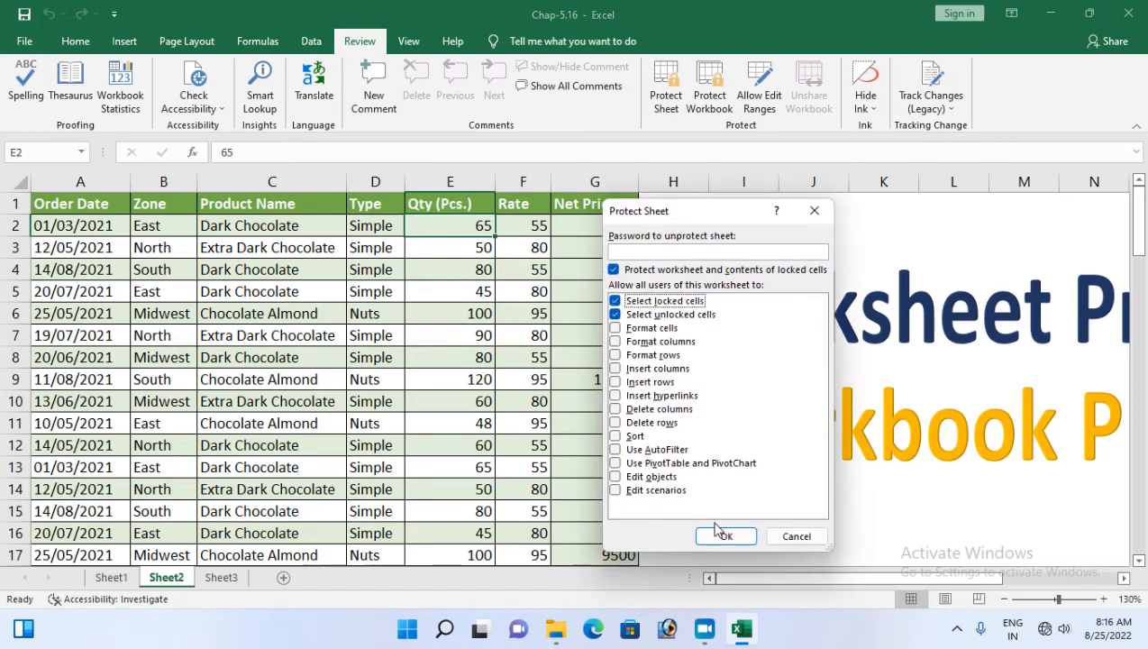
{"action": "left_click", "coordinate": [725, 538]}
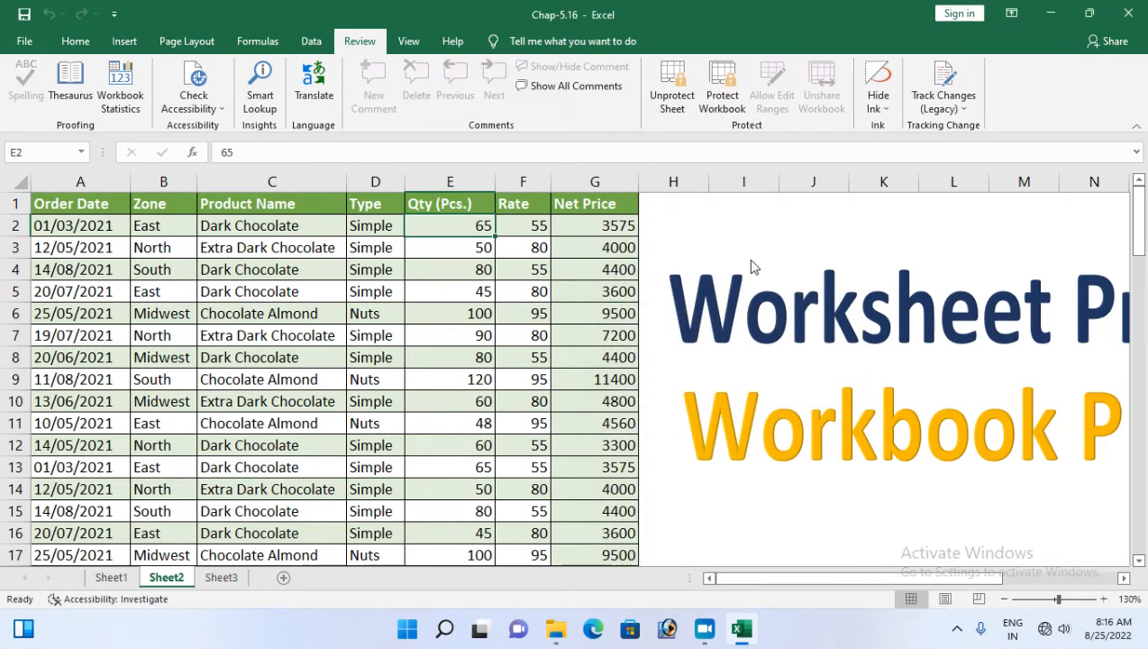
{"action": "left_click", "coordinate": [676, 104]}
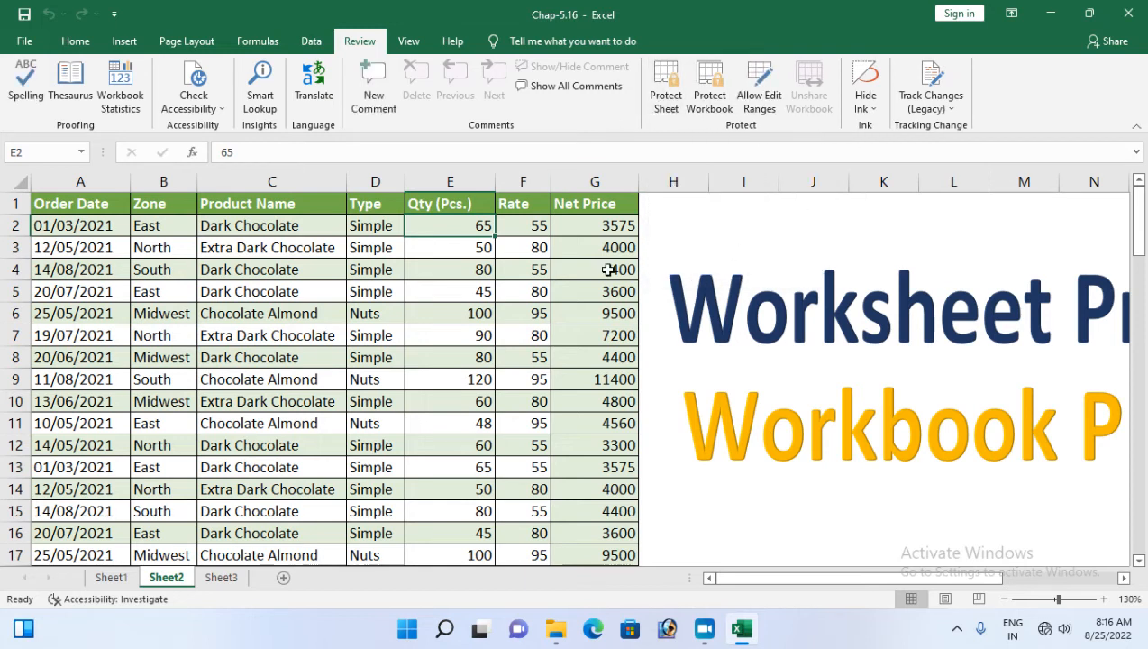
Click through cells such as A4 and C14 to confirm the order table is selectable
{"action": "left_click", "coordinate": [582, 291]}
{"action": "left_click", "coordinate": [364, 380]}
{"action": "left_click", "coordinate": [216, 355]}
{"action": "left_click", "coordinate": [90, 269]}
{"action": "left_click", "coordinate": [160, 226]}
{"action": "left_click", "coordinate": [363, 225]}
{"action": "left_click", "coordinate": [520, 312]}
{"action": "left_click", "coordinate": [453, 403]}
{"action": "left_click", "coordinate": [251, 486]}
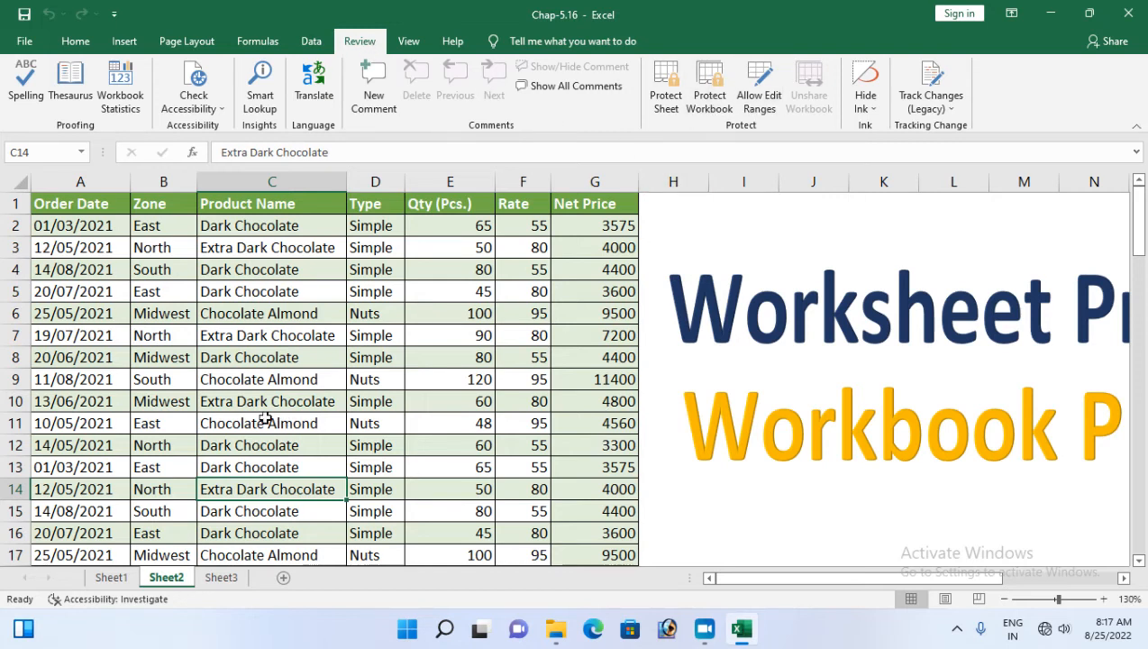
Protect the workbook structure with a password, confirming it twice
{"action": "left_click", "coordinate": [709, 101]}
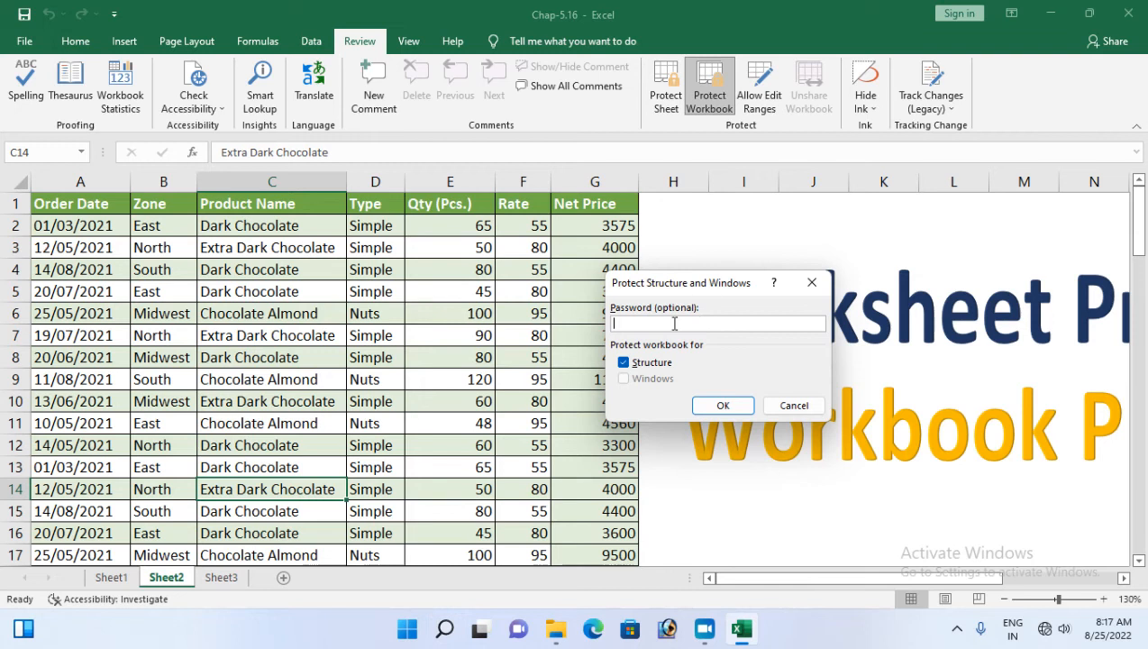
{"action": "left_click", "coordinate": [721, 405]}
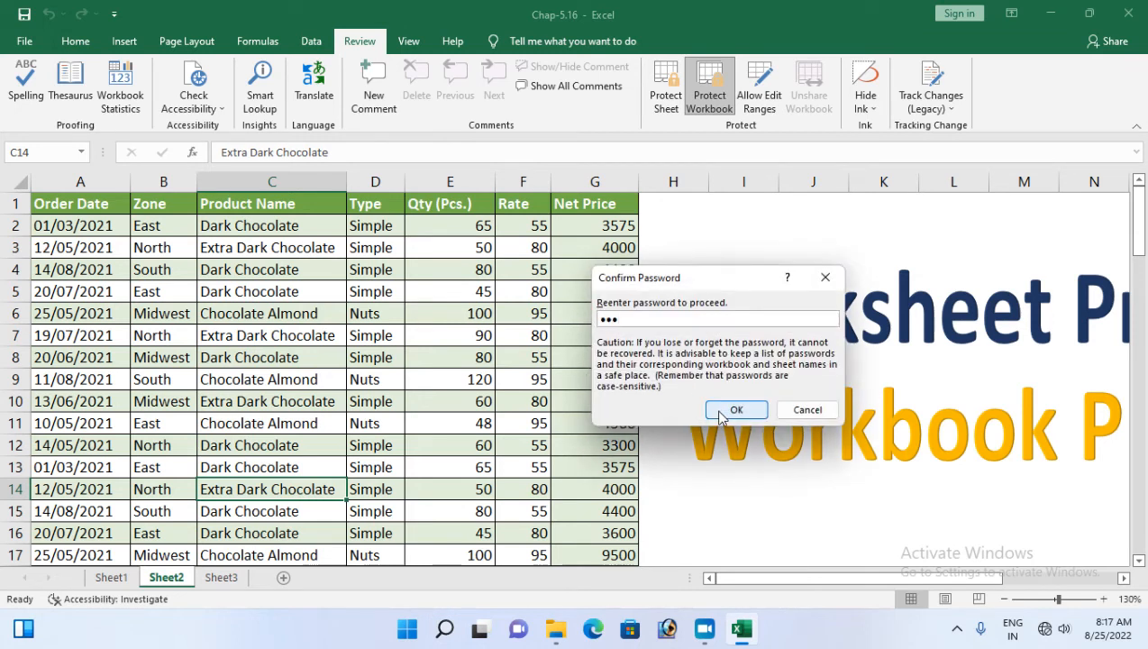
{"action": "left_click", "coordinate": [734, 410]}
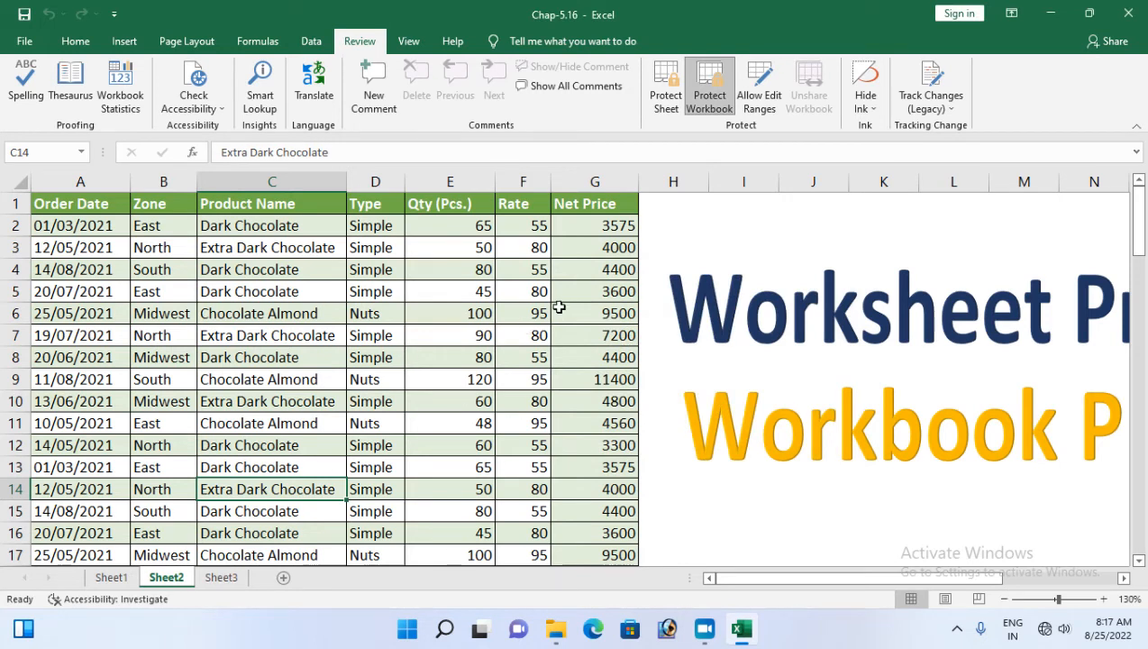
{"action": "left_click", "coordinate": [307, 296]}
Select cells A7, D3 and others in Sheet2's order table
{"action": "left_click", "coordinate": [123, 338]}
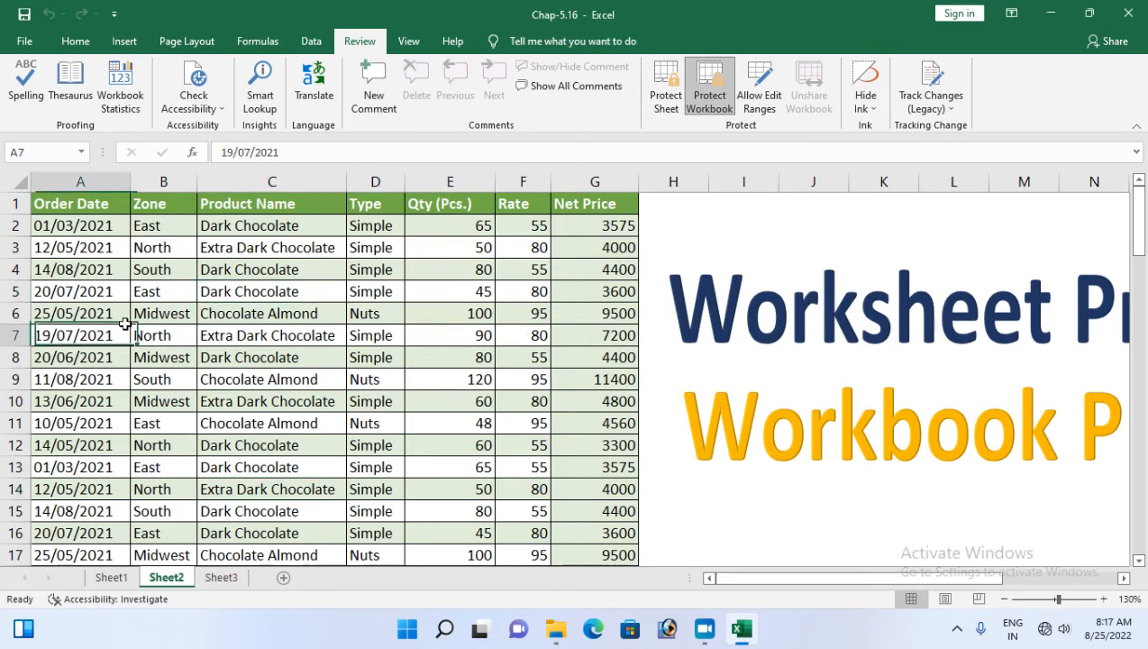
{"action": "left_click", "coordinate": [396, 207]}
{"action": "left_click", "coordinate": [312, 308]}
{"action": "left_click", "coordinate": [310, 288]}
{"action": "left_click", "coordinate": [369, 251]}
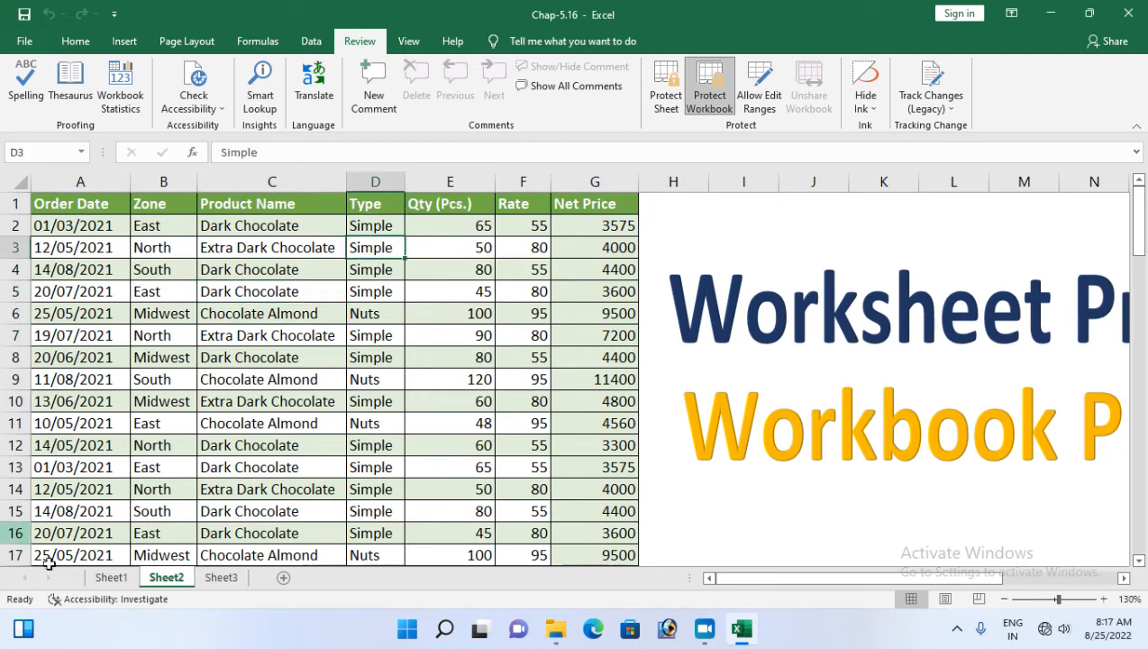
Switch to Sheet3 and check that Insert, Delete and Rename are greyed out in the tab menu
{"action": "left_click", "coordinate": [221, 576]}
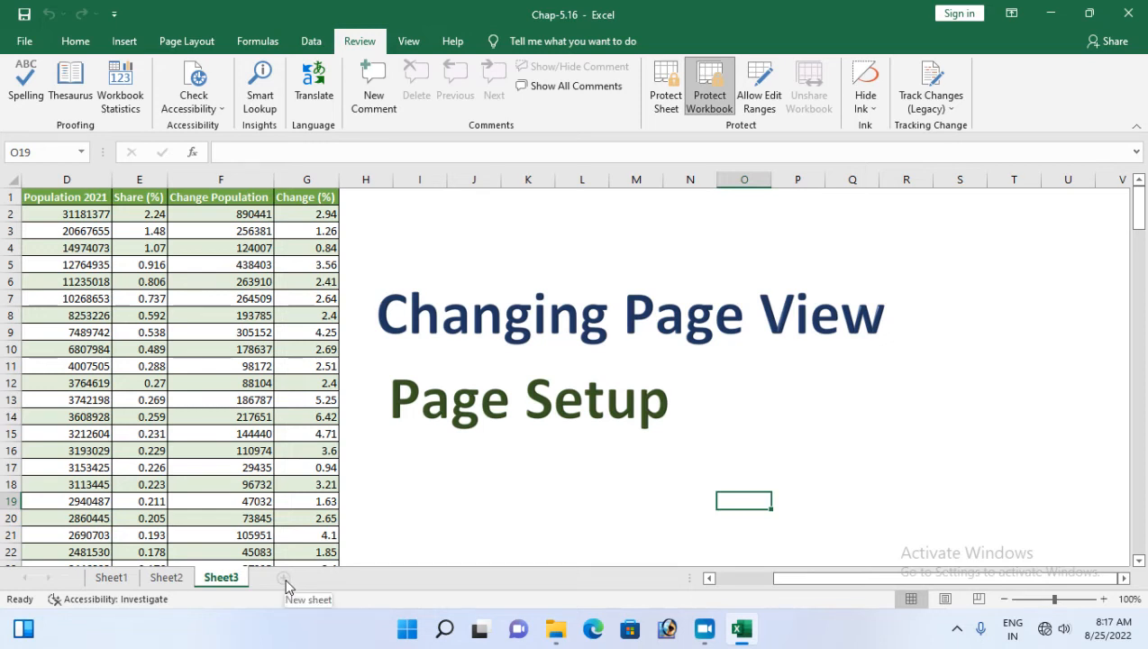
{"action": "right_click", "coordinate": [197, 582]}
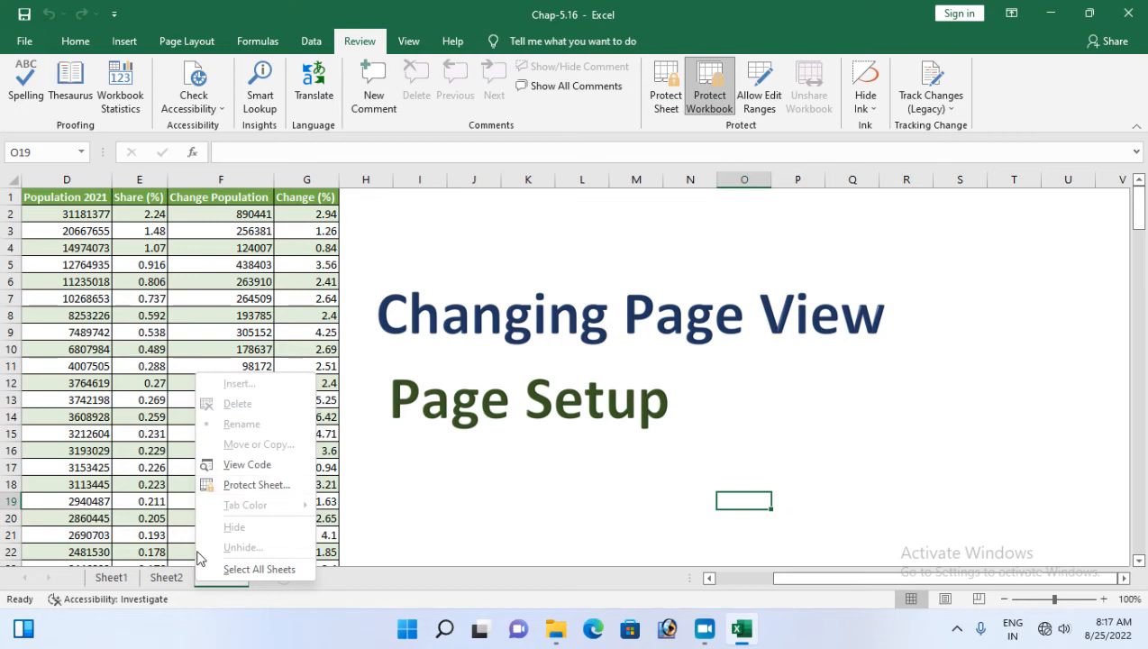
{"action": "left_click", "coordinate": [225, 269]}
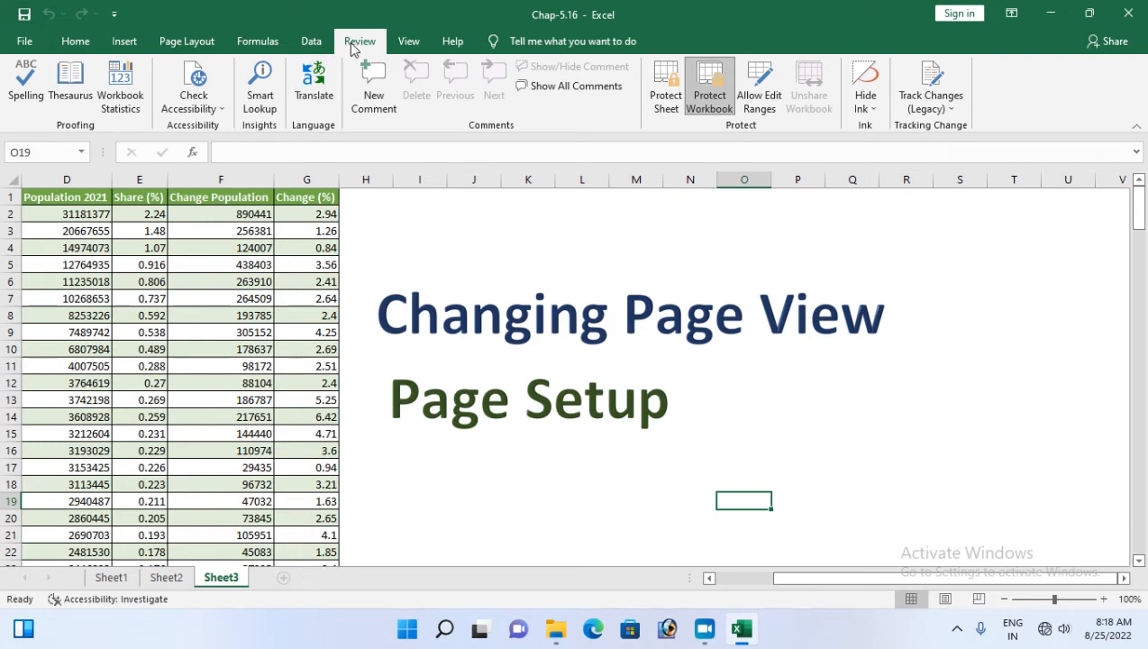
Unprotect the workbook structure with its password and add a new Sheet4
{"action": "left_click", "coordinate": [712, 99]}
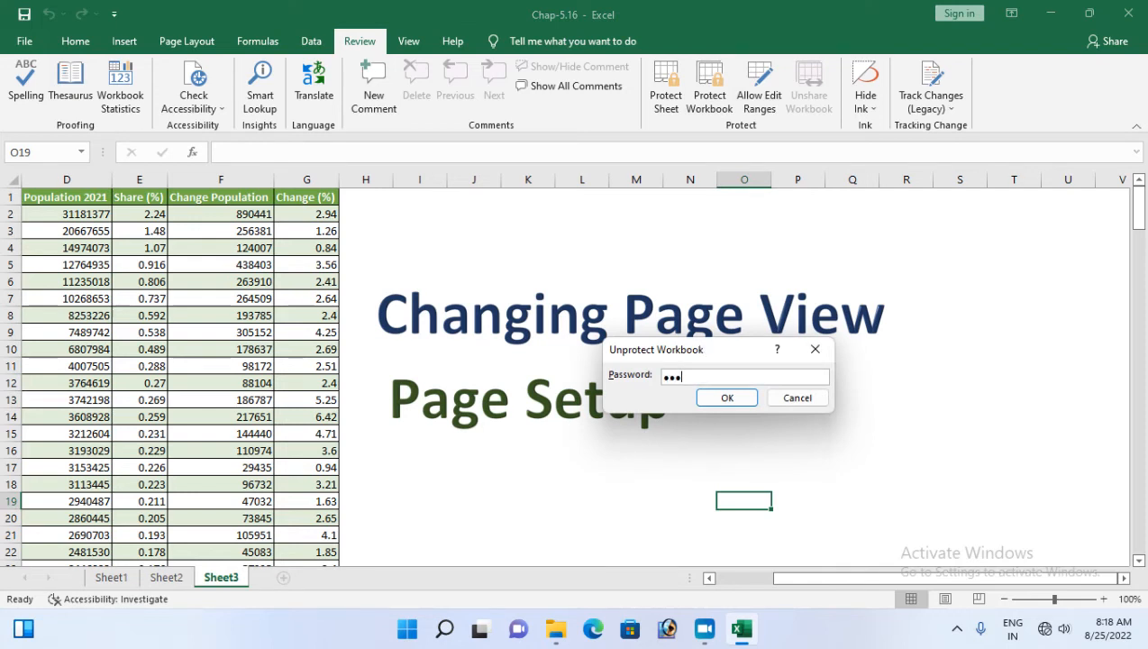
{"action": "key", "text": "Return"}
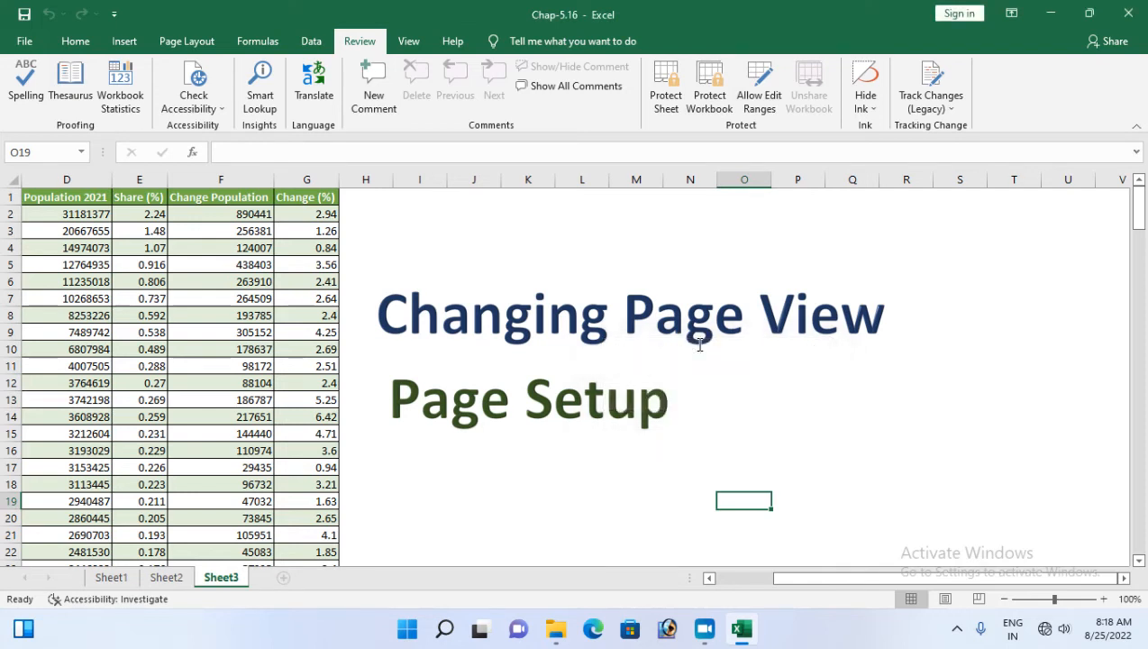
{"action": "left_click", "coordinate": [282, 580]}
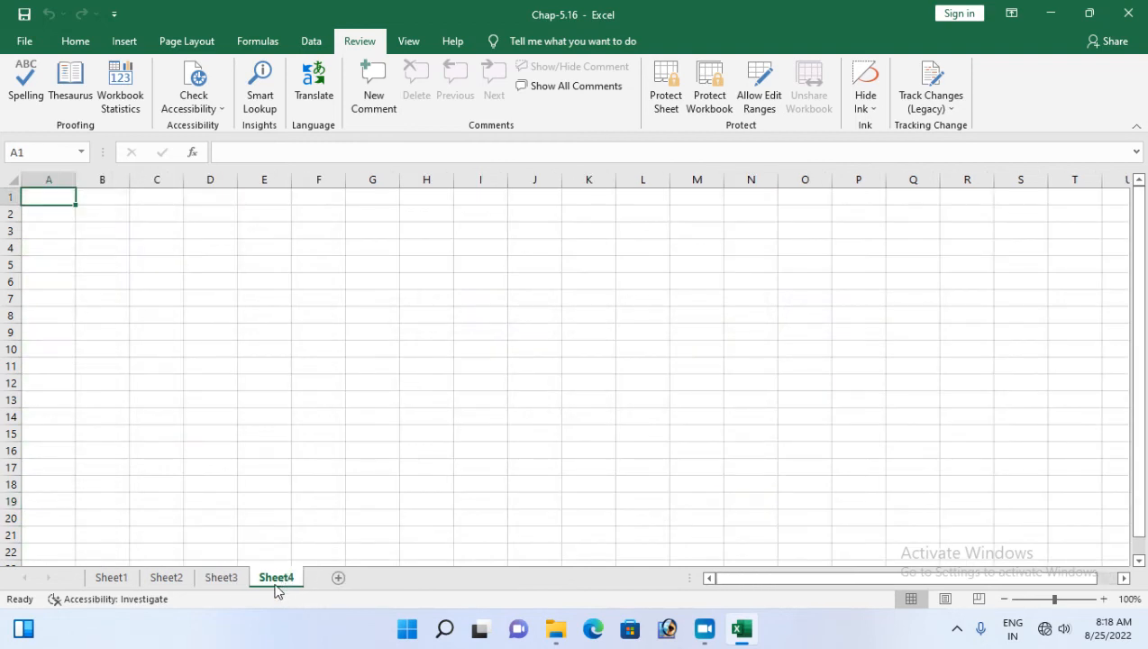
{"action": "left_click", "coordinate": [232, 584]}
{"action": "left_click", "coordinate": [173, 584]}
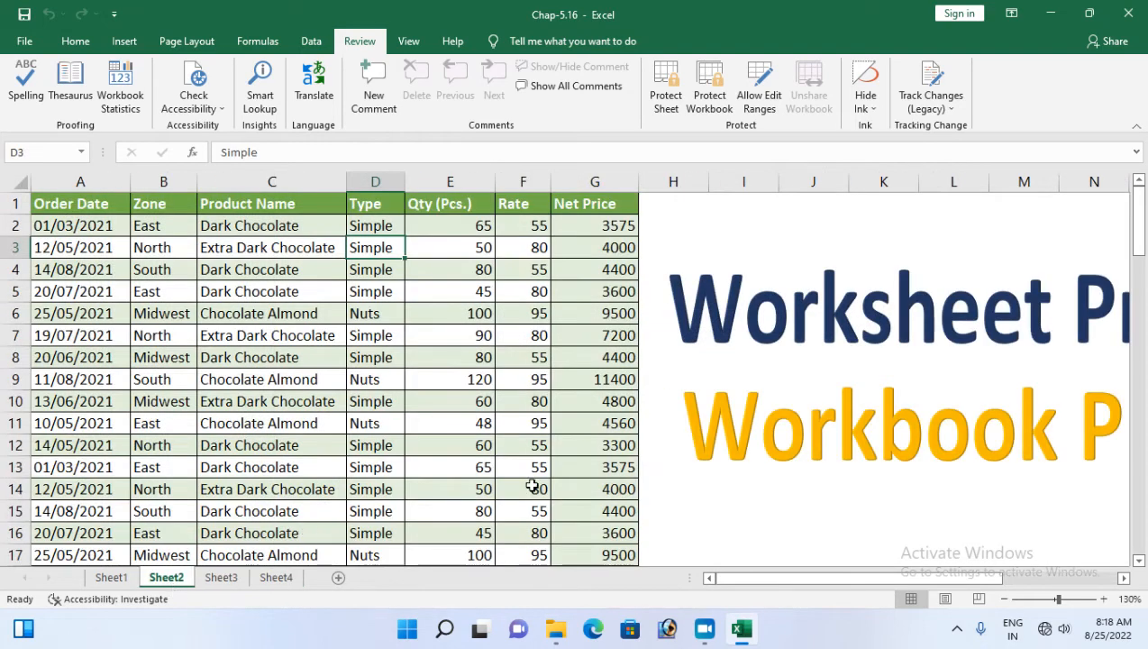
Delete the blank Sheet4 and return to Sheet2's order table
{"action": "right_click", "coordinate": [291, 579]}
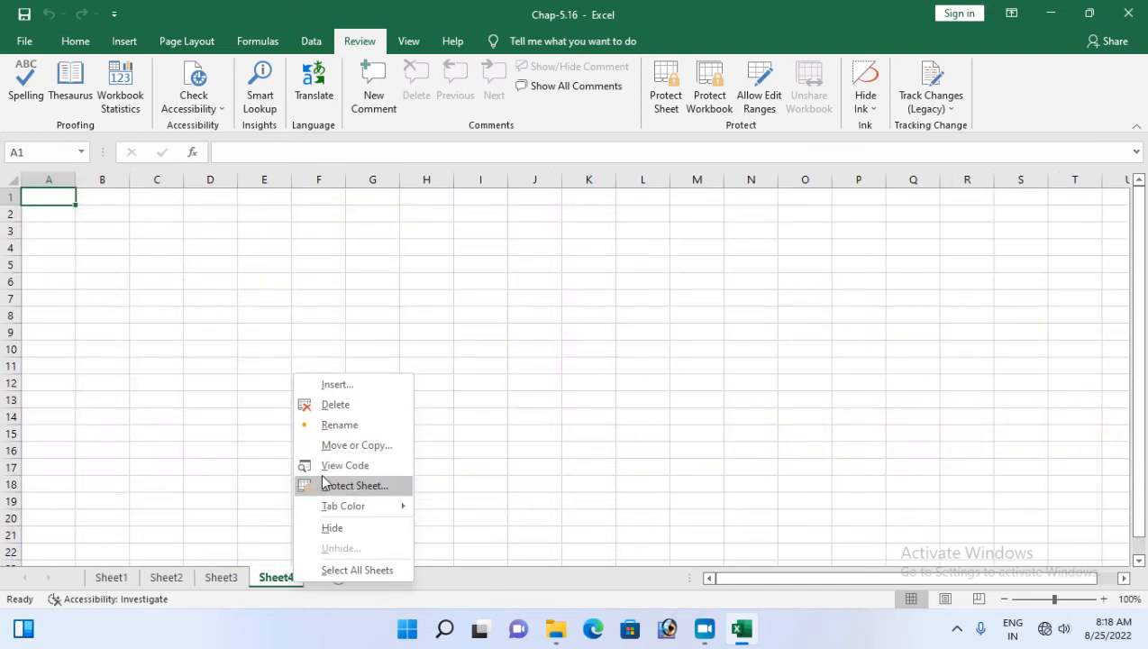
{"action": "left_click", "coordinate": [341, 405]}
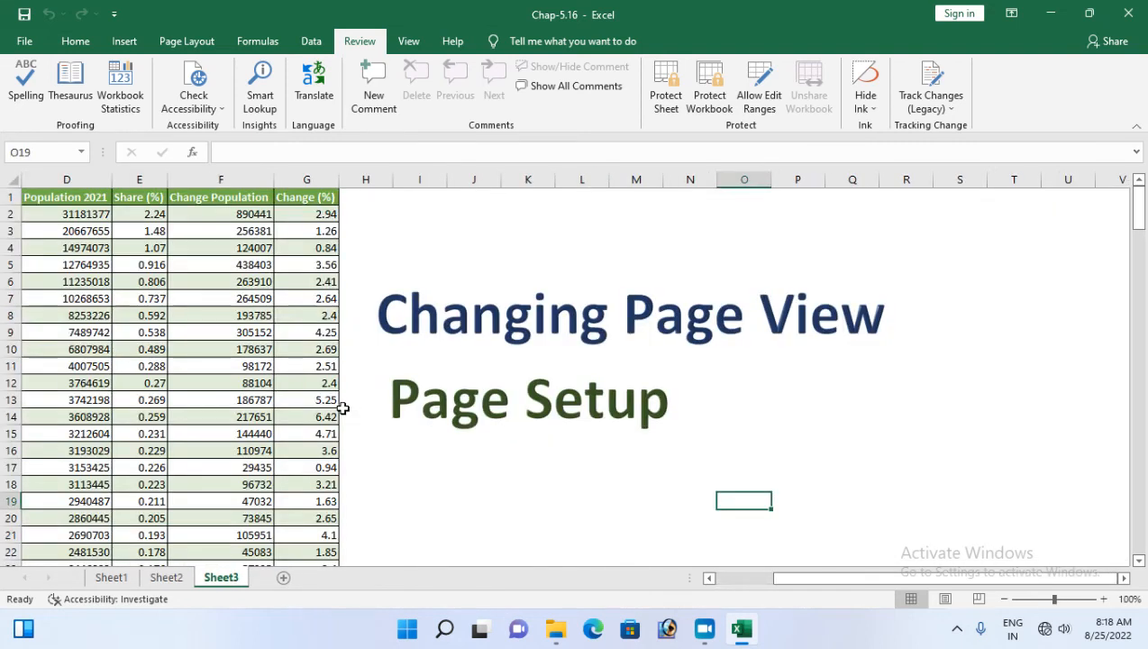
{"action": "left_click", "coordinate": [166, 578]}
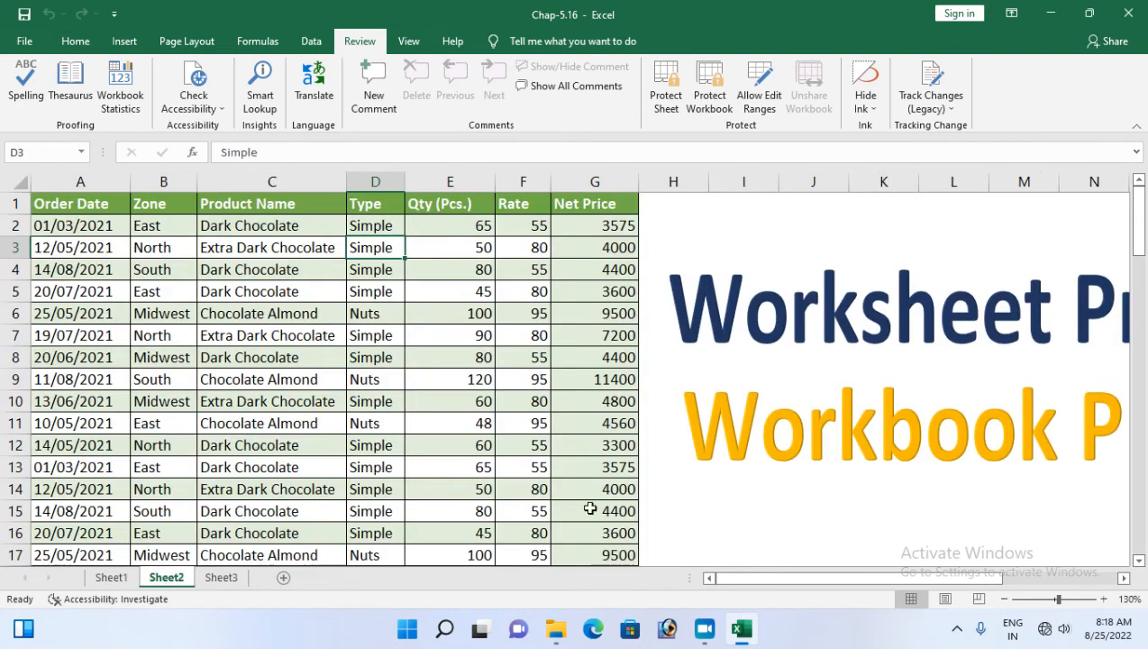
{"action": "mouse_move", "coordinate": [980, 578]}
{"action": "left_mouse_down"}
{"action": "mouse_move", "coordinate": [1037, 588]}
{"action": "mouse_move", "coordinate": [982, 581]}
{"action": "left_mouse_up"}
Encrypt Chap-5.16 with a password required to open it, then save the workbook
{"action": "left_click", "coordinate": [7, 45]}
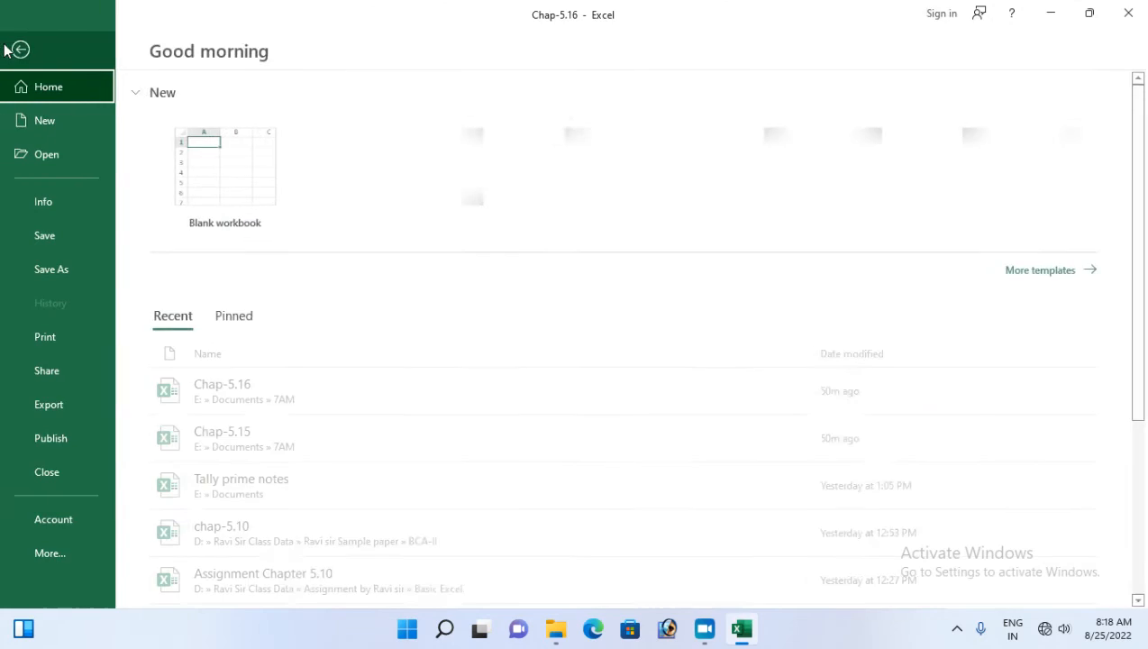
{"action": "left_click", "coordinate": [56, 205]}
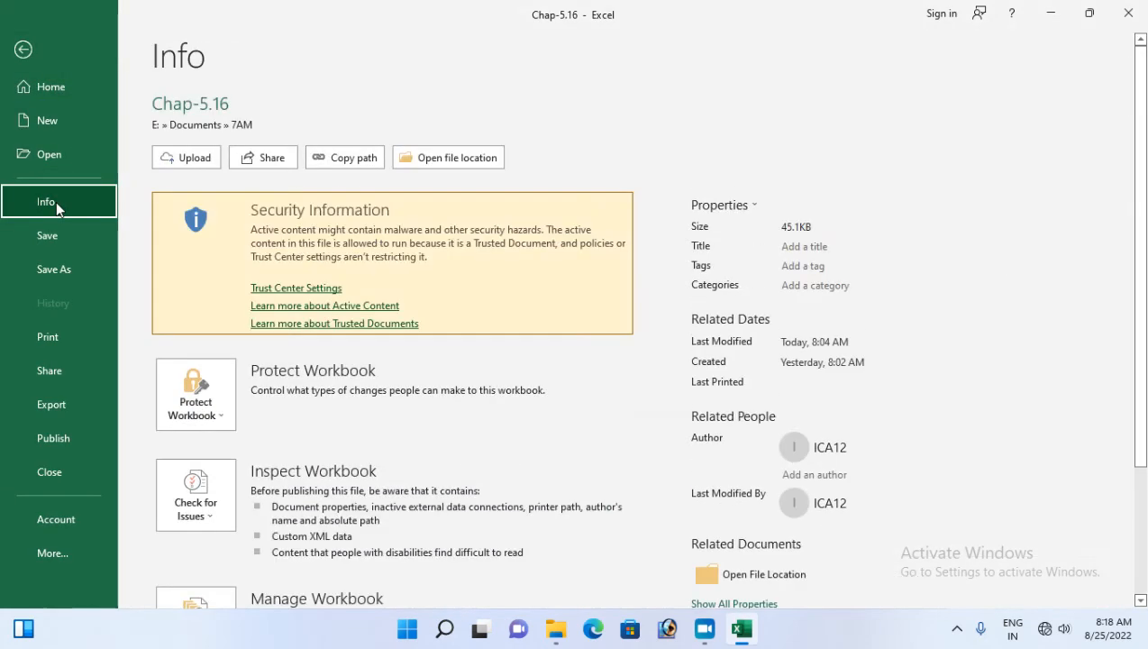
{"action": "left_click", "coordinate": [214, 422]}
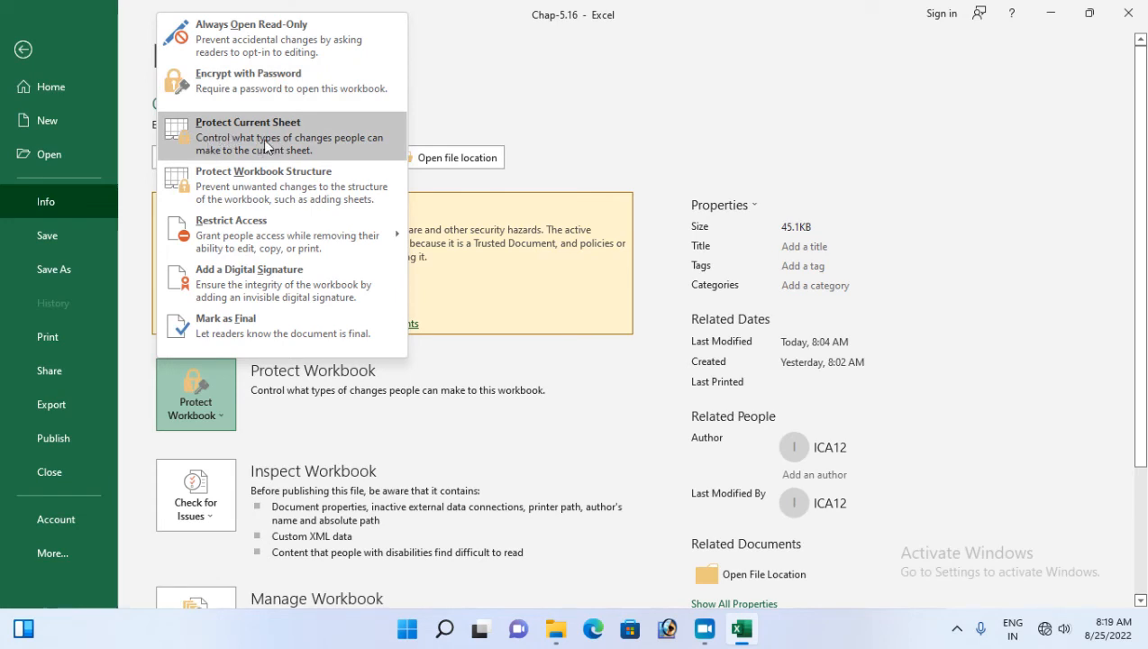
{"action": "left_click", "coordinate": [239, 94]}
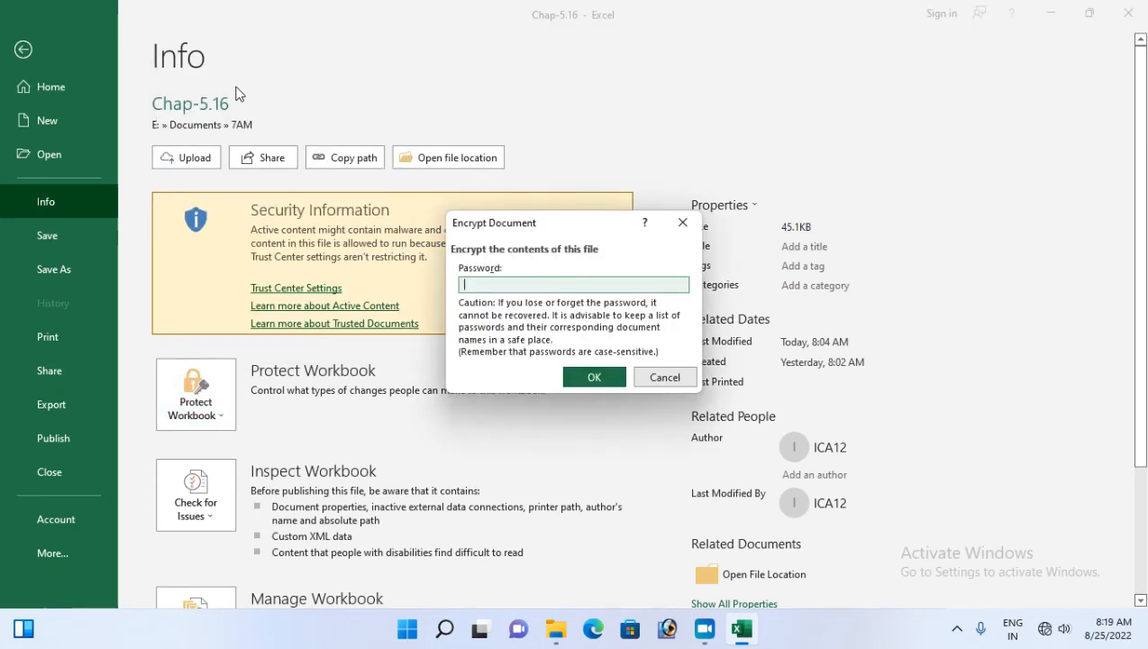
{"action": "type", "text": "1234"}
{"action": "key", "text": "Return"}
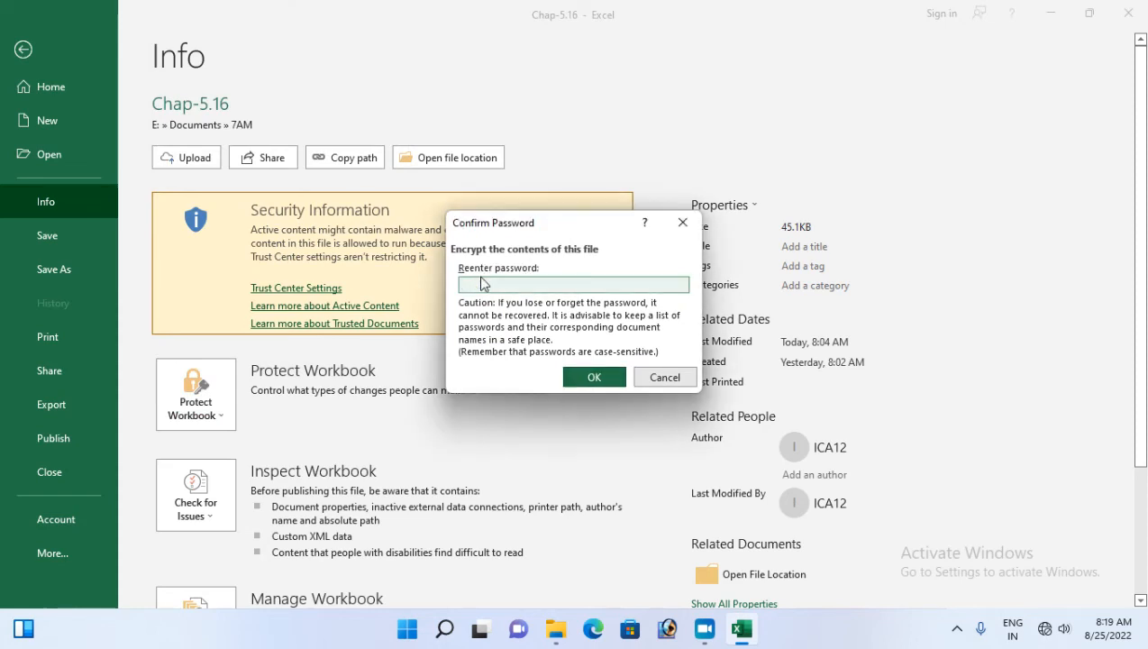
{"action": "type", "text": "1234"}
{"action": "key", "text": "Return"}
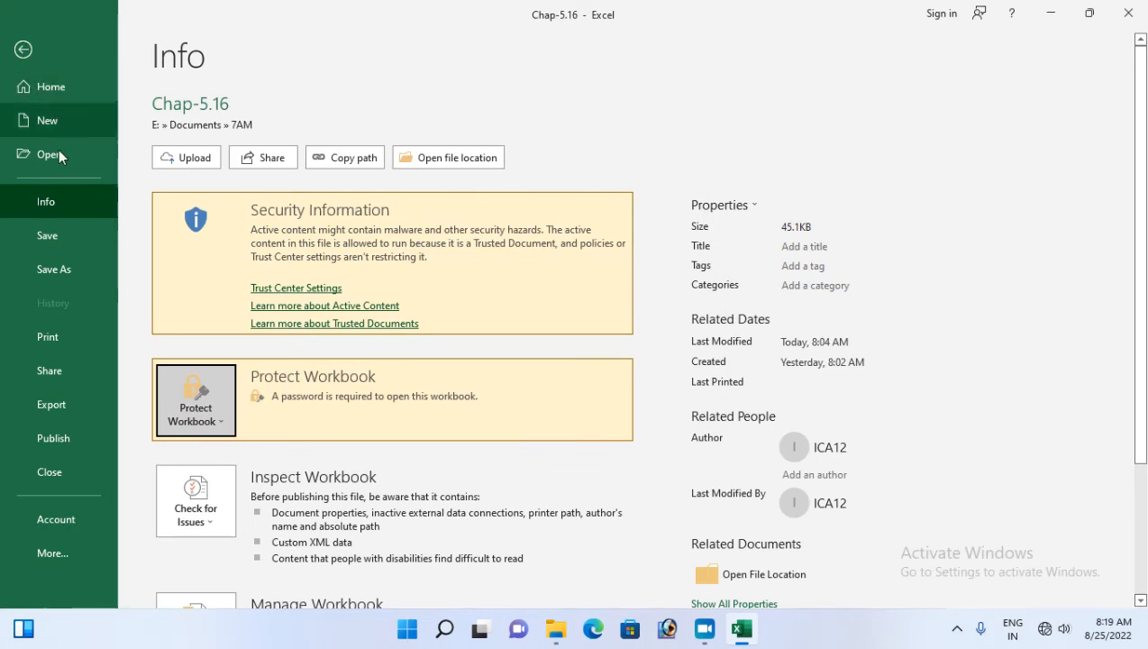
{"action": "left_click", "coordinate": [43, 242]}
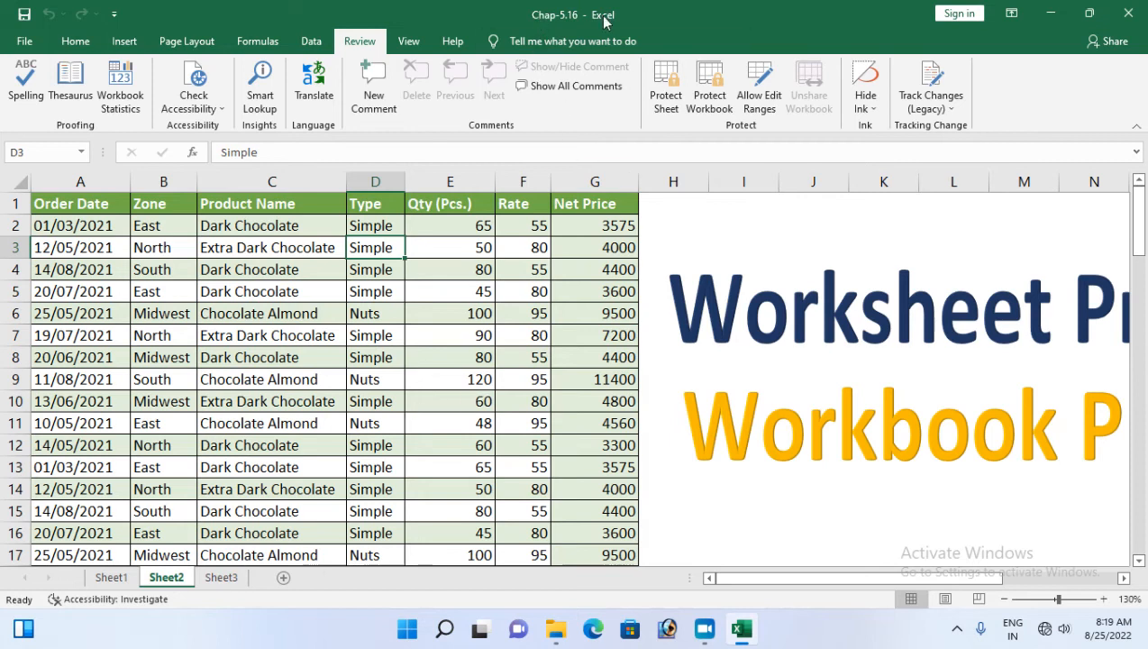
Close Excel and reopen Chap-5.16 from the 7AM folder in File Explorer
{"action": "left_click", "coordinate": [1141, 11]}
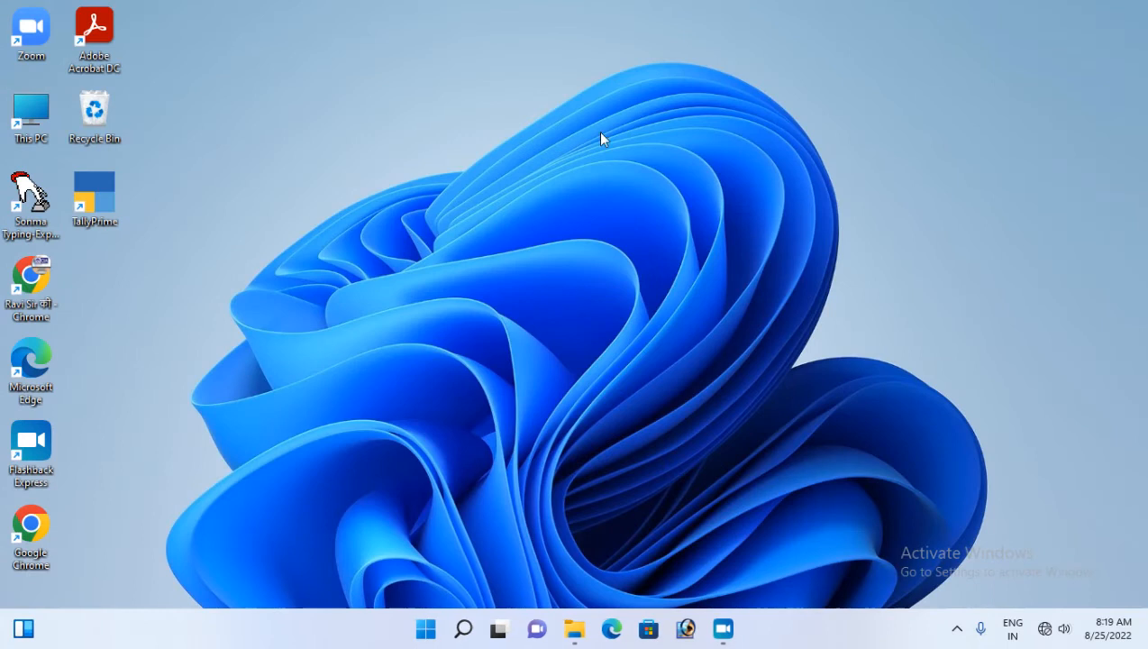
{"action": "left_click", "coordinate": [574, 628]}
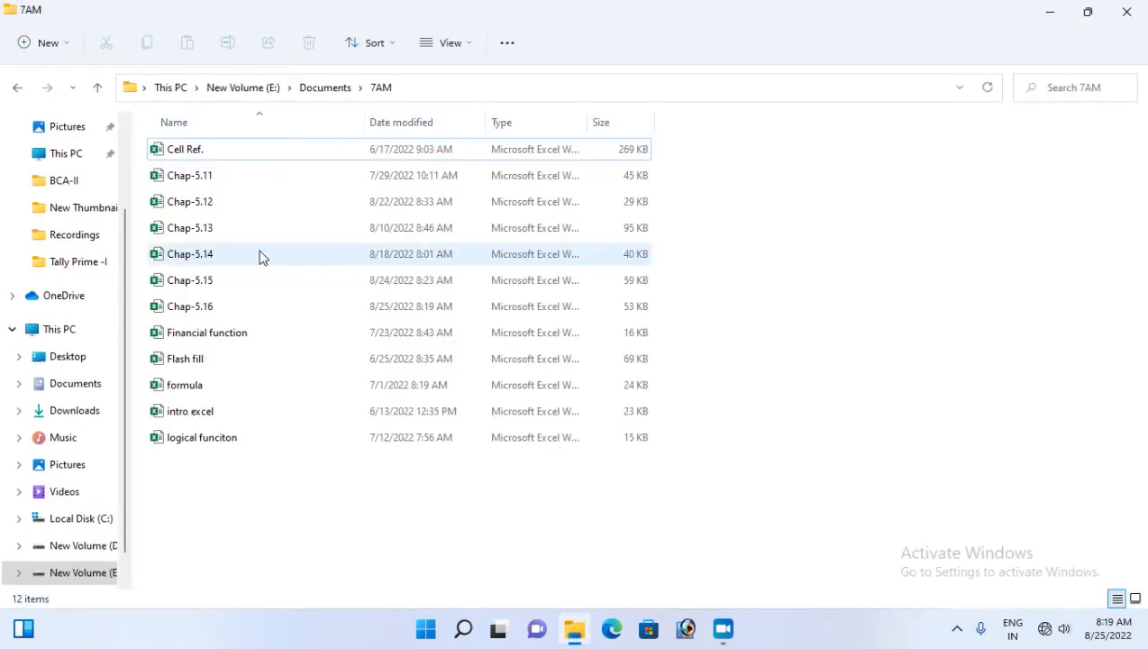
{"action": "double_click", "coordinate": [186, 308]}
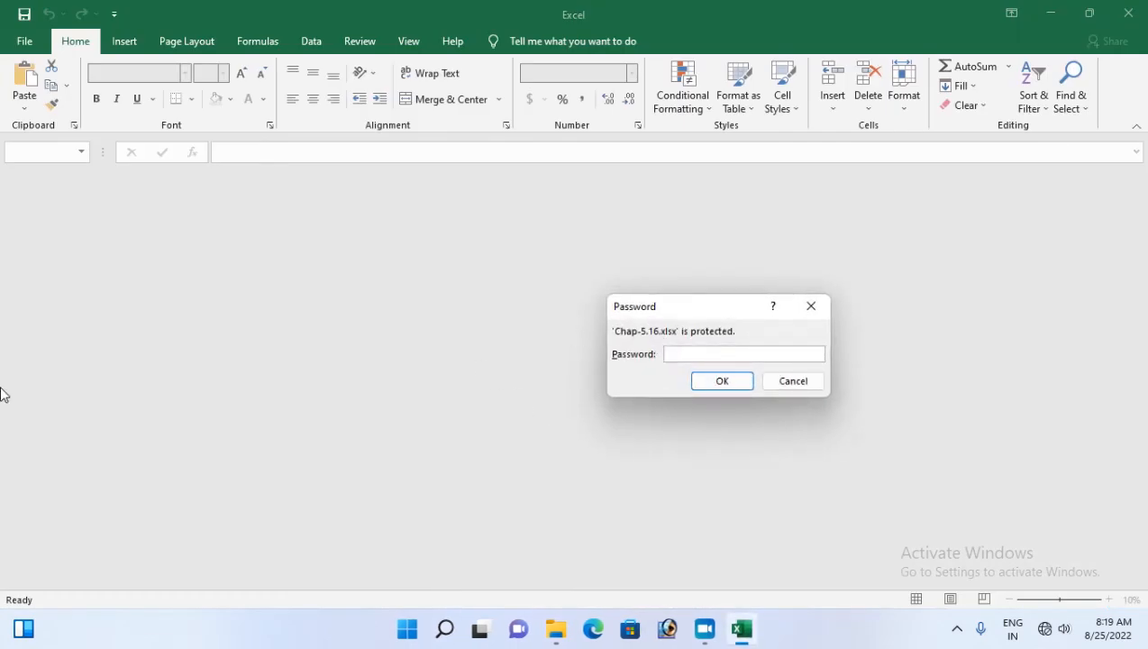
Submit the workbook's opening password and bring up the File backstage
{"action": "key", "text": "Return"}
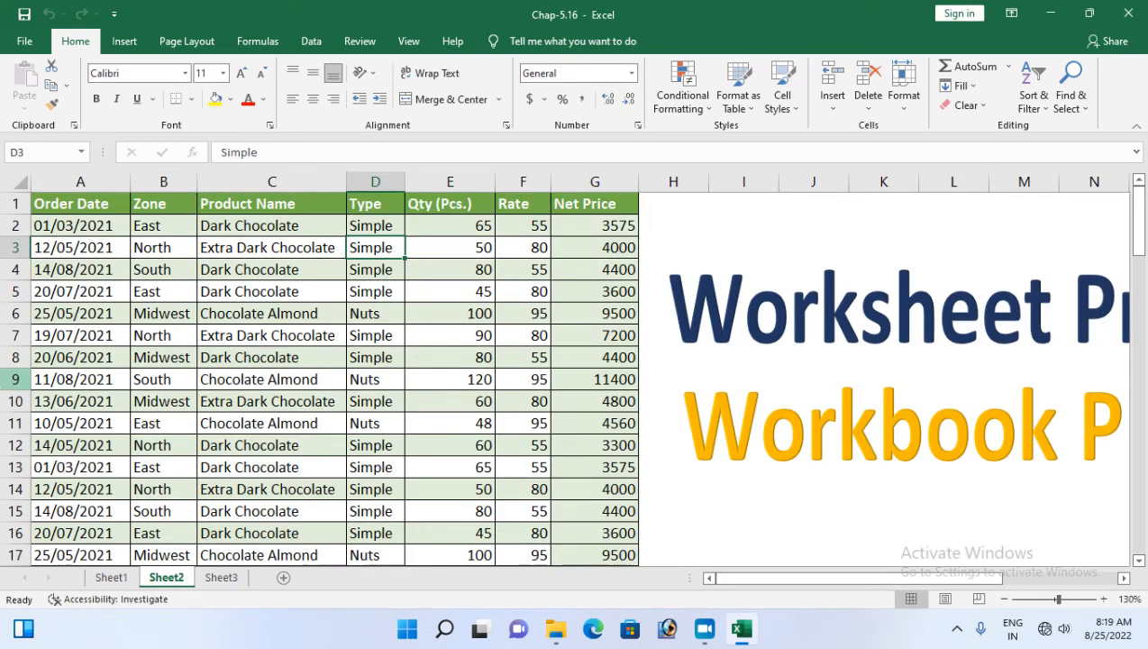
{"action": "left_click", "coordinate": [24, 41]}
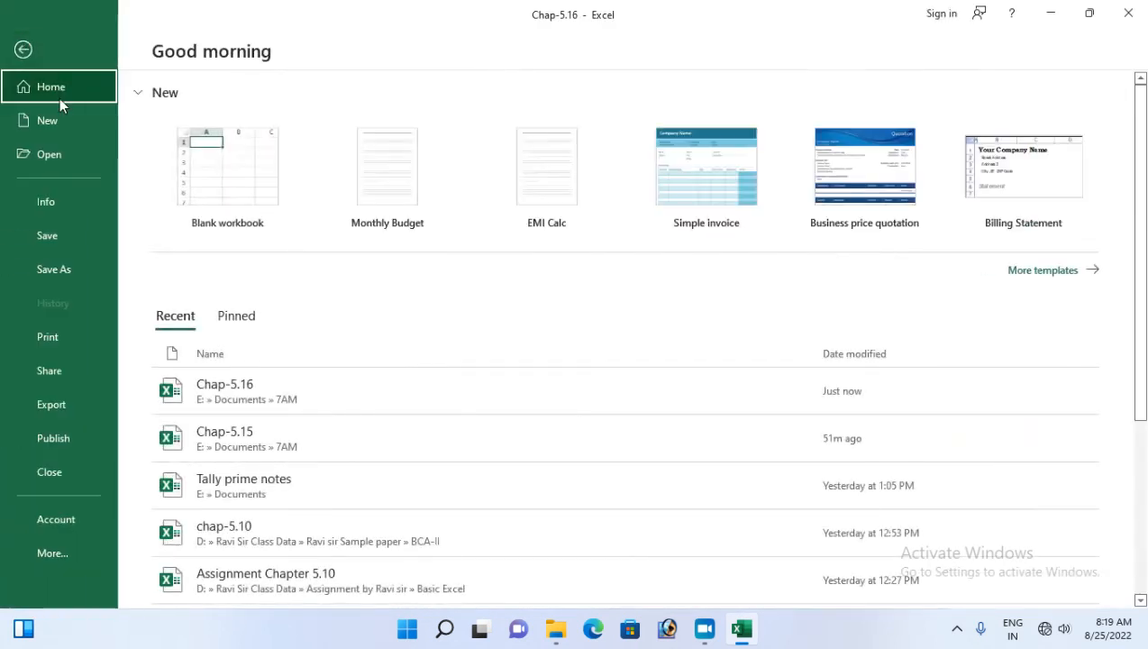
Clear Chap-5.16's Encrypt with Password entry, save the unencrypted workbook, and close Excel
{"action": "left_click", "coordinate": [53, 200]}
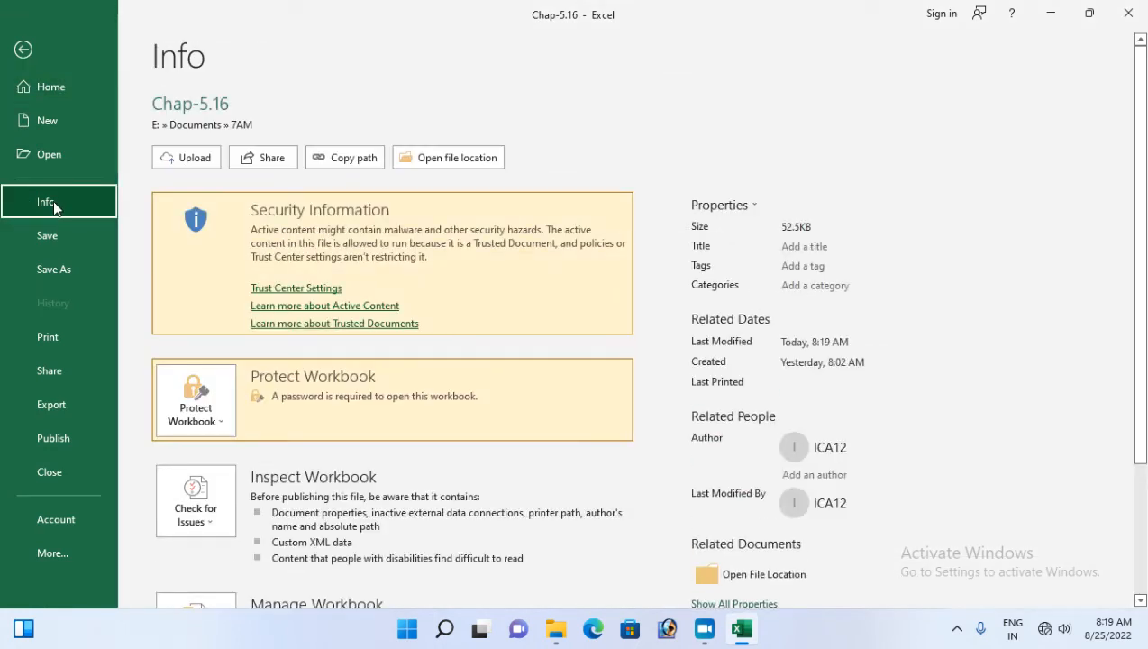
{"action": "left_click", "coordinate": [217, 423]}
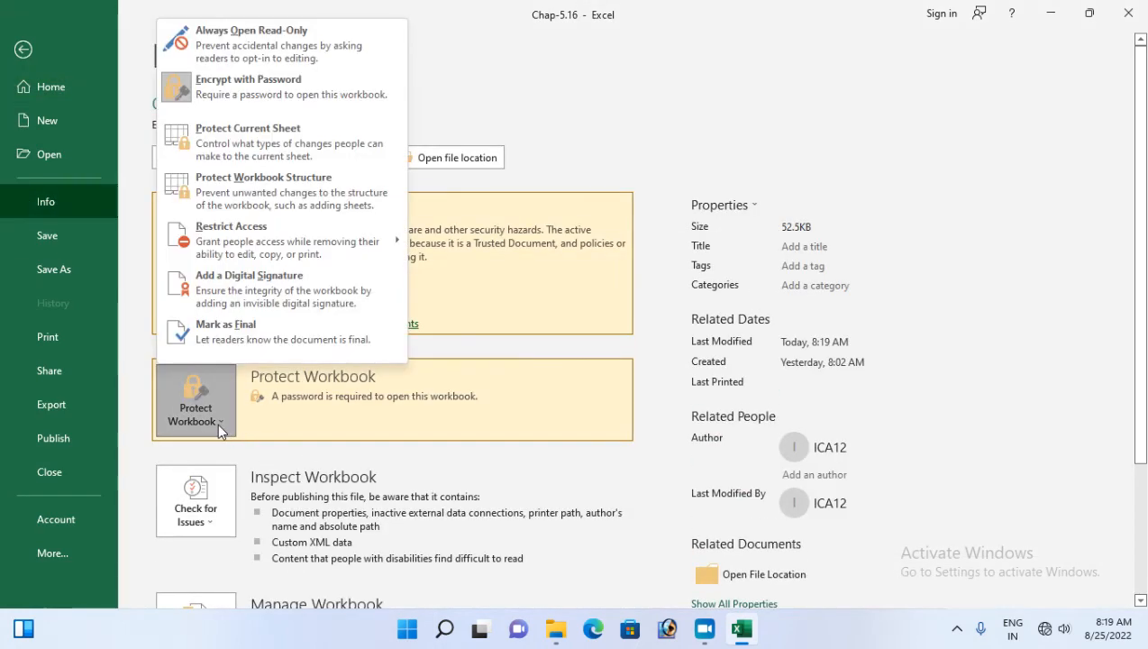
{"action": "left_click", "coordinate": [213, 98]}
{"action": "type", "text": "1234"}
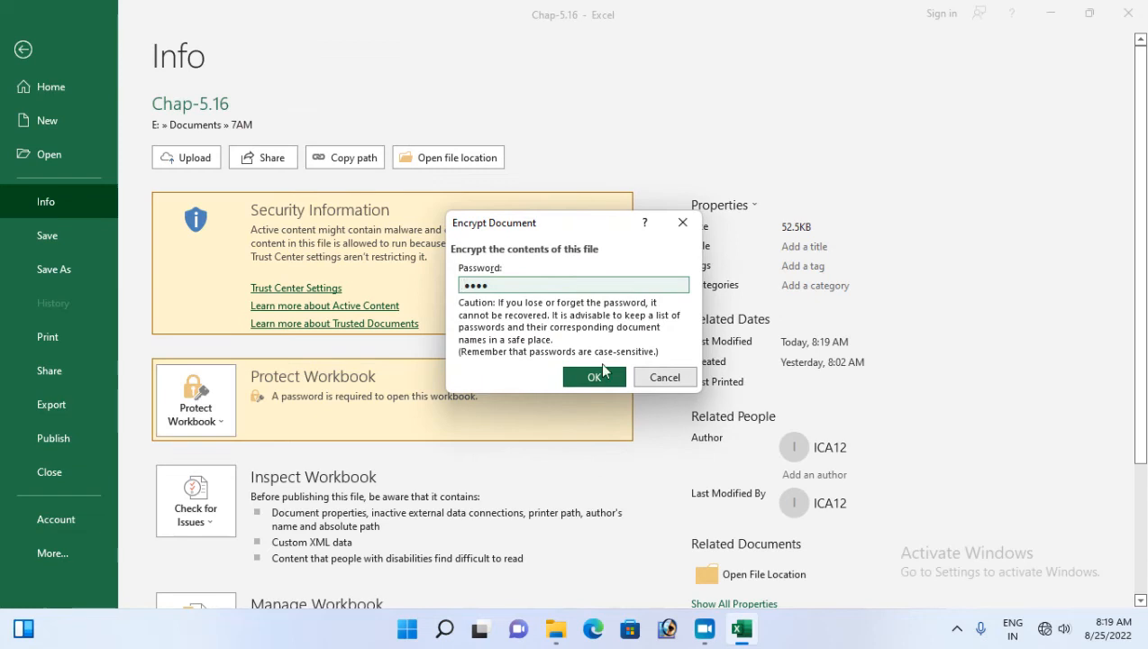
{"action": "left_click_drag", "start_coordinate": [491, 284], "coordinate": [453, 293]}
{"action": "key", "text": "BackSpace"}
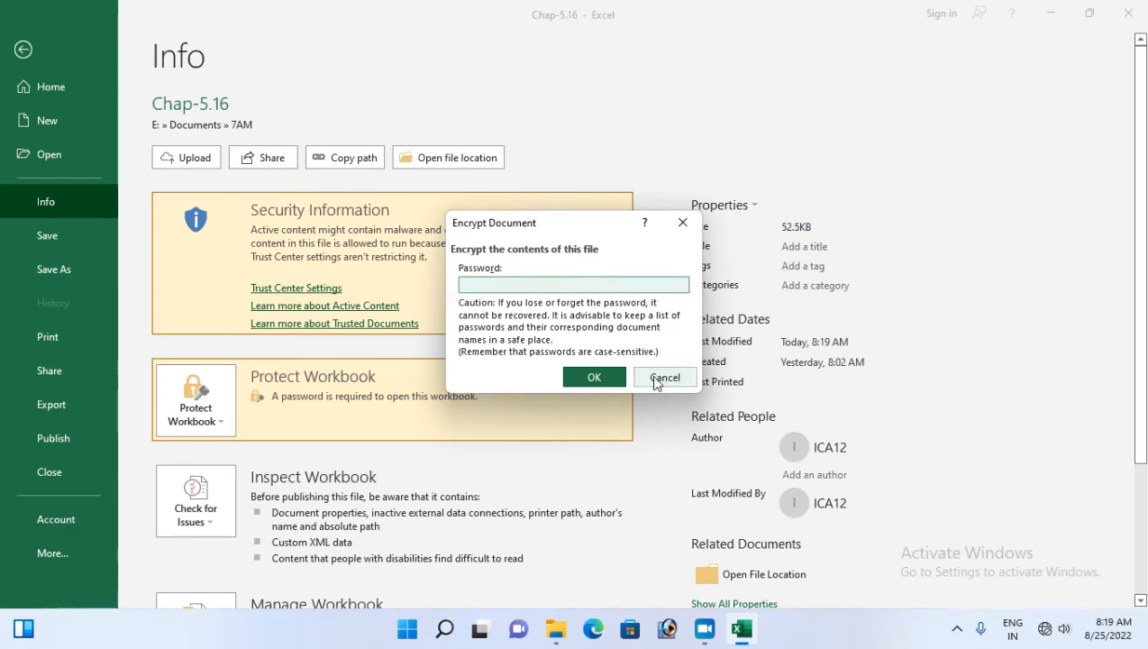
{"action": "left_click", "coordinate": [592, 376]}
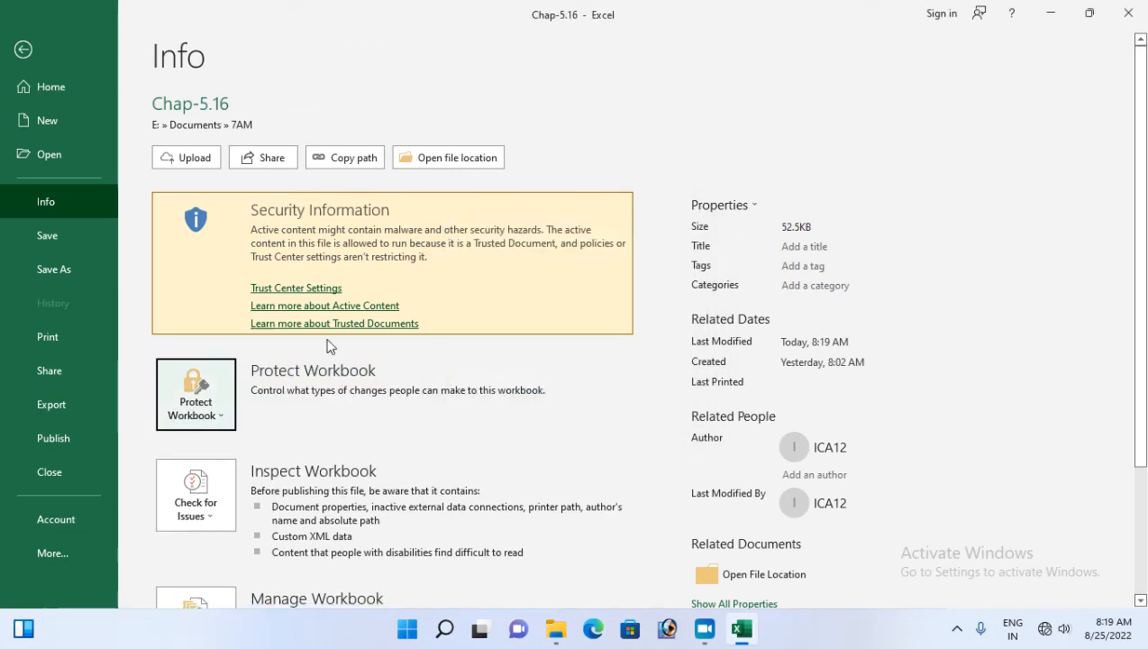
{"action": "left_click", "coordinate": [22, 239]}
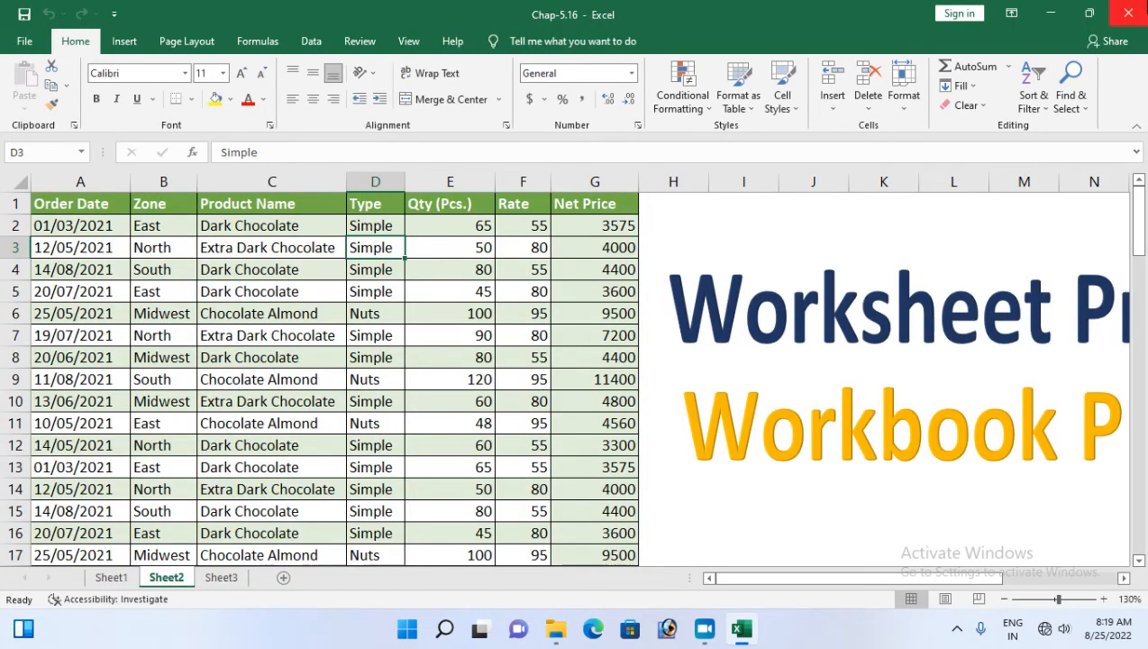
{"action": "left_click", "coordinate": [1136, 10]}
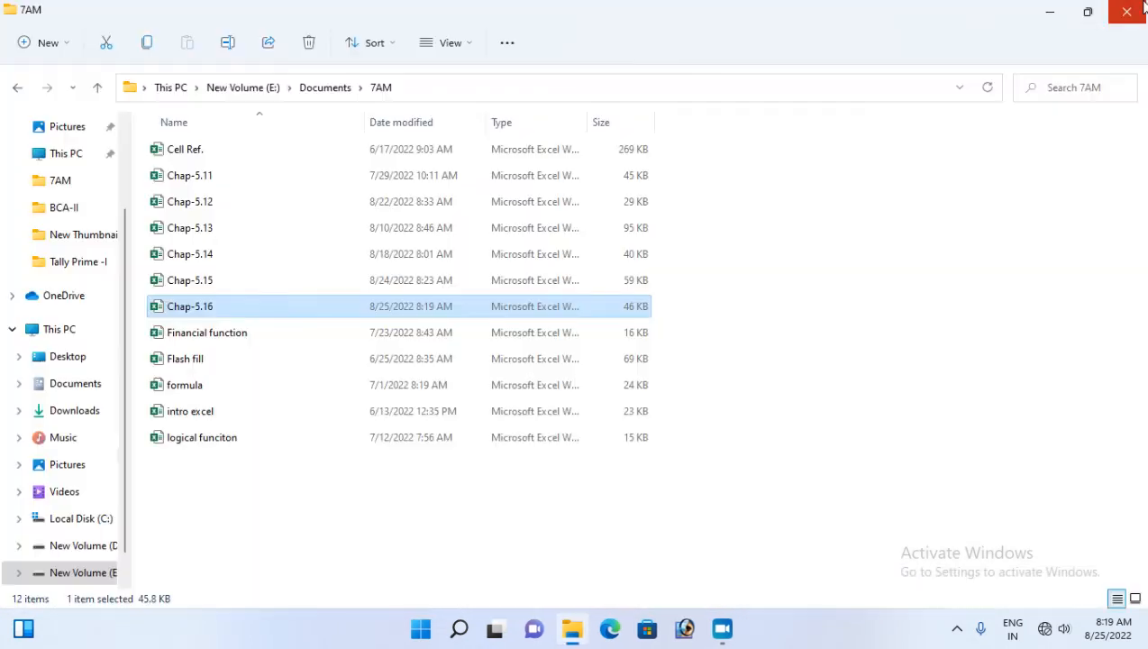
Reopen Chap-5.16 from the 7AM folder to confirm it no longer asks for a password
{"action": "double_click", "coordinate": [185, 306]}
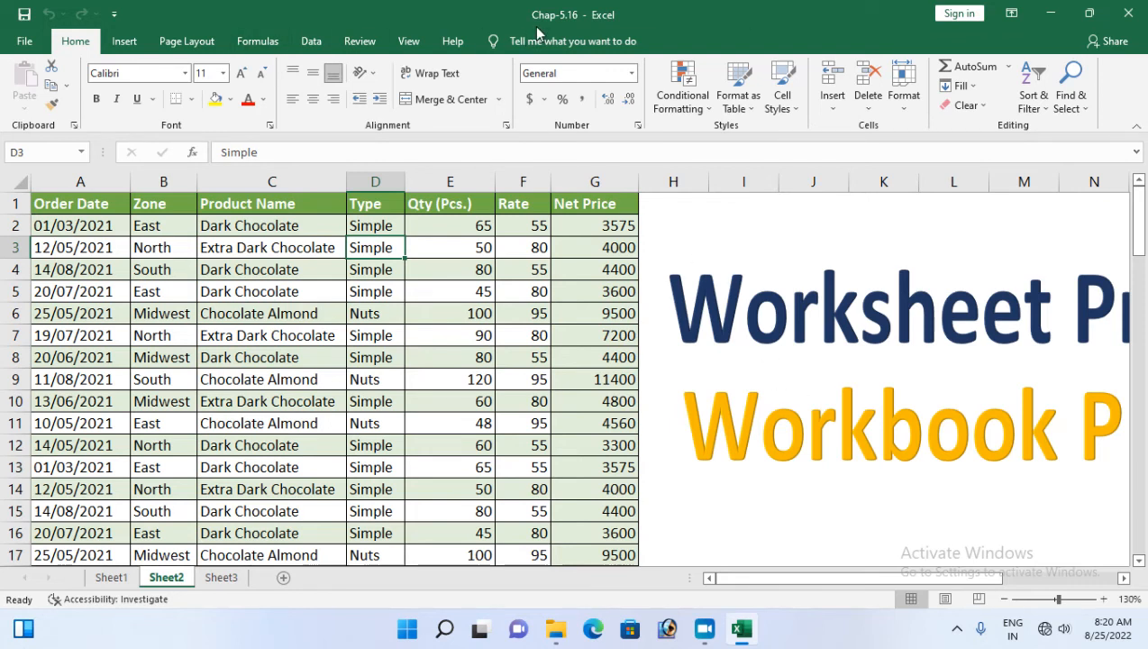
Start Save As for Chap-5.16 in the 7AM folder and list its Tools options
{"action": "left_click", "coordinate": [27, 42]}
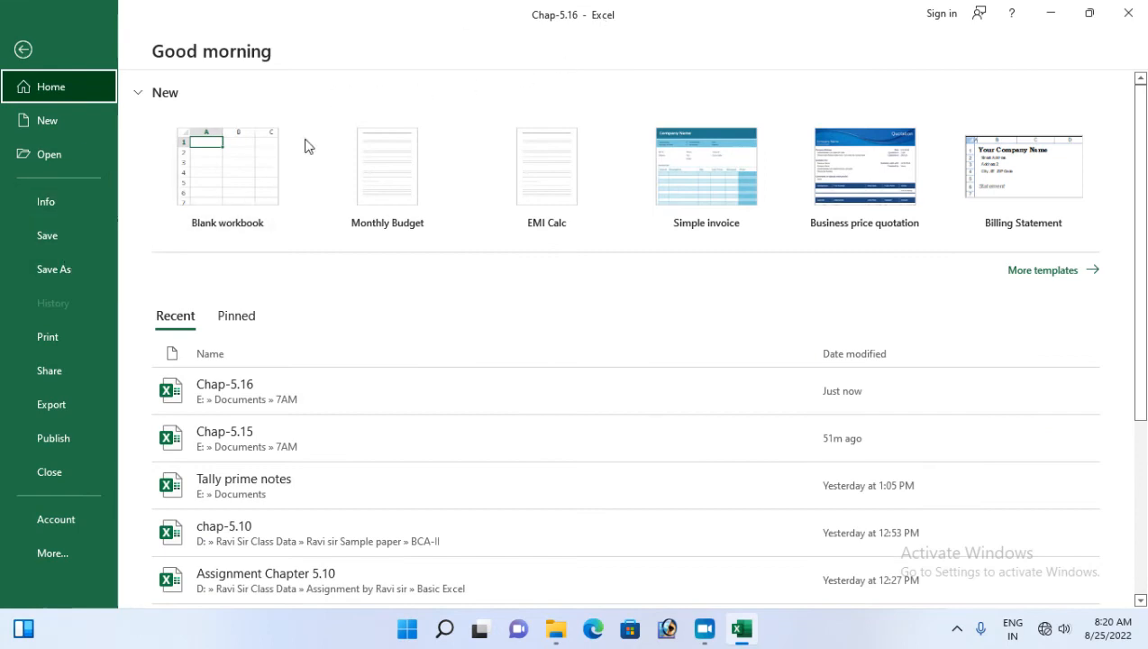
{"action": "left_click", "coordinate": [52, 273]}
{"action": "left_click", "coordinate": [556, 218]}
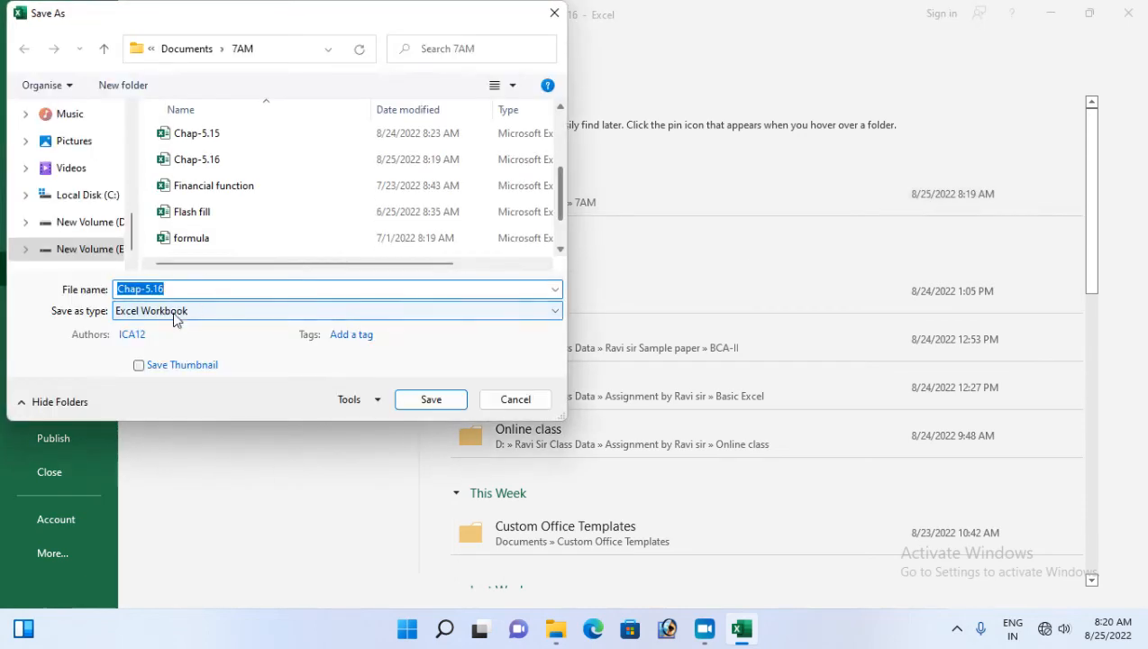
{"action": "left_click", "coordinate": [368, 400]}
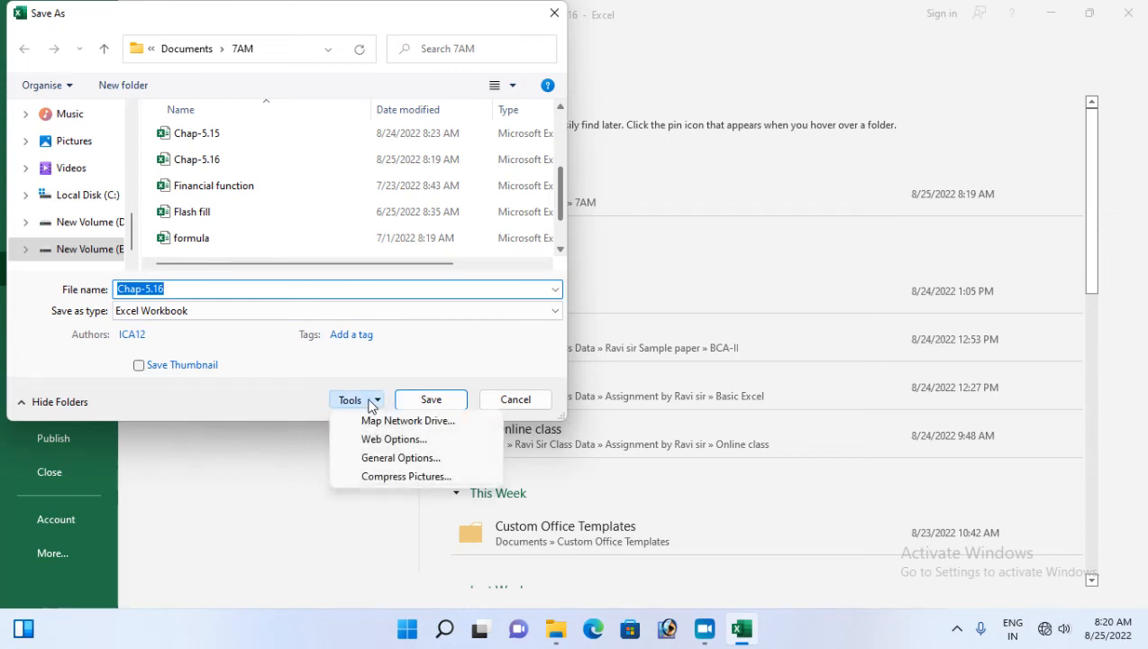
Set and confirm a password to open in General Options
{"action": "left_click", "coordinate": [406, 464]}
{"action": "left_click_drag", "start_coordinate": [671, 289], "coordinate": [559, 265]}
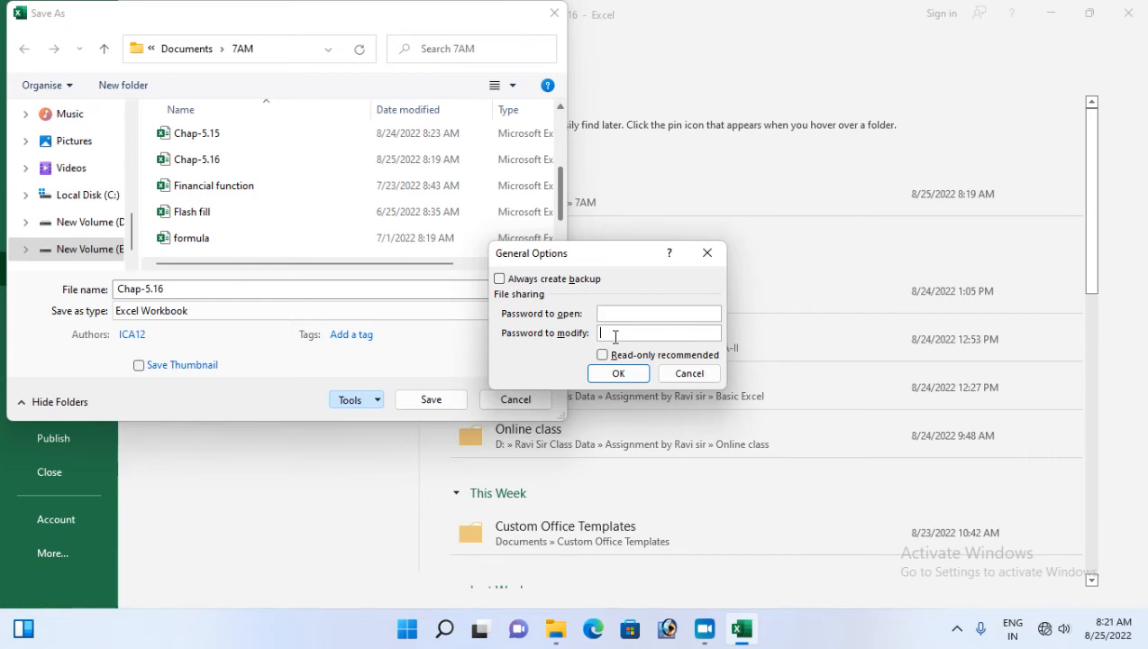
{"action": "left_click", "coordinate": [612, 314]}
{"action": "type", "text": "12"}
{"action": "key", "text": "Return"}
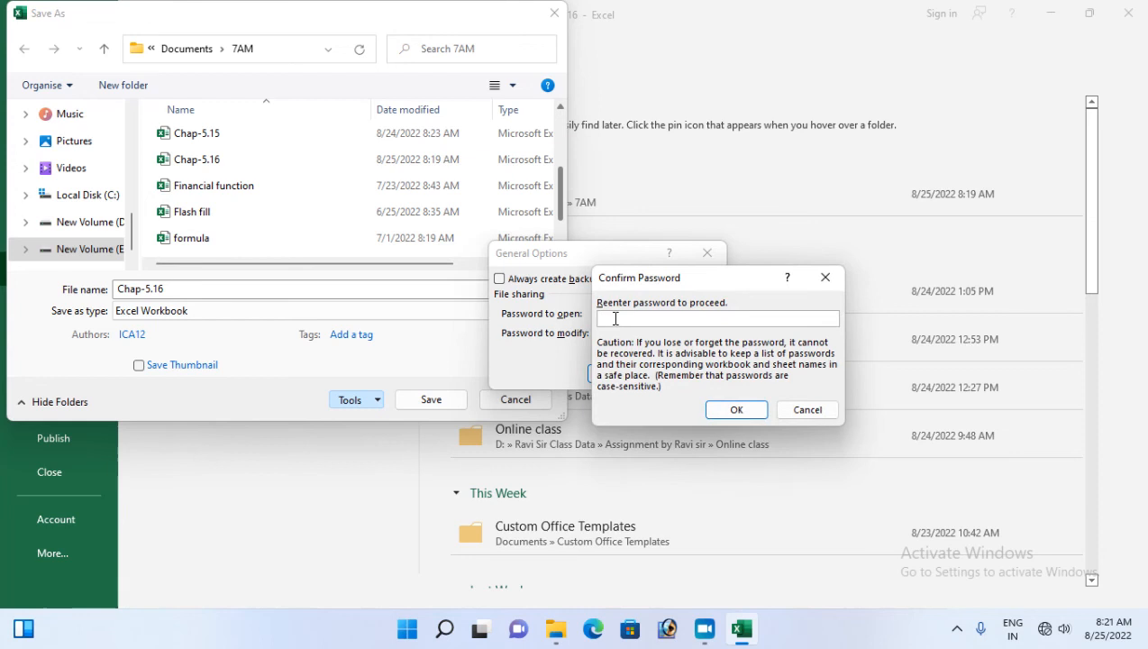
{"action": "key", "text": "Return"}
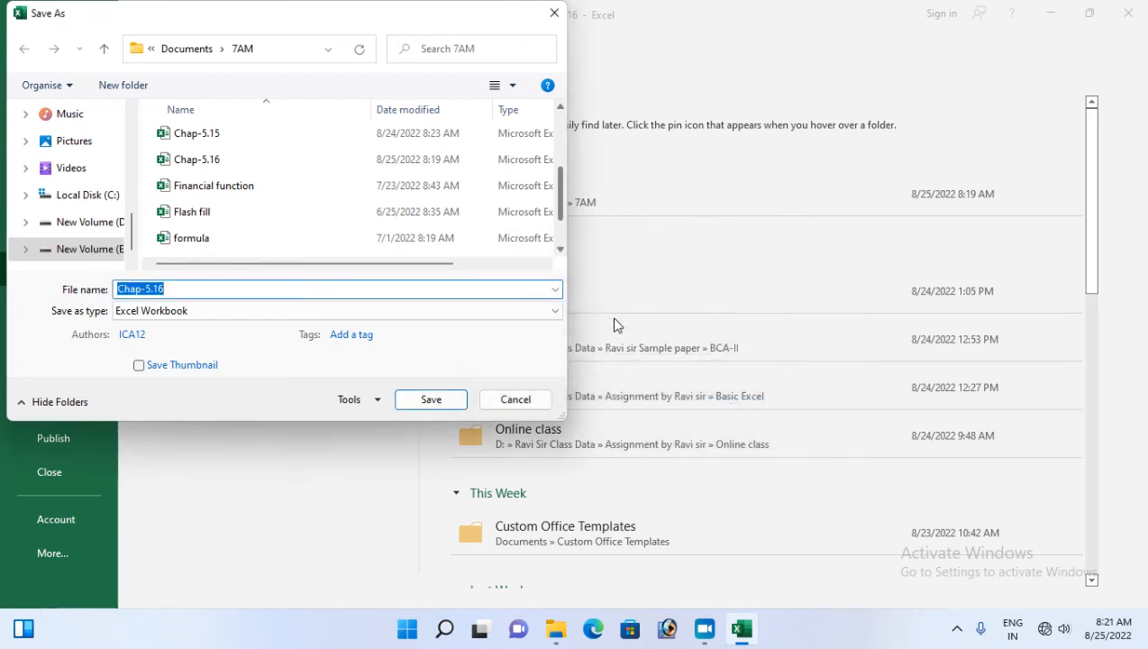
Add and confirm a password to modify, then save over the existing Chap-5.16
{"action": "left_click", "coordinate": [369, 403]}
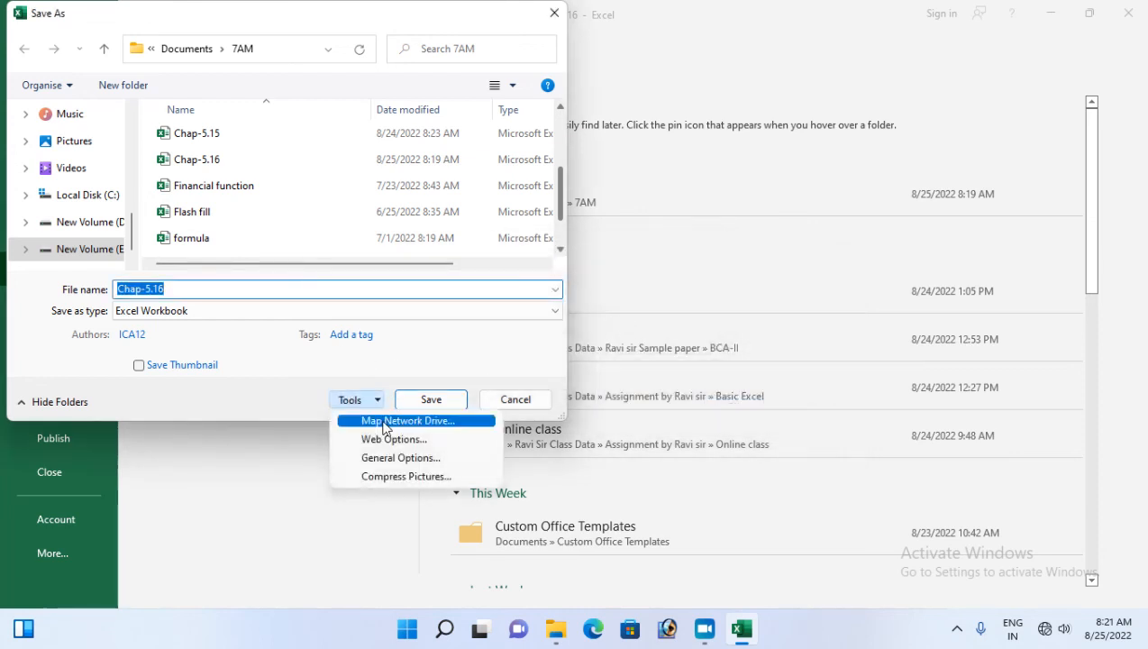
{"action": "left_click", "coordinate": [382, 464]}
{"action": "left_click", "coordinate": [638, 334]}
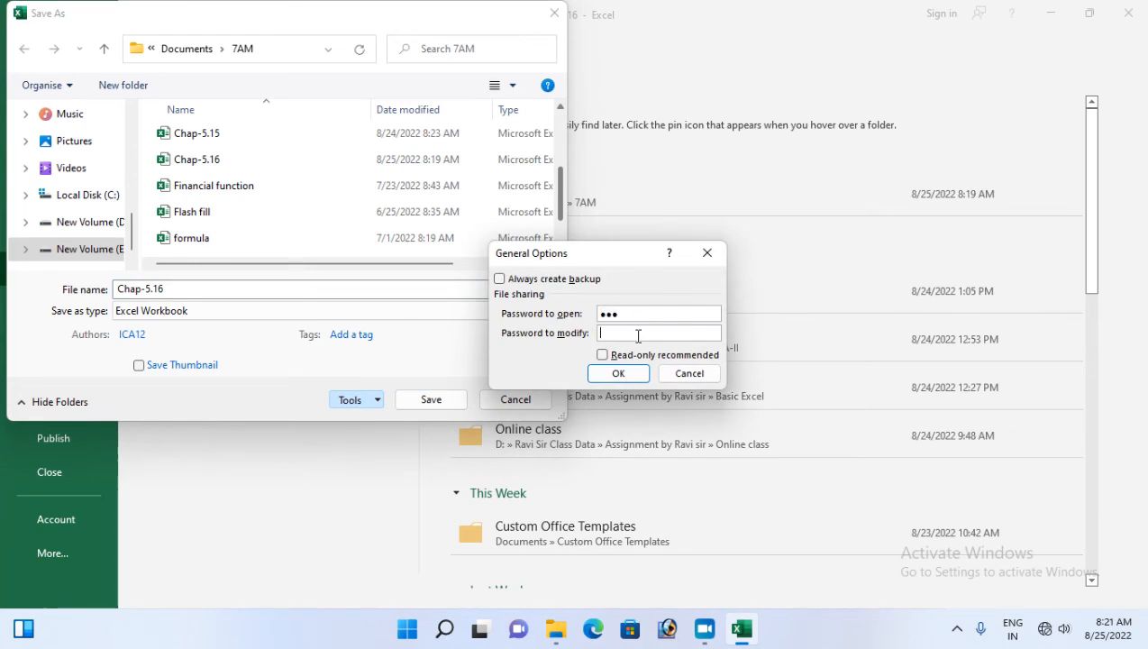
{"action": "type", "text": "1234"}
{"action": "key", "text": "Return"}
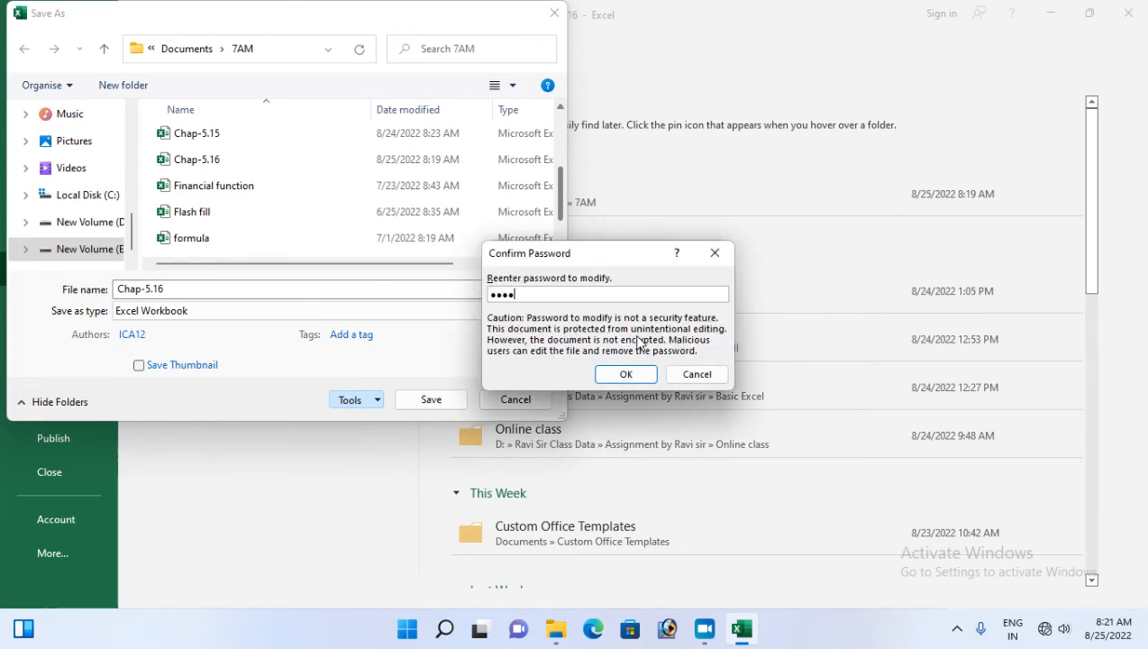
{"action": "key", "text": "Return"}
{"action": "left_click", "coordinate": [432, 400]}
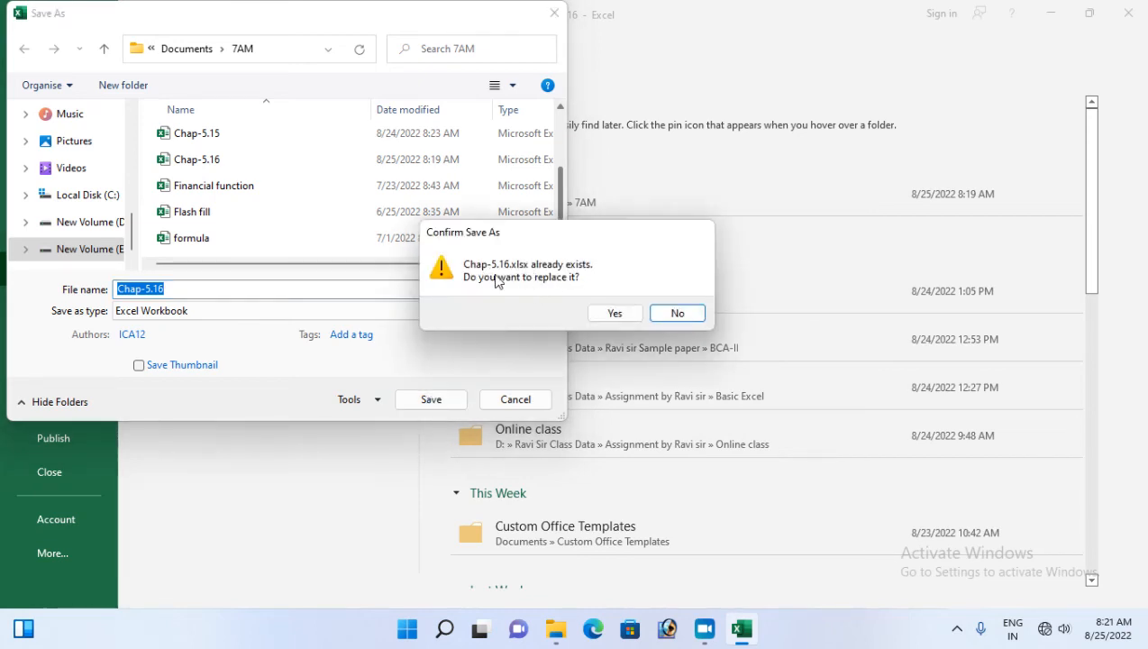
{"action": "left_click", "coordinate": [616, 313]}
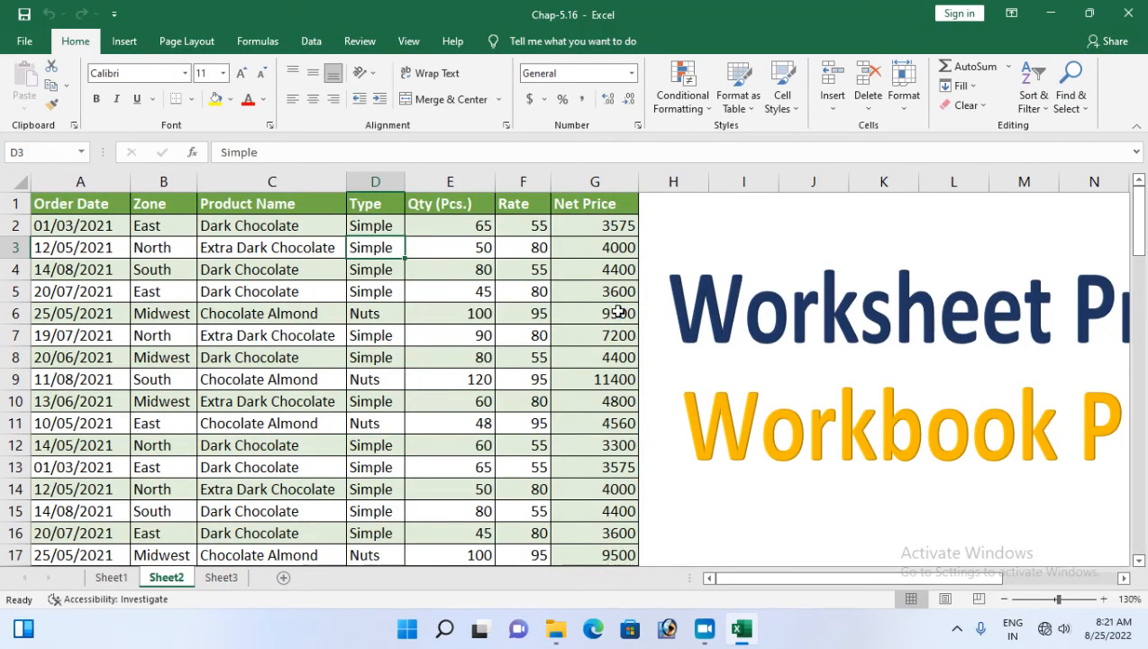
Close Excel and reopen Chap-5.16 with its open password, choosing Read Only
{"action": "left_click", "coordinate": [1138, 13]}
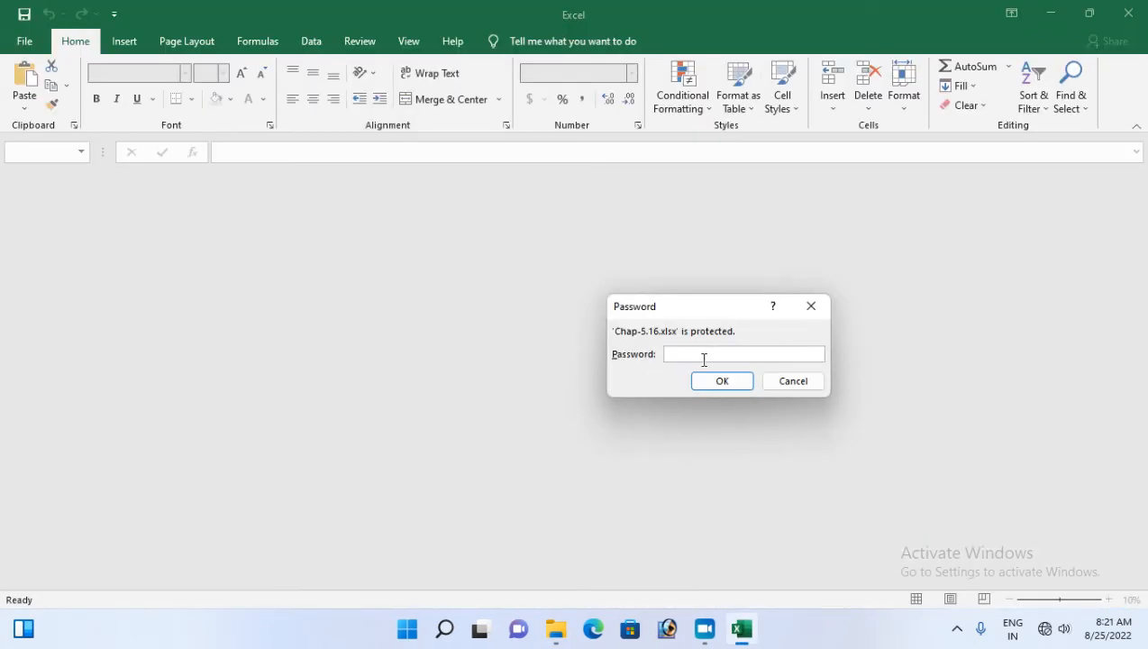
{"action": "type", "text": "123"}
{"action": "key", "text": "Return"}
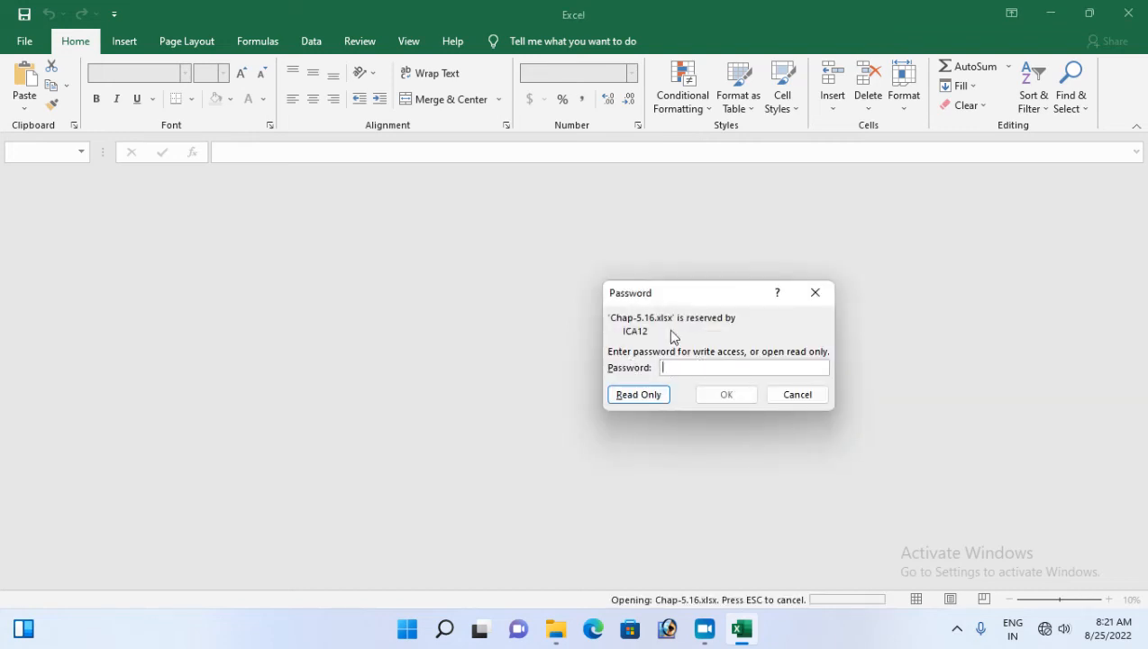
{"action": "left_click", "coordinate": [639, 396]}
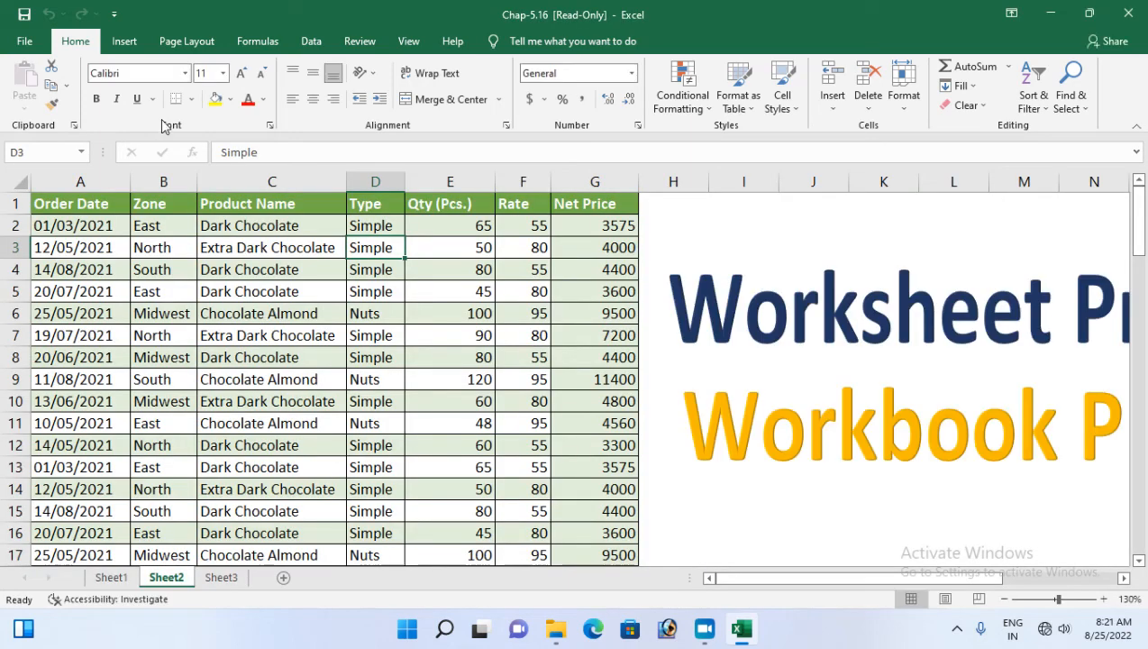
Change cell D5 from Simple to 'dobule'
{"action": "left_click", "coordinate": [184, 269]}
{"action": "left_click", "coordinate": [297, 307]}
{"action": "left_click", "coordinate": [271, 286]}
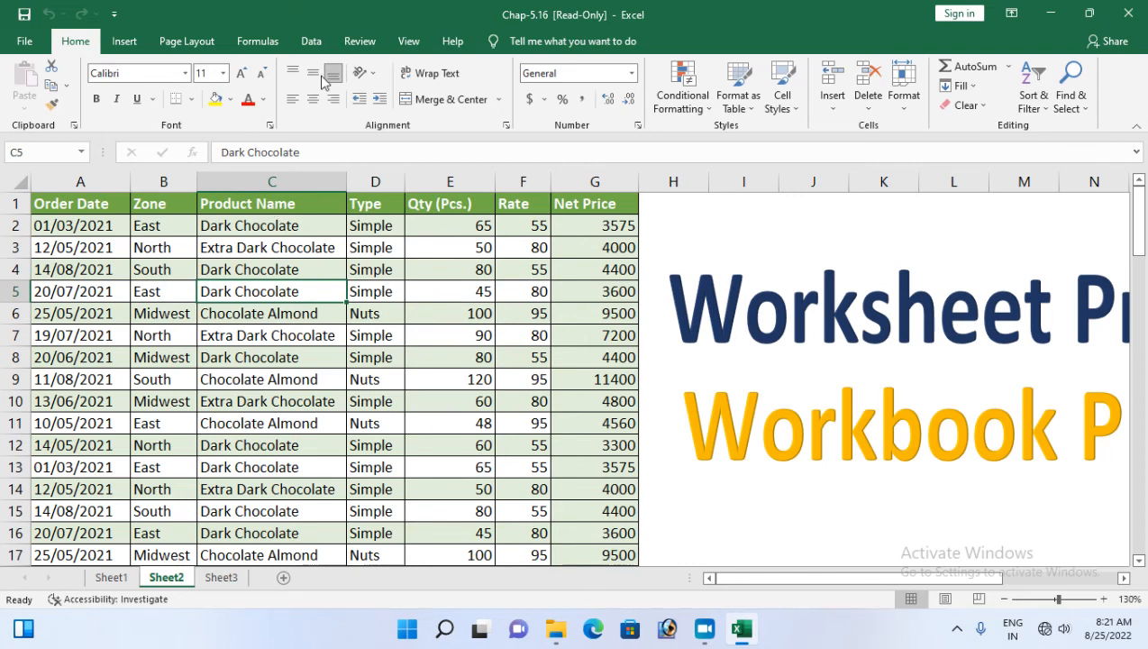
{"action": "left_click", "coordinate": [382, 289]}
{"action": "type", "text": "dobule"}
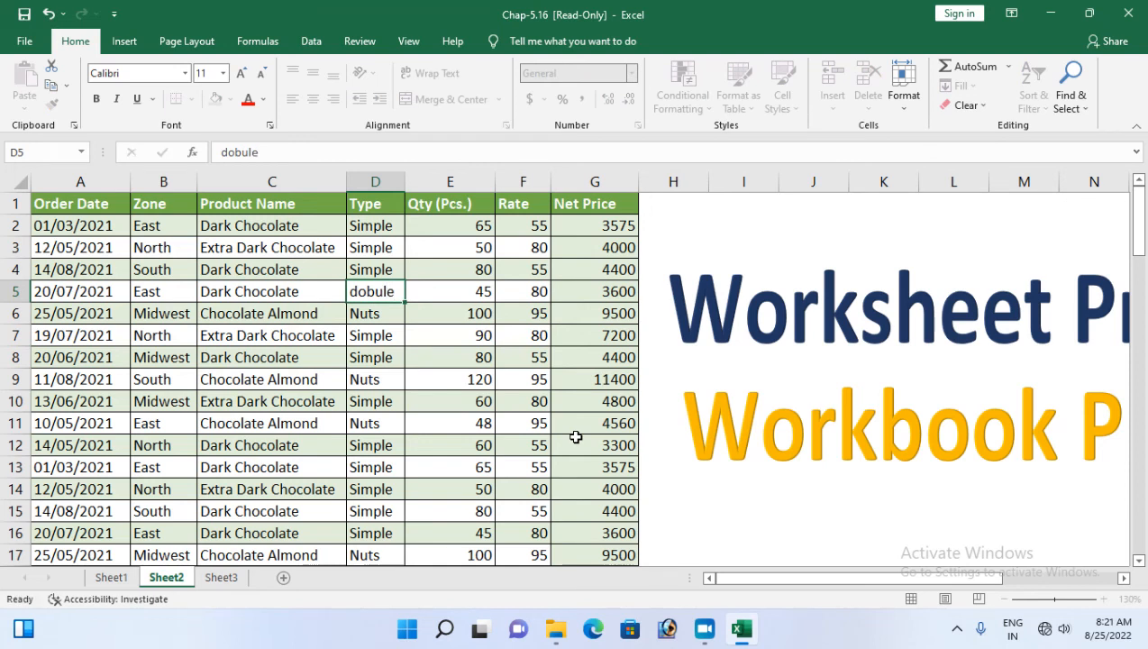
{"action": "key", "text": "Return"}
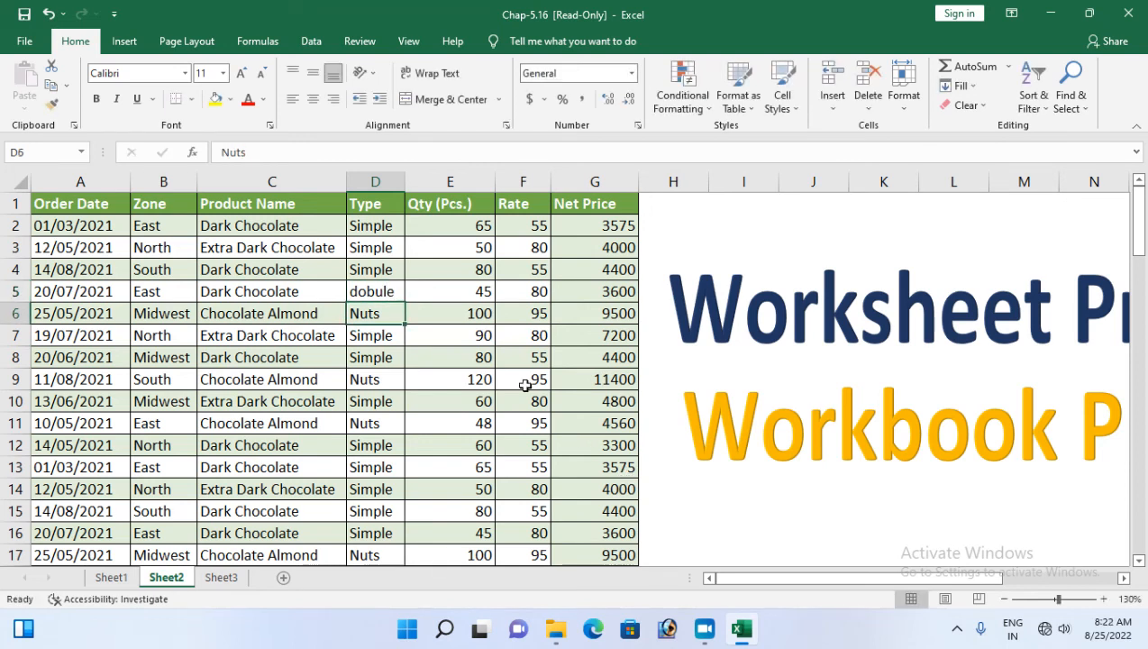
Try saving, dismiss the read-only warning, and leave Save As without saving
{"action": "left_click", "coordinate": [24, 13]}
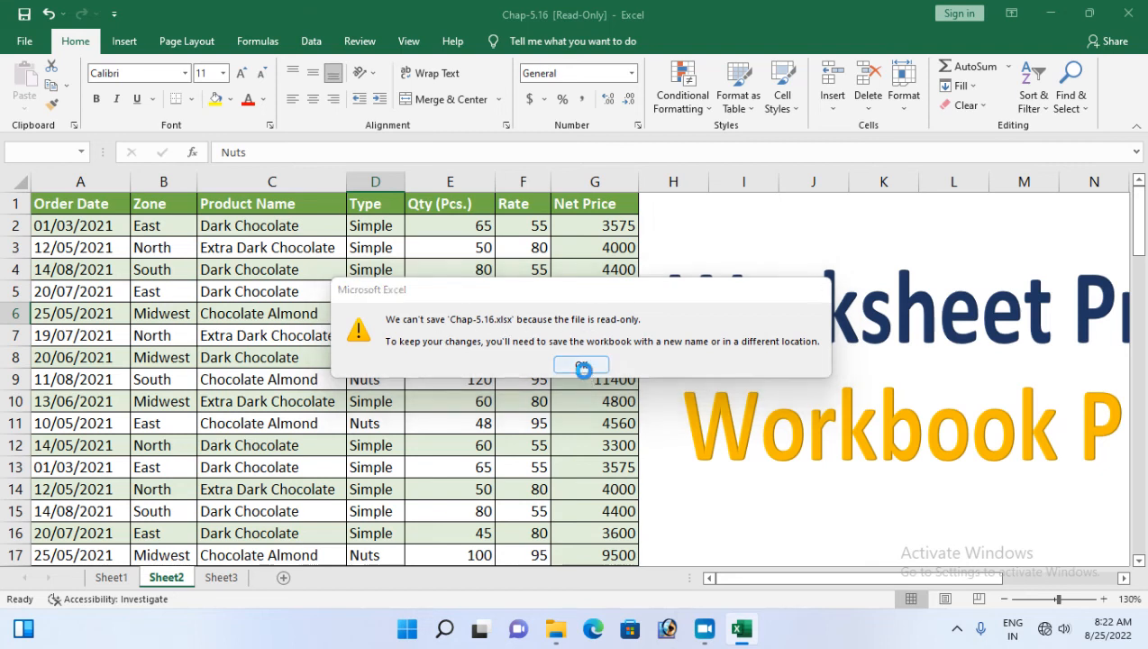
{"action": "left_click", "coordinate": [581, 364]}
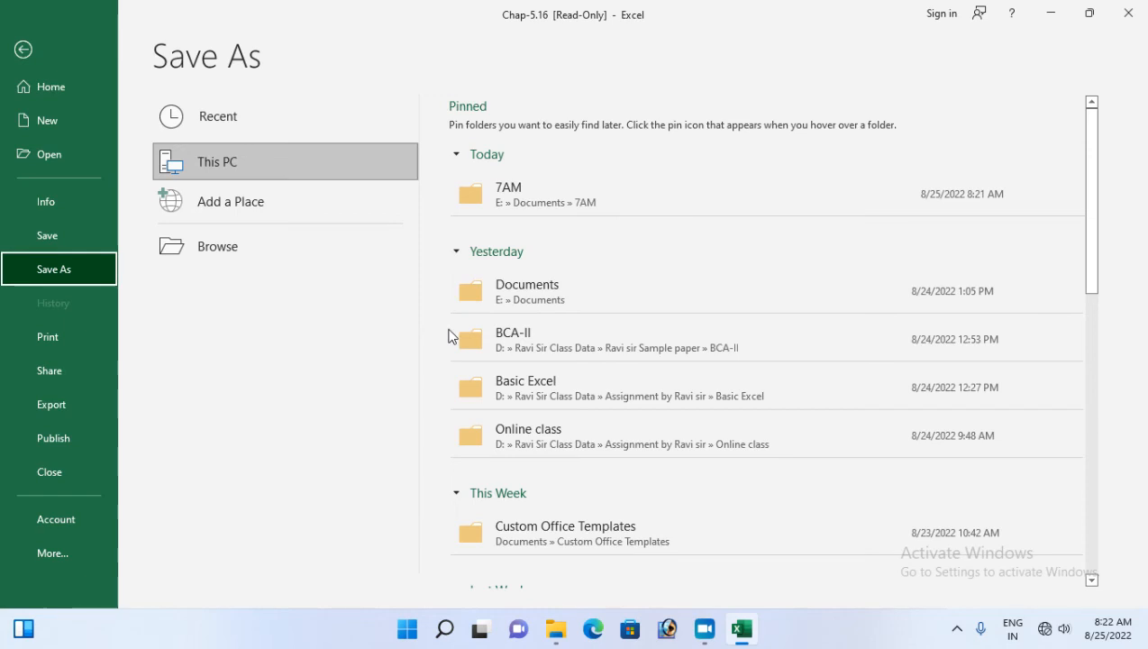
{"action": "key", "text": "Escape"}
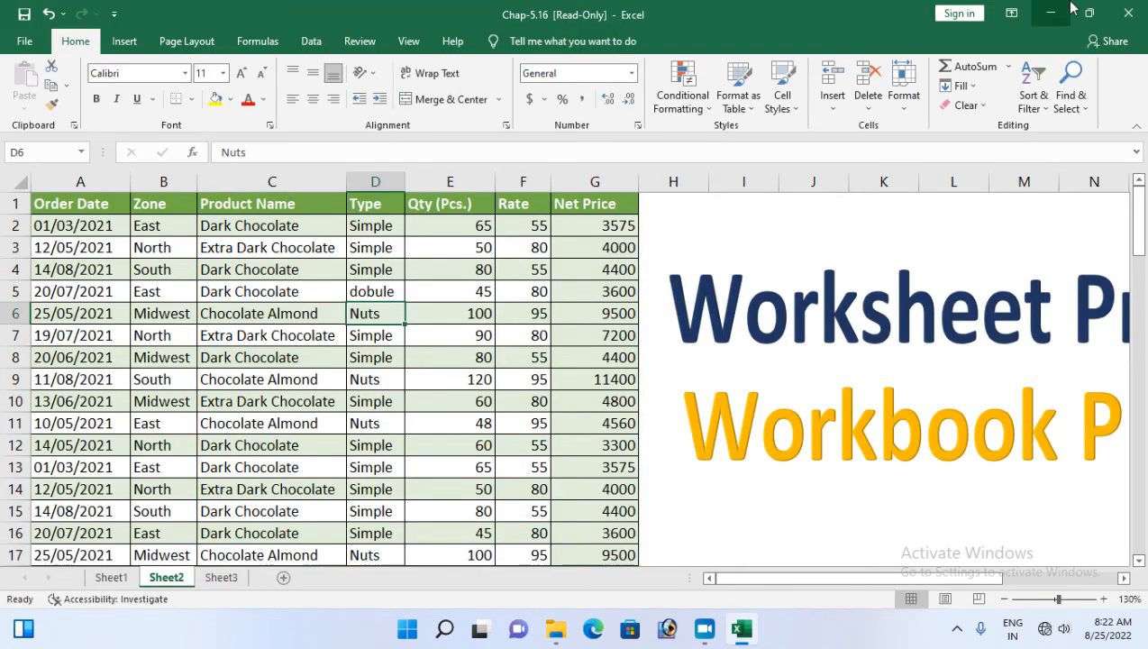
Close Excel, discarding the unsaved D5 edit
{"action": "left_click", "coordinate": [1128, 13]}
{"action": "left_click", "coordinate": [521, 330]}
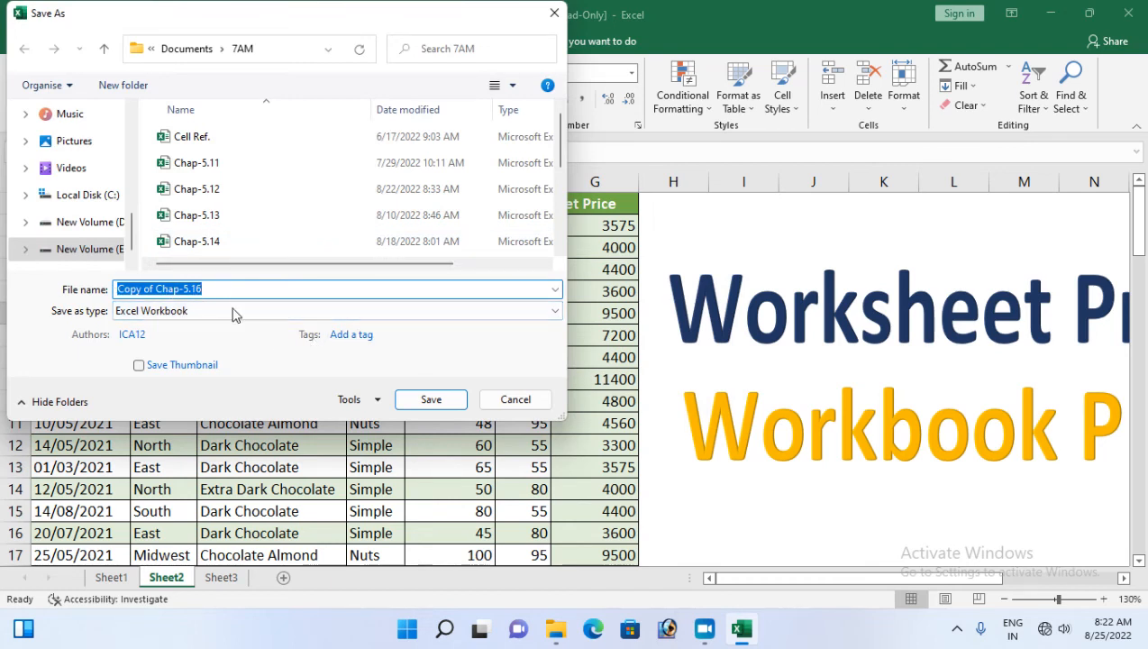
{"action": "left_click", "coordinate": [512, 399]}
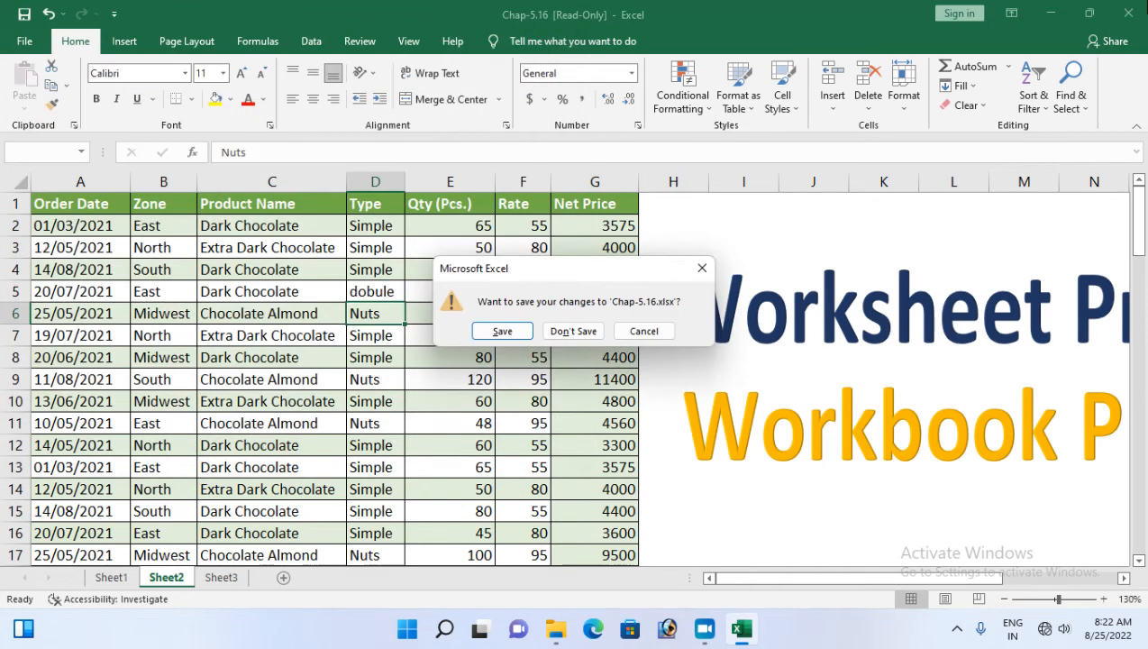
{"action": "left_click", "coordinate": [559, 330]}
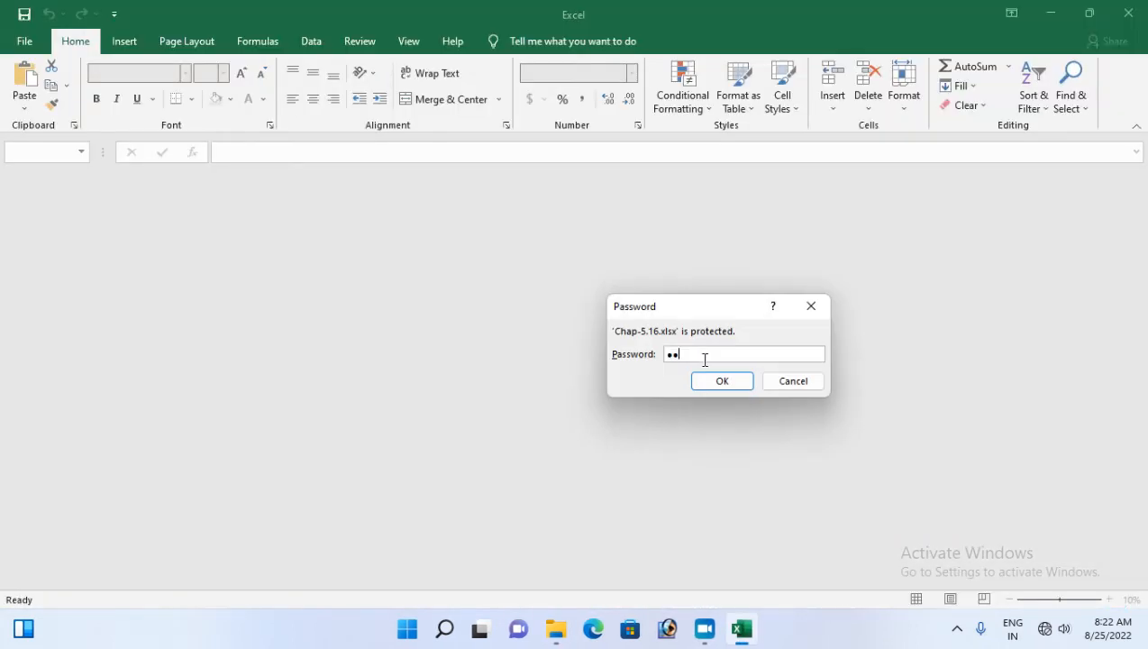
Reopen Chap-5.16 entering both the open and write-access passwords
{"action": "key", "text": "Return"}
{"action": "type", "text": "1"}
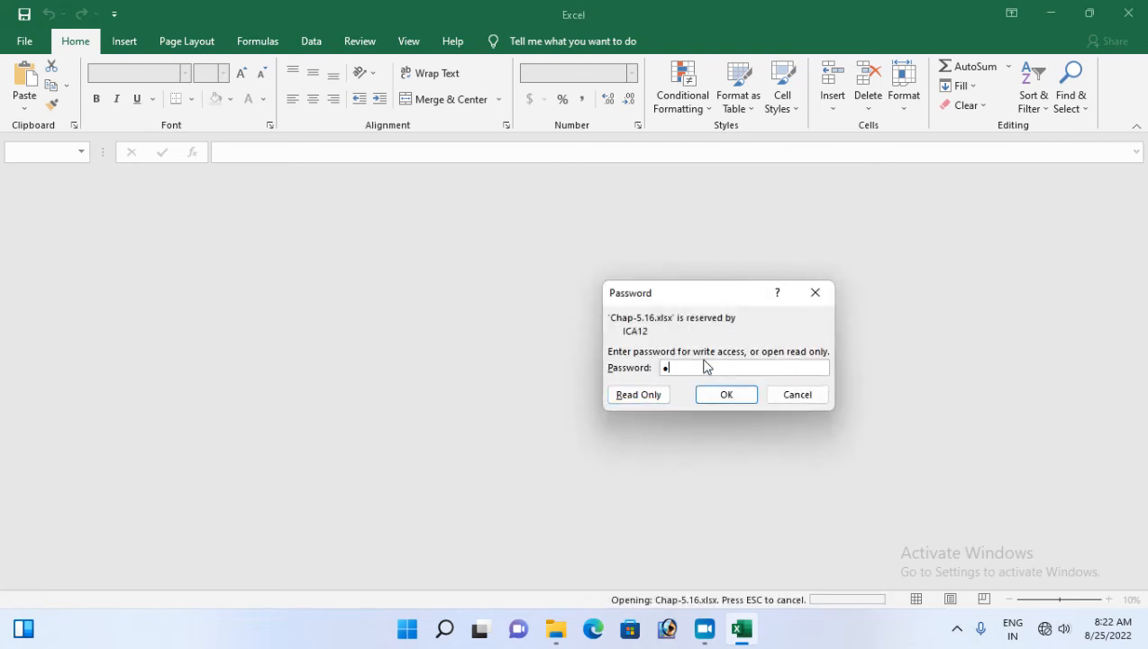
{"action": "type", "text": "234"}
{"action": "key", "text": "Return"}
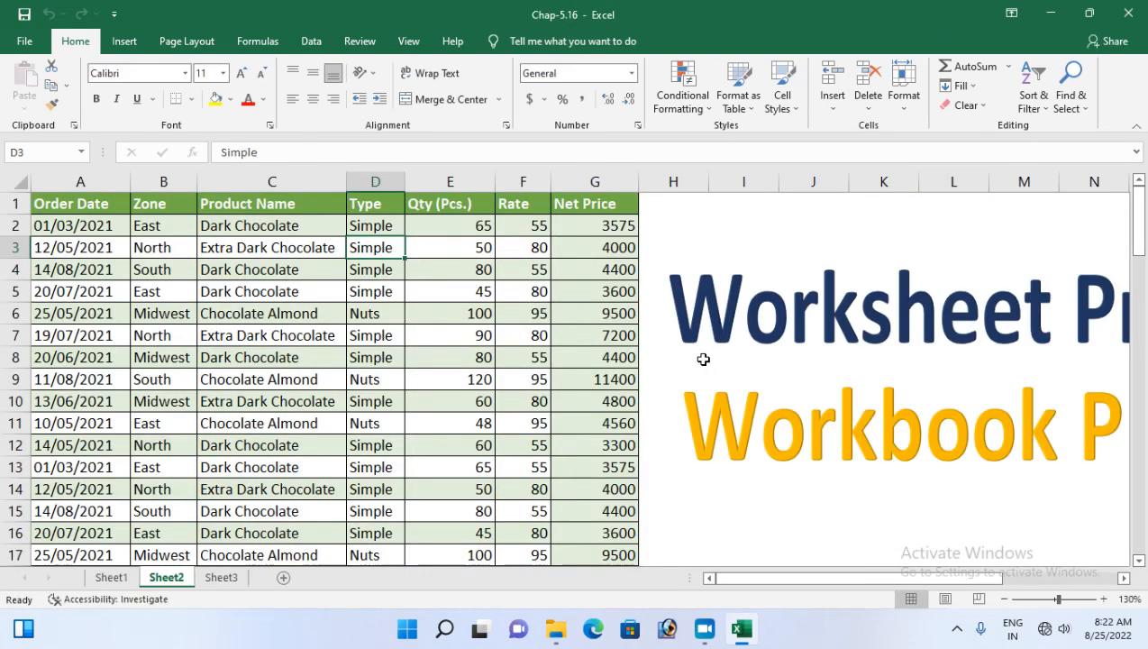
Open Save As in the 7AM folder and select Chap-5.16 as the file to overwrite
{"action": "left_click", "coordinate": [24, 41]}
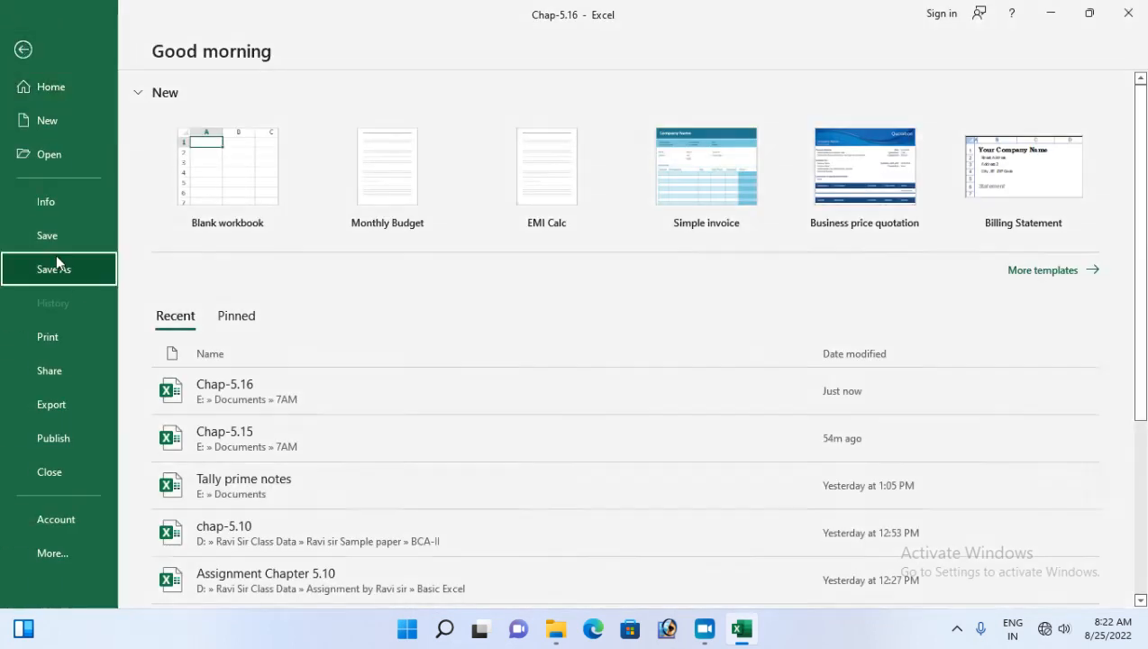
{"action": "left_click", "coordinate": [57, 262]}
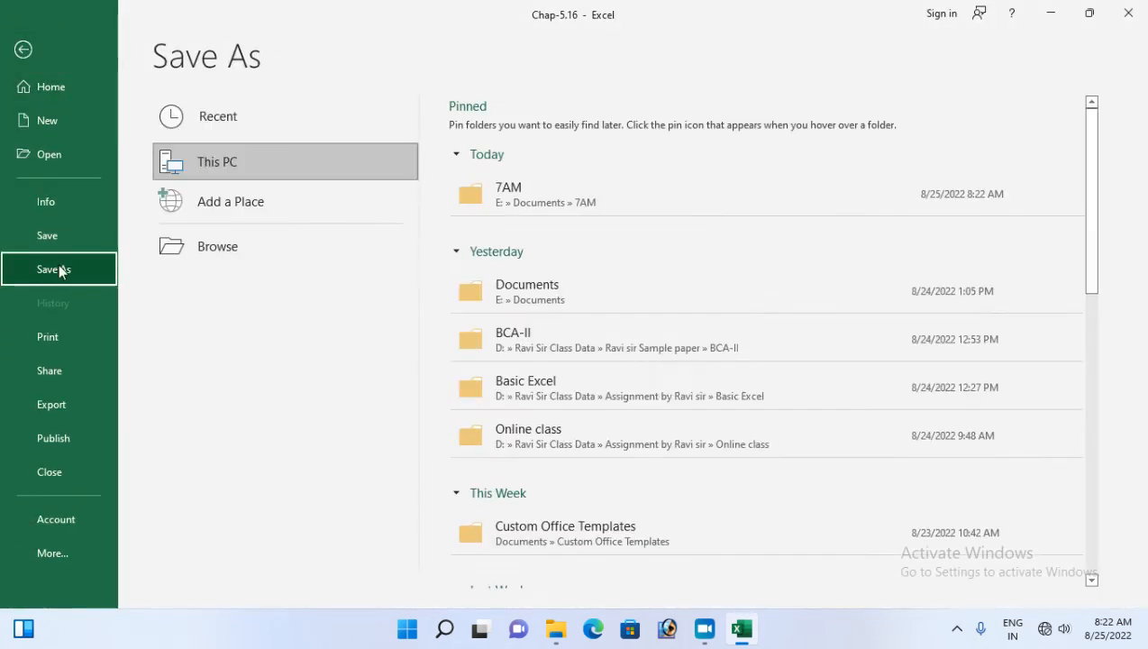
{"action": "left_click", "coordinate": [518, 183]}
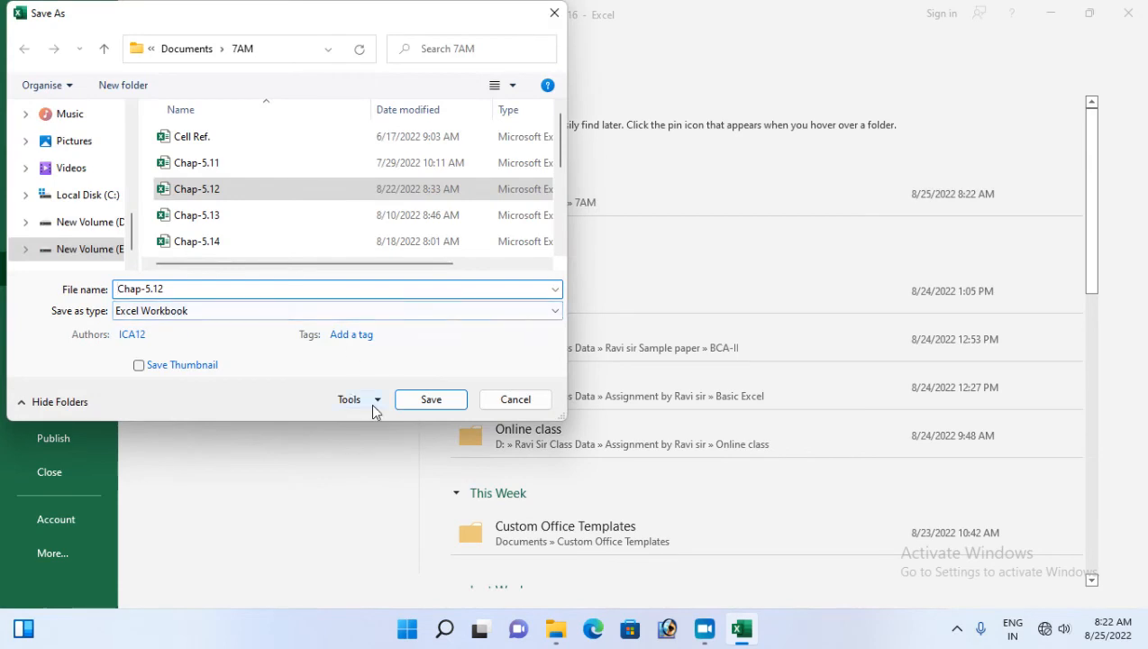
{"action": "left_click", "coordinate": [373, 402]}
{"action": "left_click", "coordinate": [380, 462]}
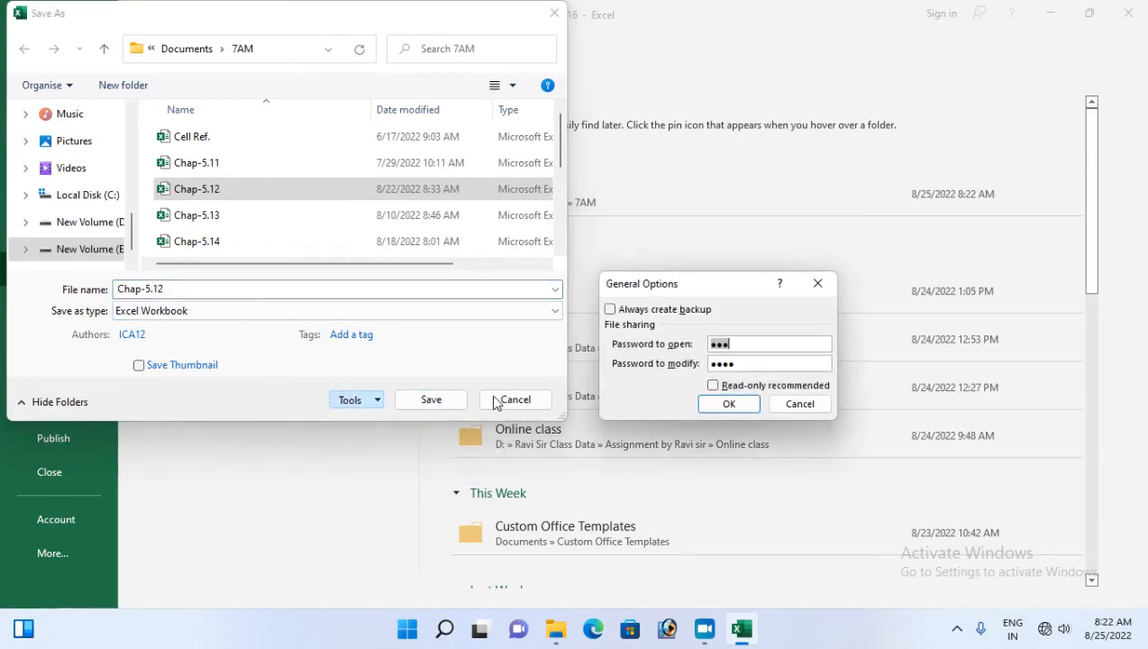
{"action": "left_click", "coordinate": [799, 404]}
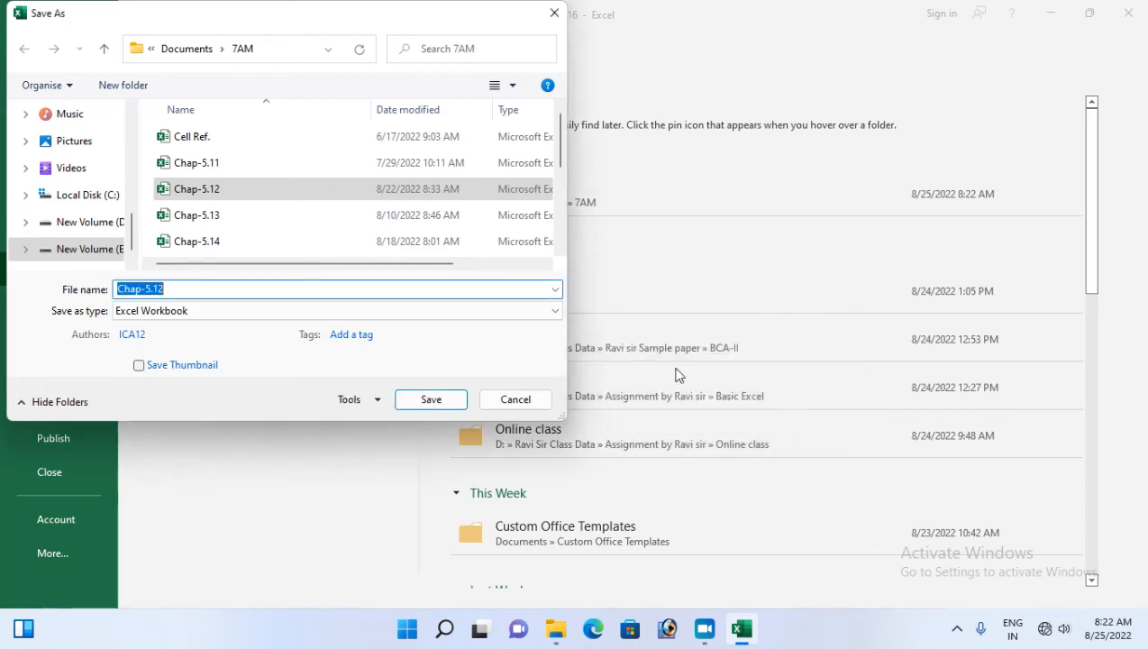
{"action": "scroll", "coordinate": [218, 230], "scroll_direction": "down", "scroll_amount": 1}
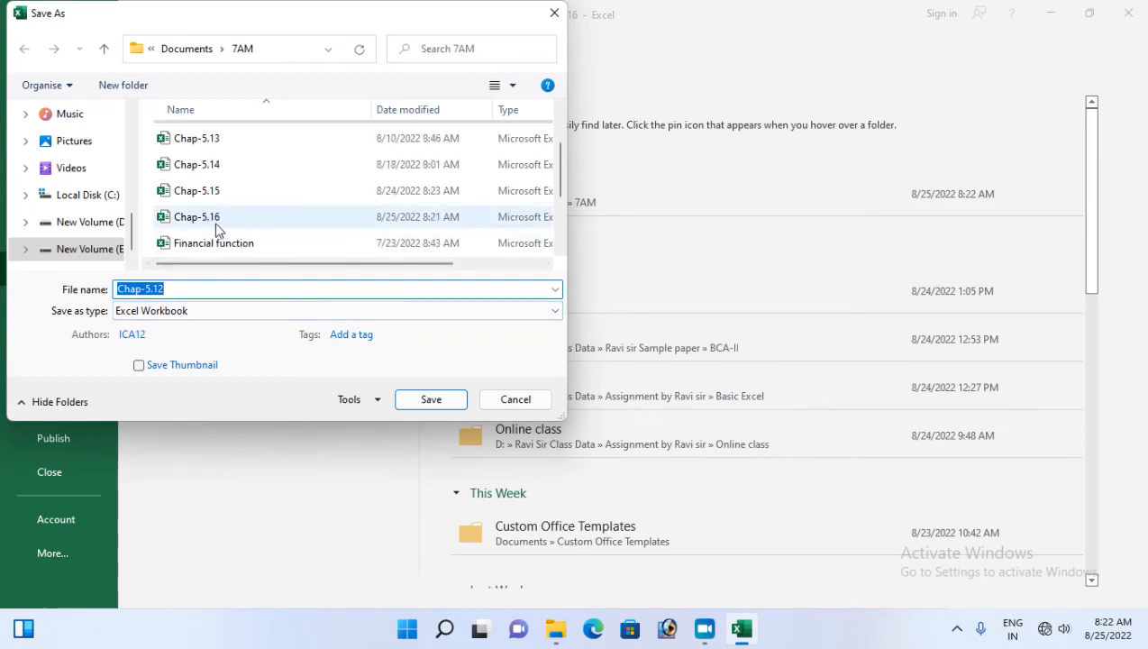
{"action": "left_click", "coordinate": [208, 219]}
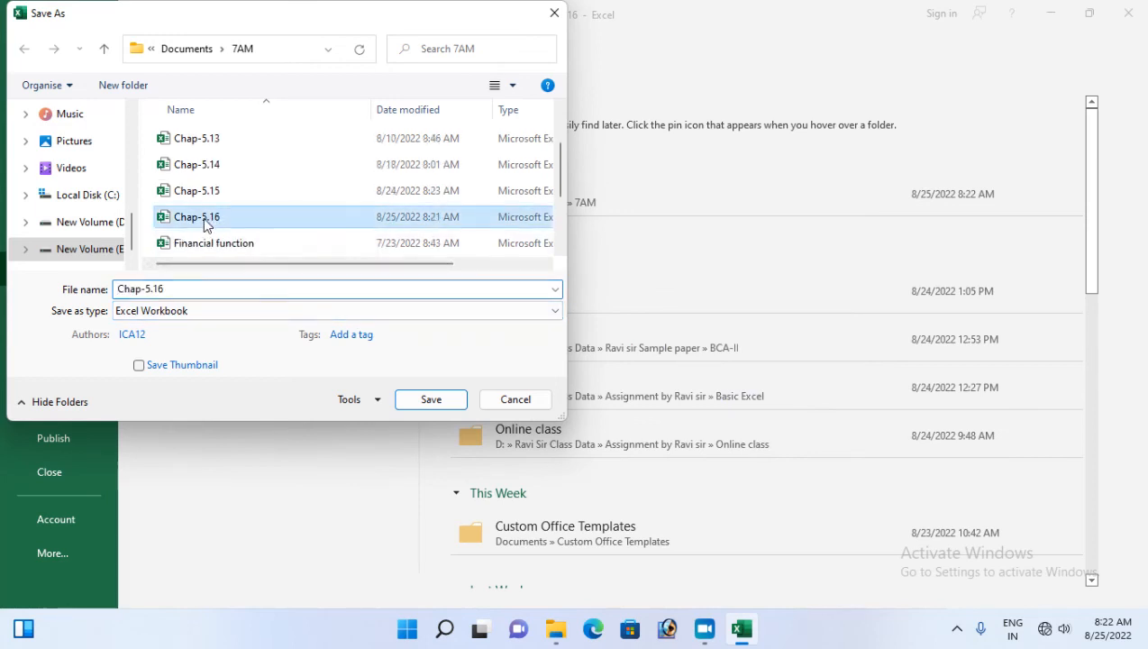
Clear the password to open, save over Chap-5.16, then close Excel and reopen it
{"action": "left_click", "coordinate": [379, 402]}
{"action": "left_click", "coordinate": [401, 459]}
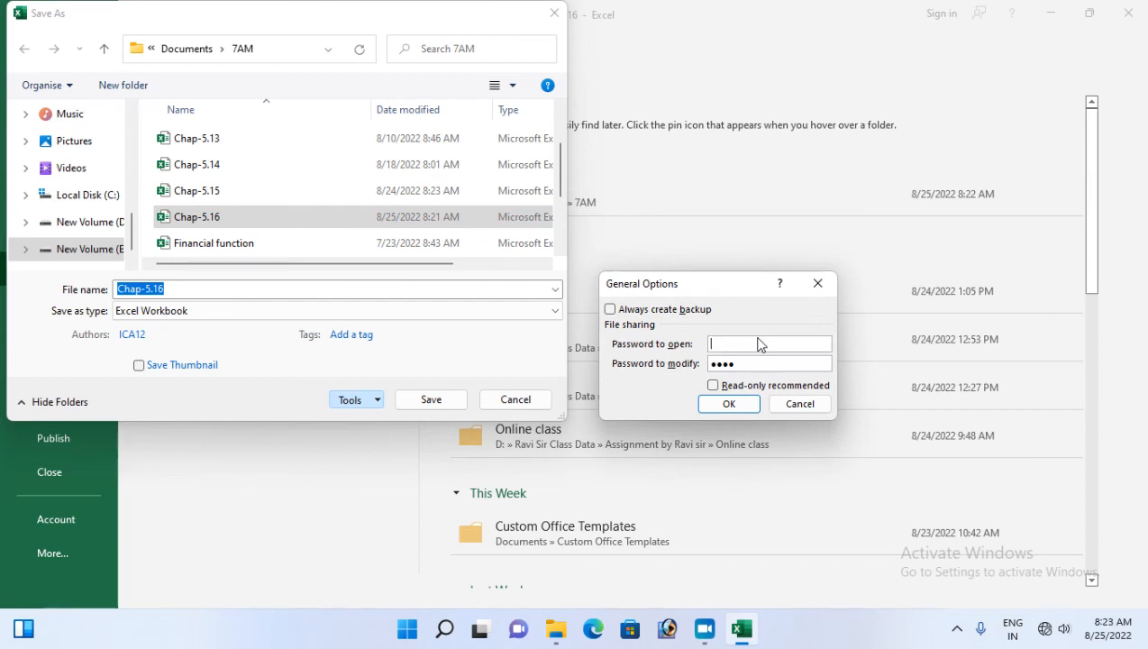
{"action": "left_click", "coordinate": [732, 405]}
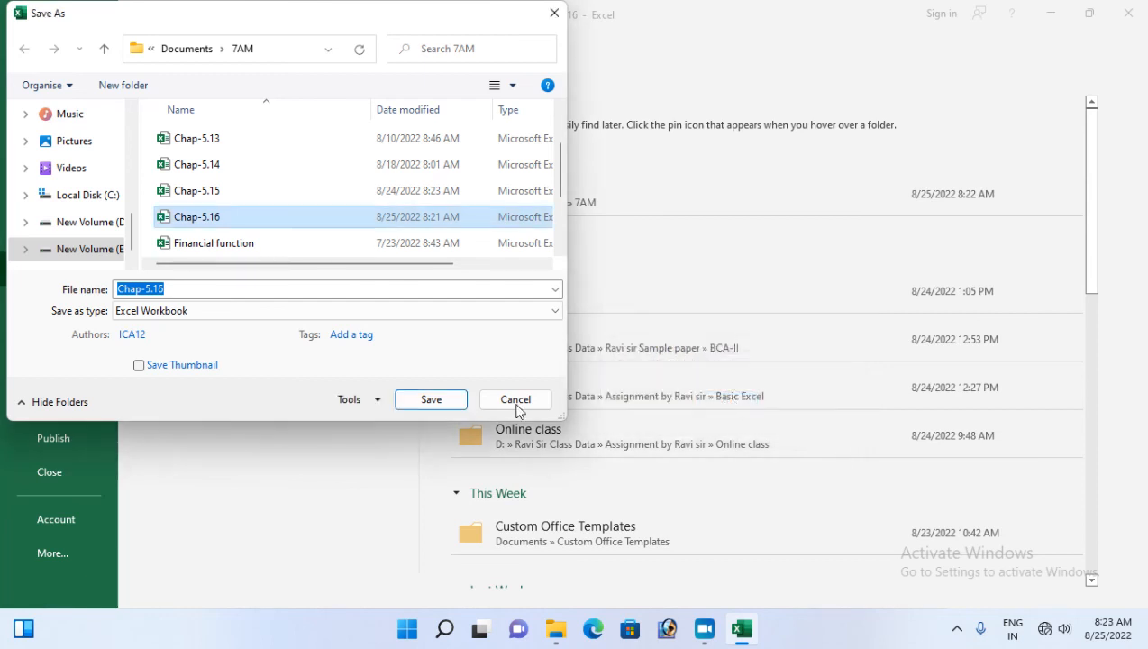
{"action": "left_click", "coordinate": [435, 402]}
{"action": "left_click", "coordinate": [613, 314]}
{"action": "left_click", "coordinate": [1141, 3]}
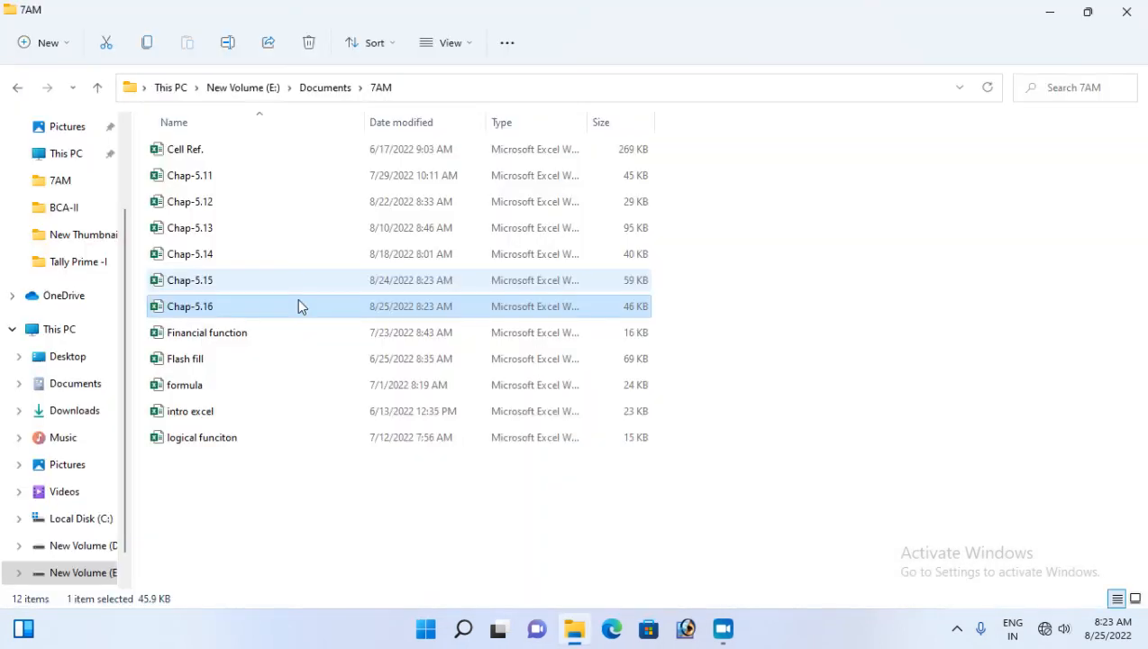
{"action": "double_click", "coordinate": [200, 307]}
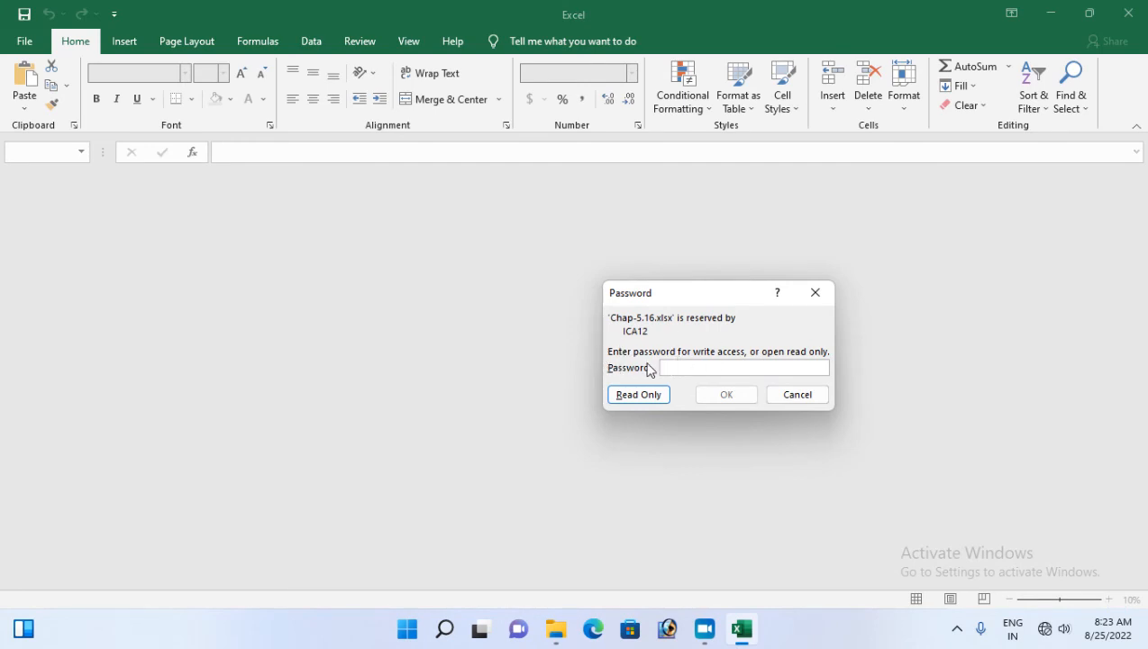
Open Chap-5.16 as read-only without a password and show the File backstage page
{"action": "left_click", "coordinate": [641, 395]}
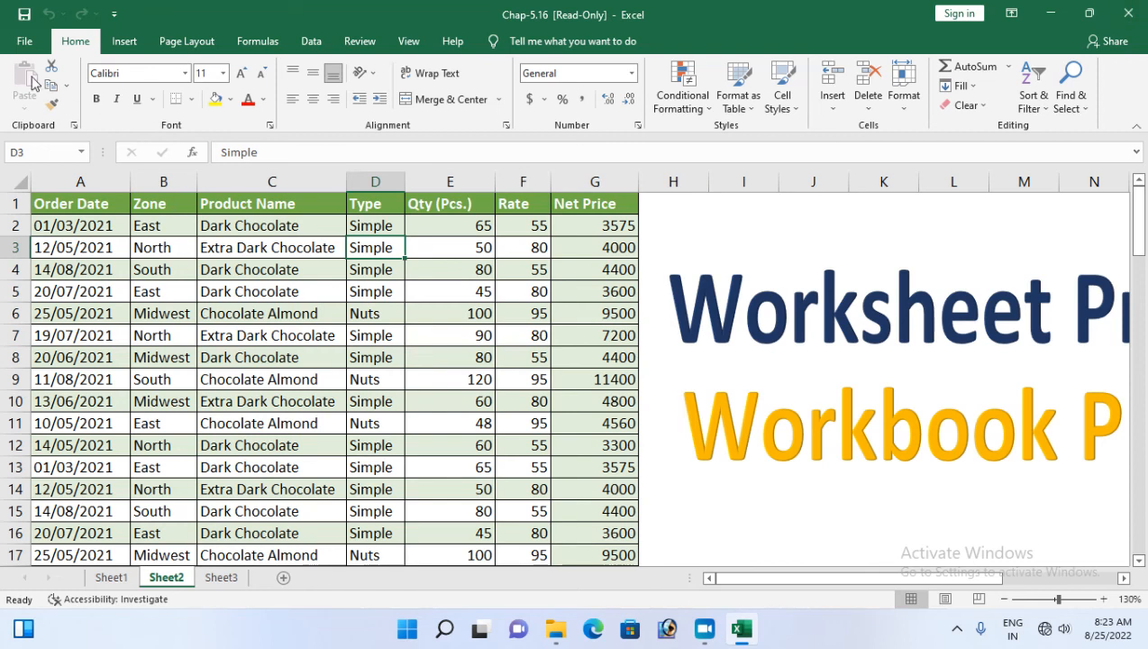
{"action": "left_click", "coordinate": [26, 42]}
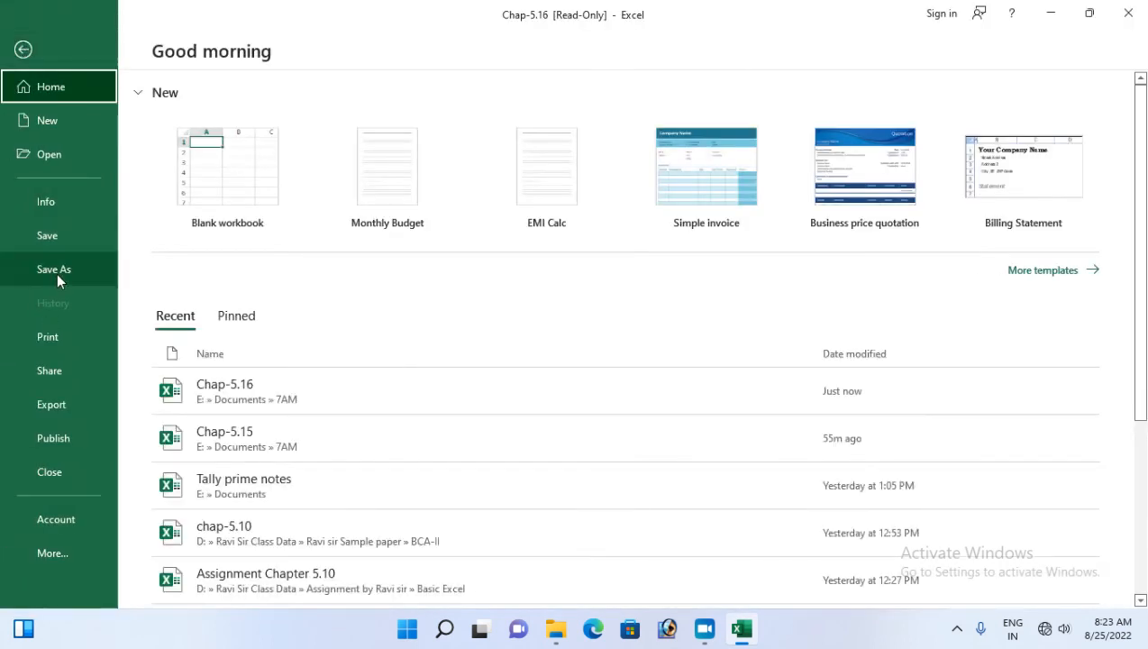
In Save As, select Chap-5.16 and close General Options without changes
{"action": "left_click", "coordinate": [57, 273]}
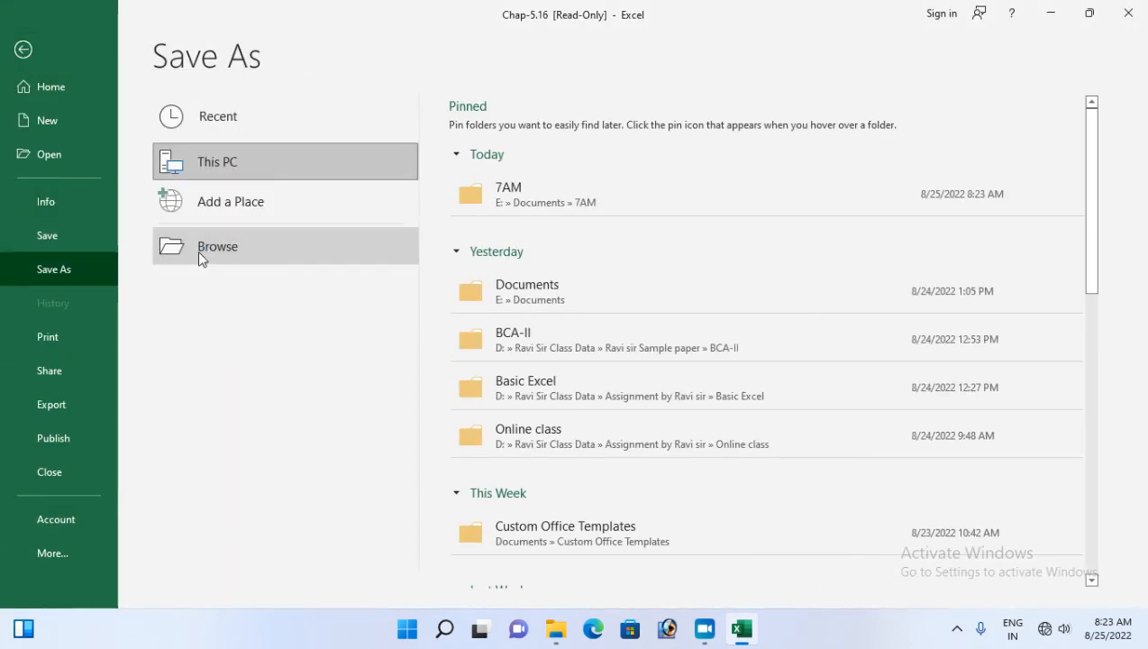
{"action": "left_click", "coordinate": [199, 258]}
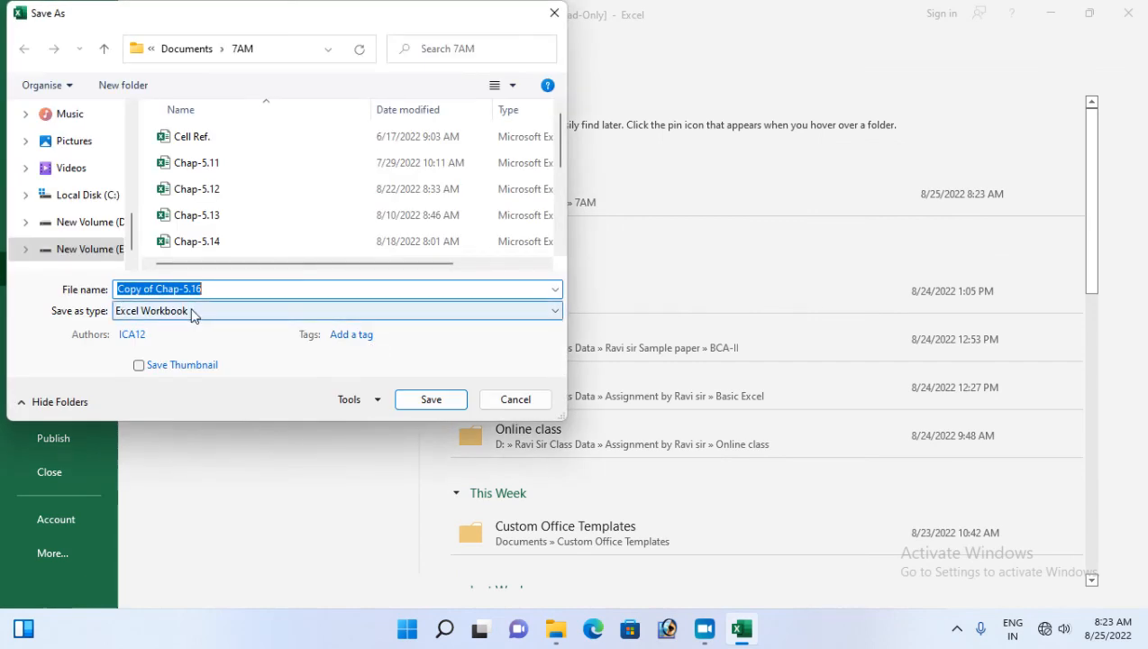
{"action": "scroll", "coordinate": [218, 238], "scroll_direction": "down", "scroll_amount": 2}
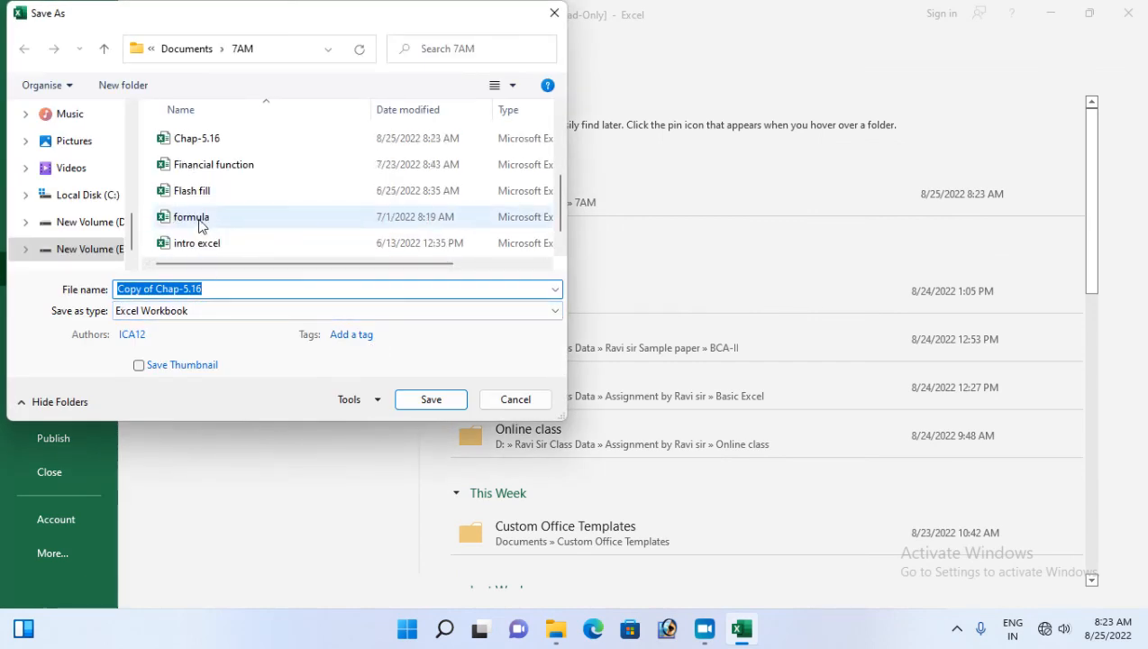
{"action": "left_click", "coordinate": [204, 142]}
{"action": "left_click", "coordinate": [373, 402]}
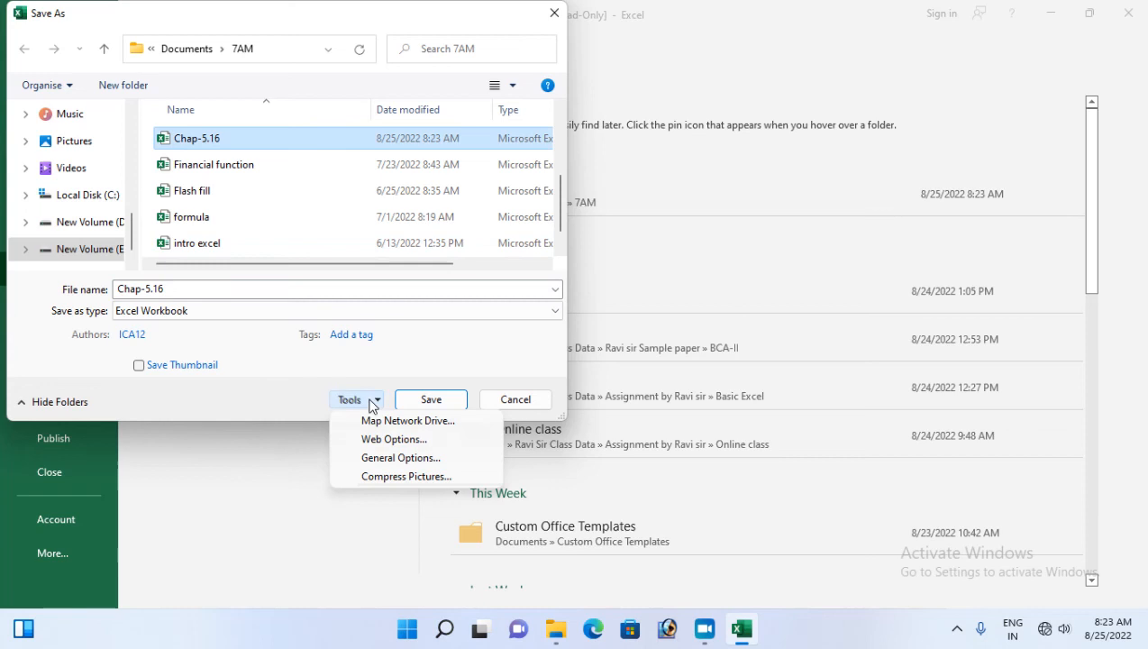
{"action": "left_click", "coordinate": [381, 460]}
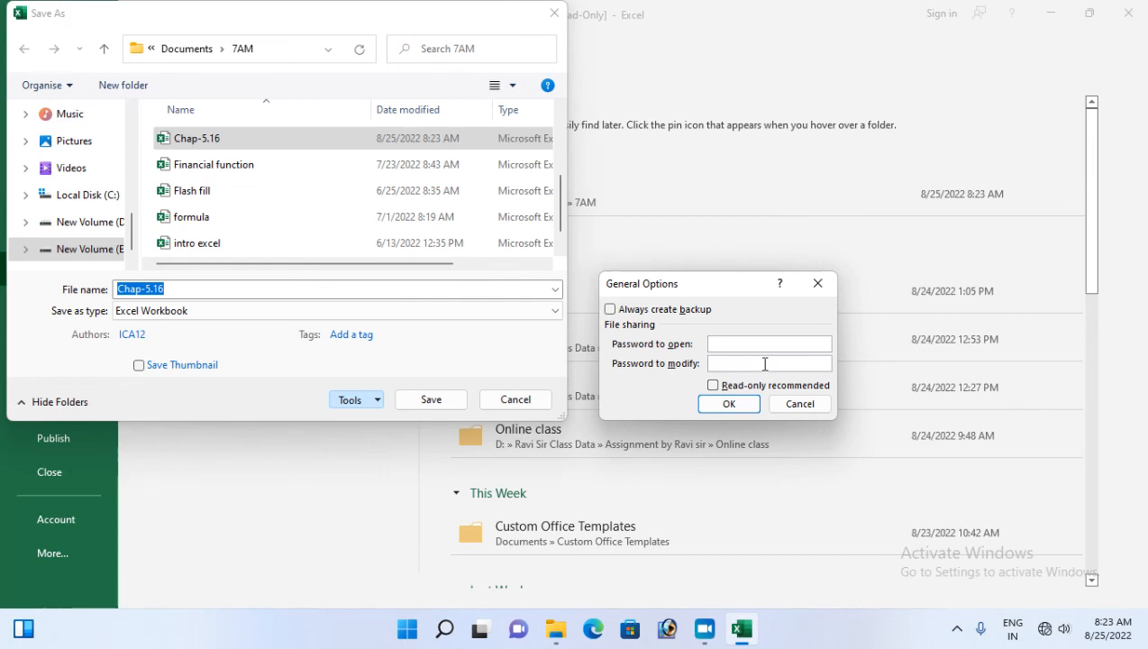
{"action": "left_click", "coordinate": [798, 402]}
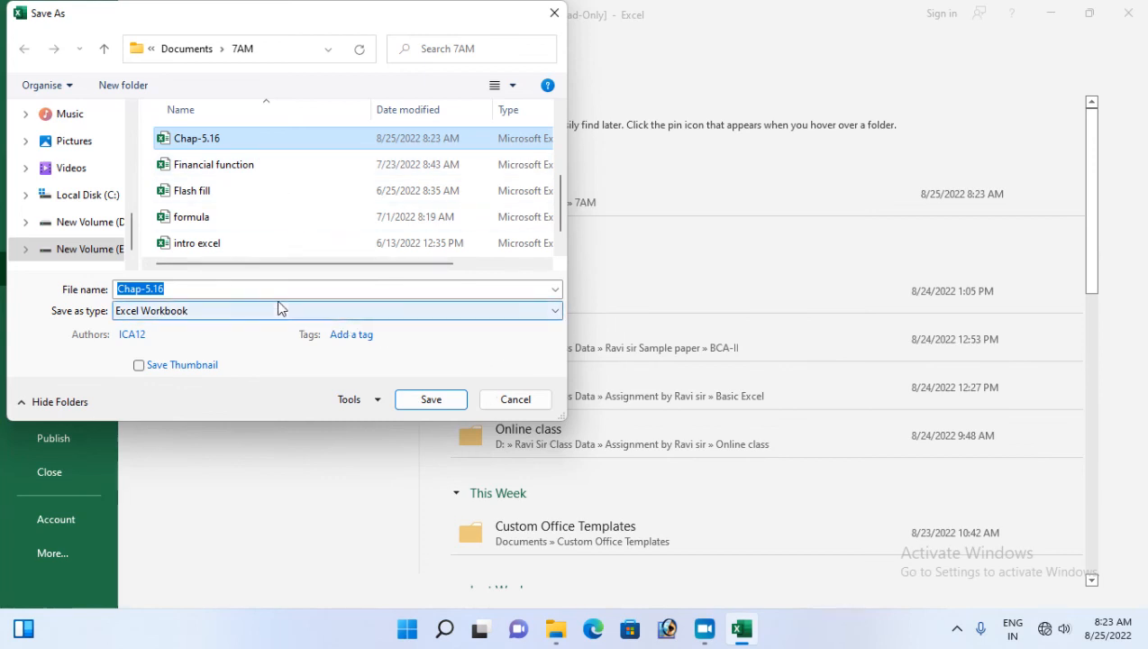
Try replacing Chap-5.16 and dismiss the read-only 'Cannot save as that name' error
{"action": "left_click", "coordinate": [377, 400]}
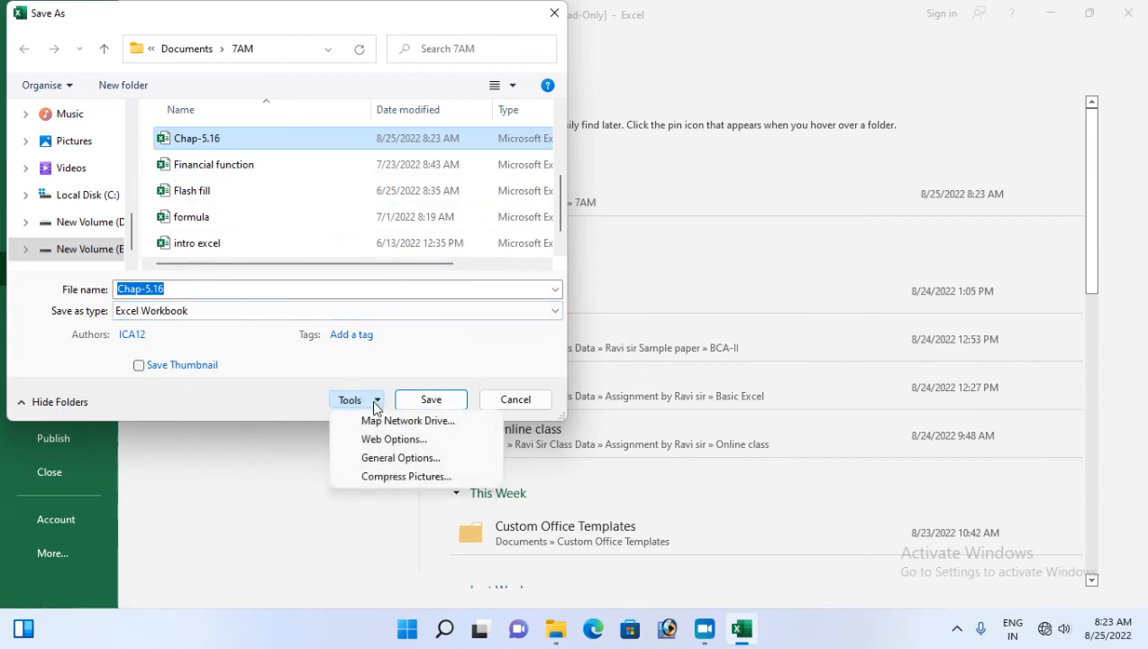
{"action": "left_click", "coordinate": [442, 403]}
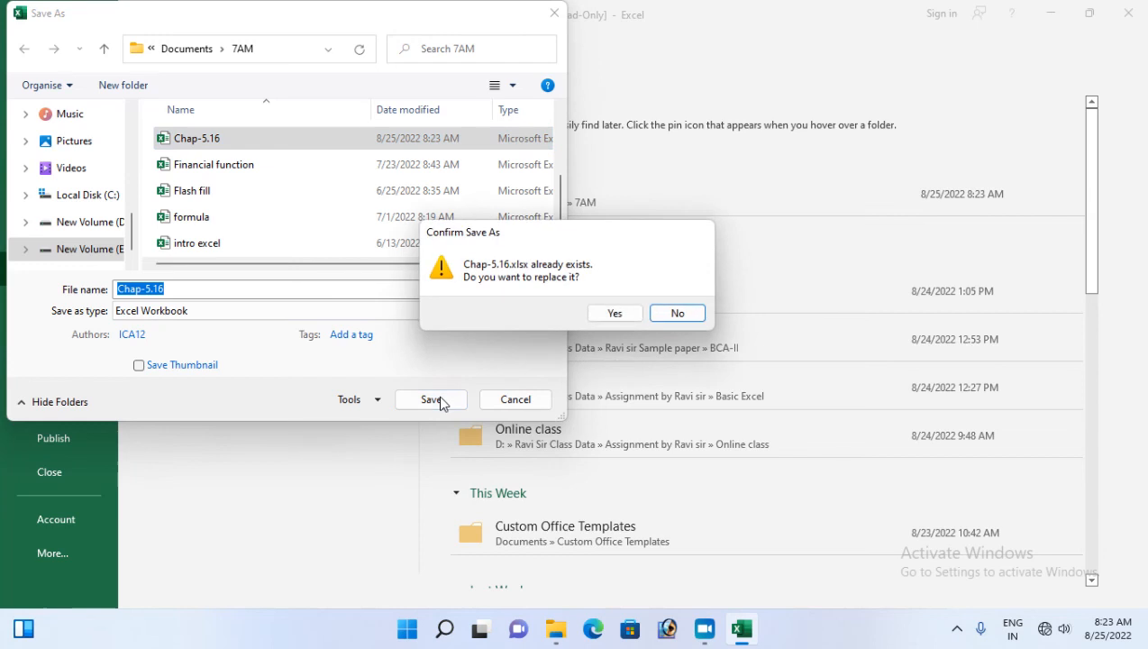
{"action": "left_click", "coordinate": [617, 314]}
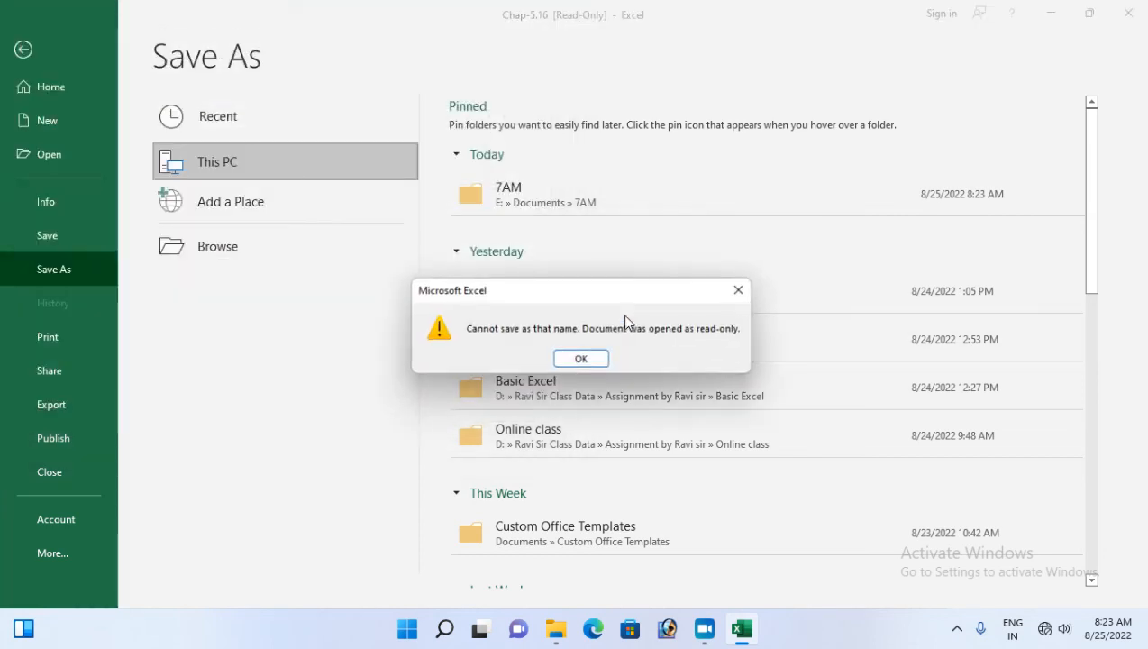
{"action": "left_click", "coordinate": [580, 360]}
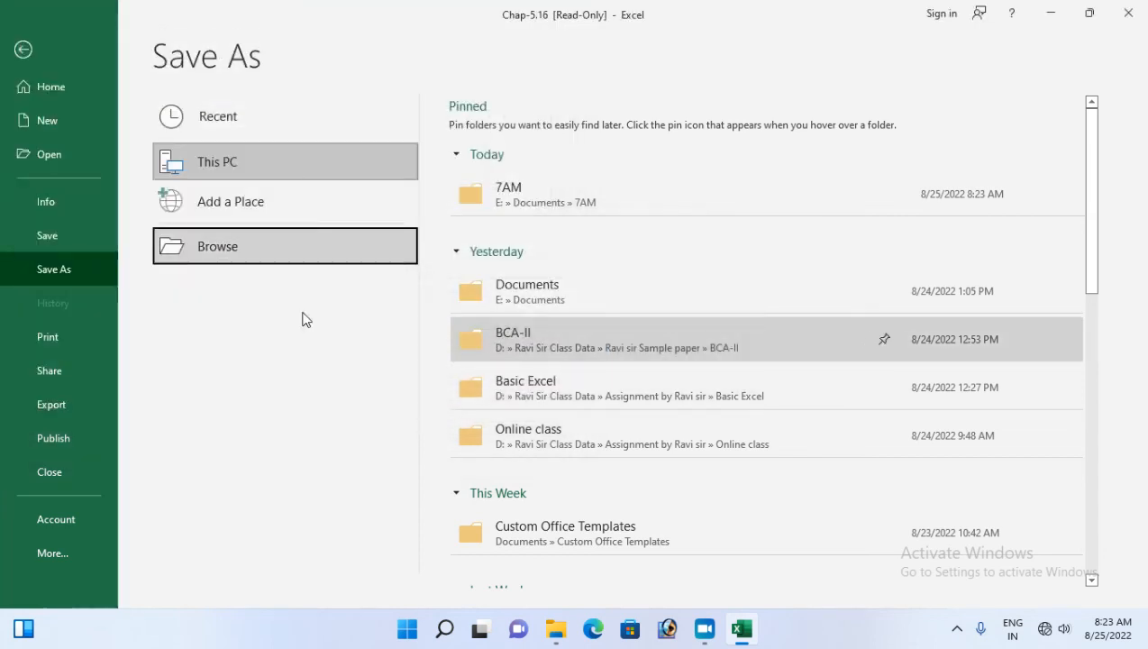
Try saving over Chap-5.16 in 7AM with a new open password; dismiss the read-only error
{"action": "left_click", "coordinate": [497, 194]}
{"action": "scroll", "coordinate": [232, 231], "scroll_direction": "down", "scroll_amount": 1}
{"action": "scroll", "coordinate": [233, 231], "scroll_direction": "down", "scroll_amount": 1}
{"action": "left_click", "coordinate": [194, 144]}
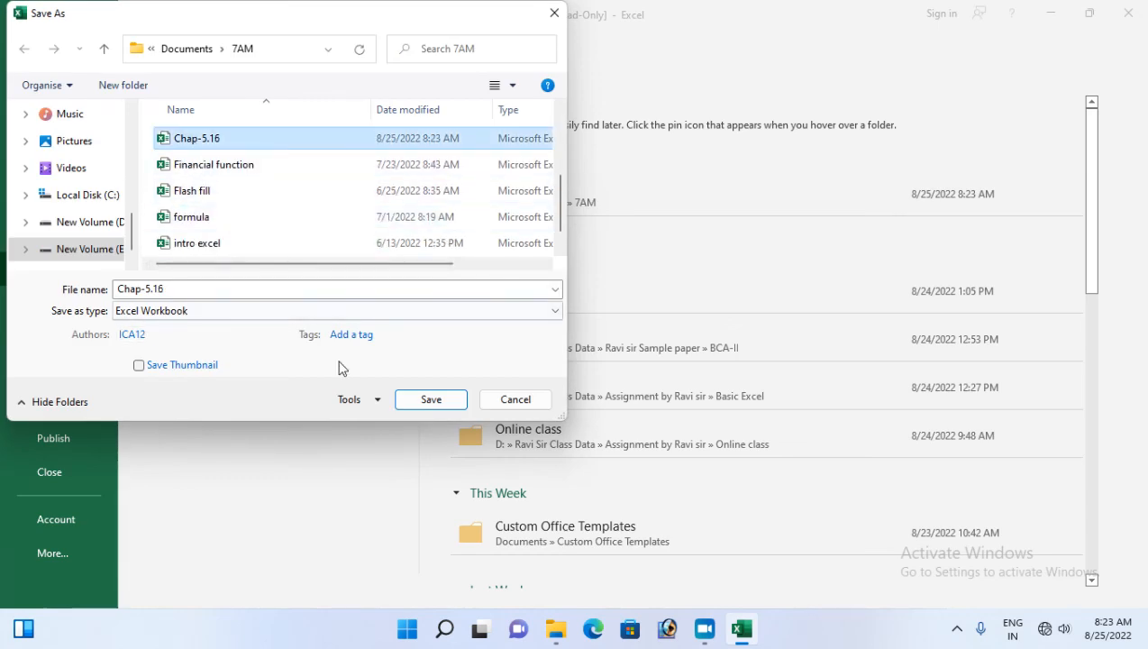
{"action": "left_click", "coordinate": [371, 401]}
{"action": "left_click", "coordinate": [384, 459]}
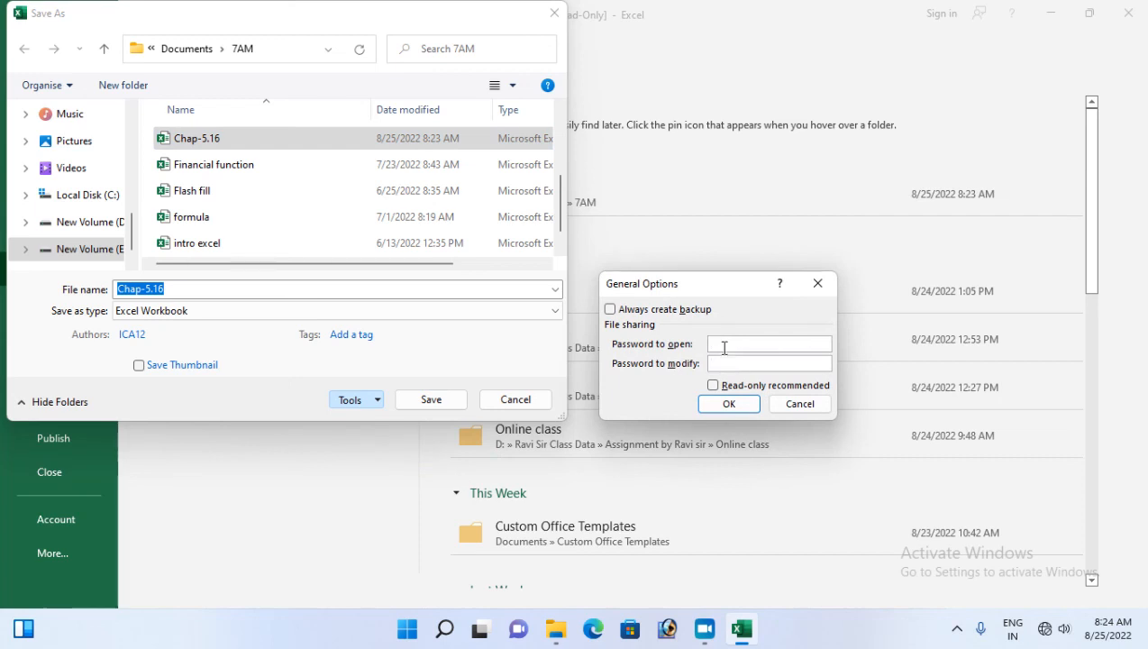
{"action": "left_click", "coordinate": [729, 405]}
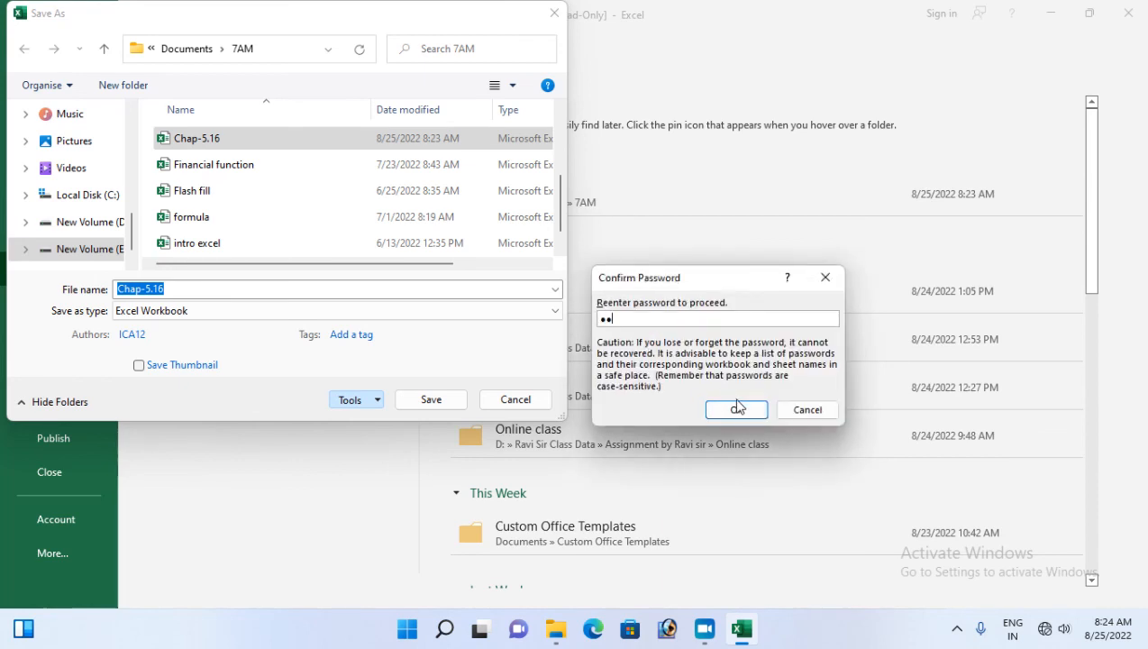
{"action": "left_click", "coordinate": [737, 408]}
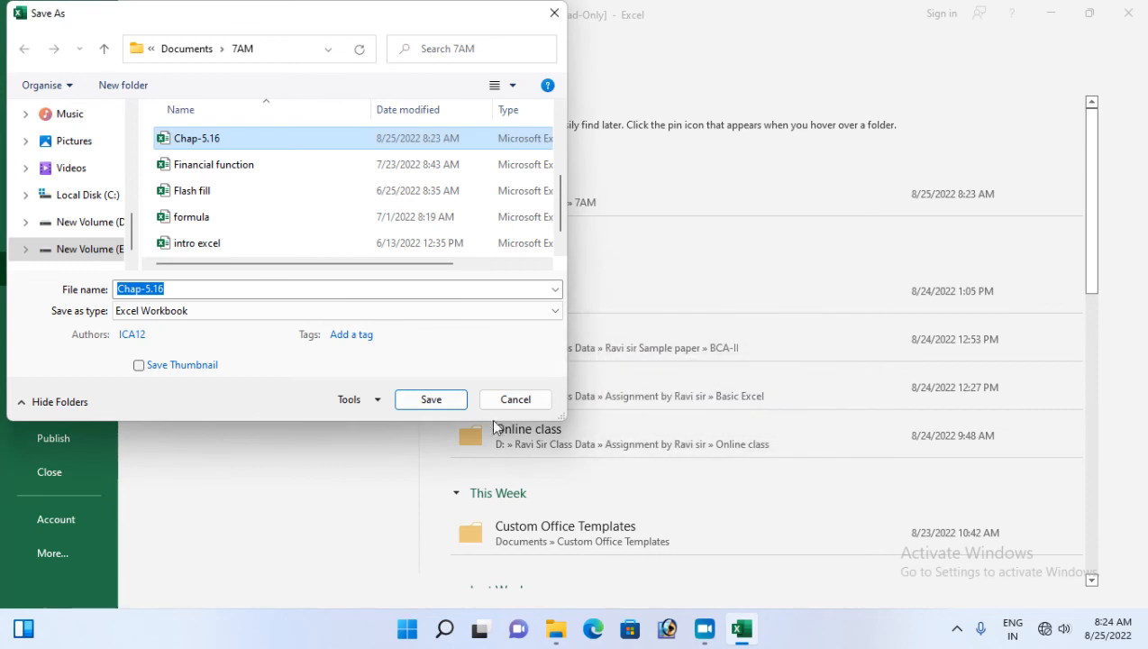
{"action": "left_click", "coordinate": [432, 408]}
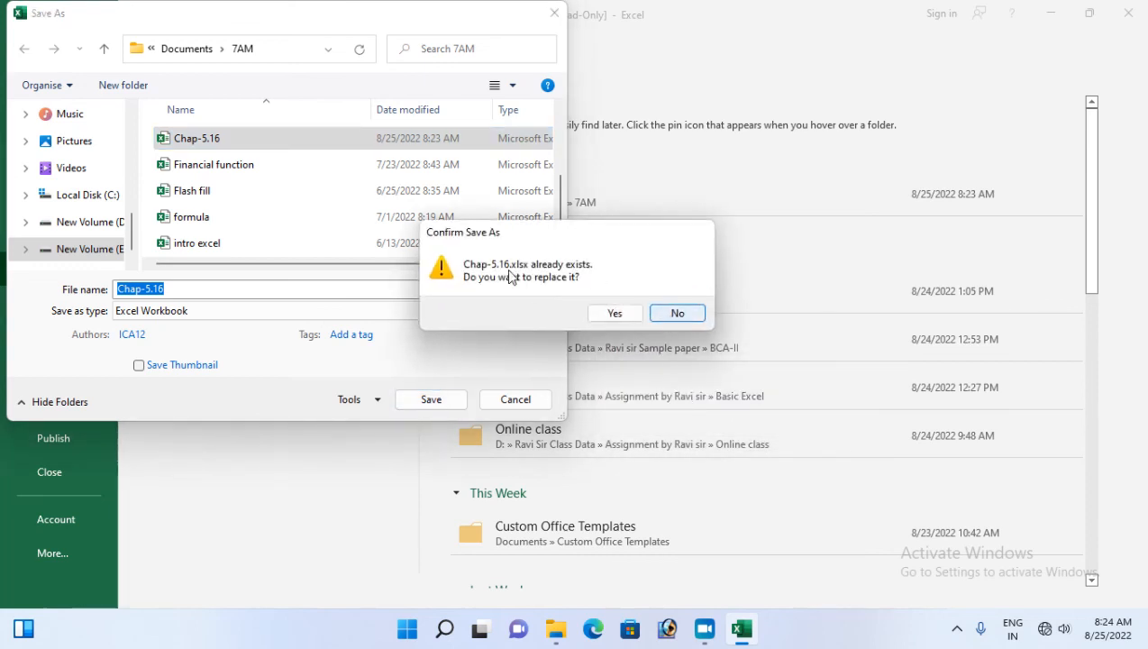
{"action": "left_click", "coordinate": [591, 313]}
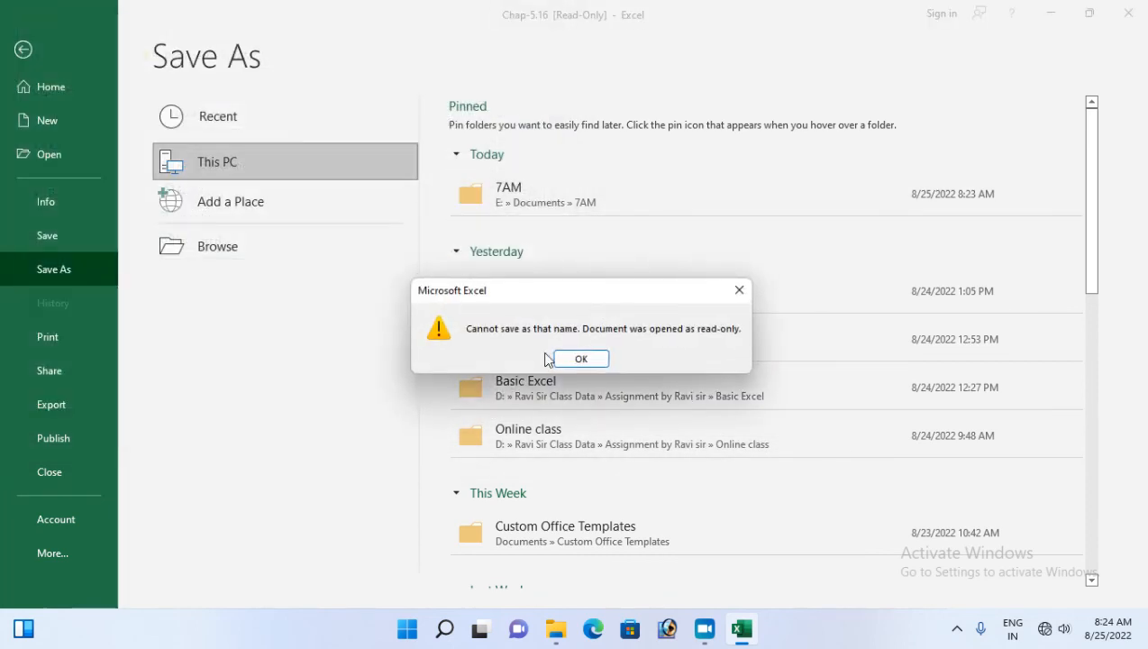
{"action": "left_click", "coordinate": [566, 359]}
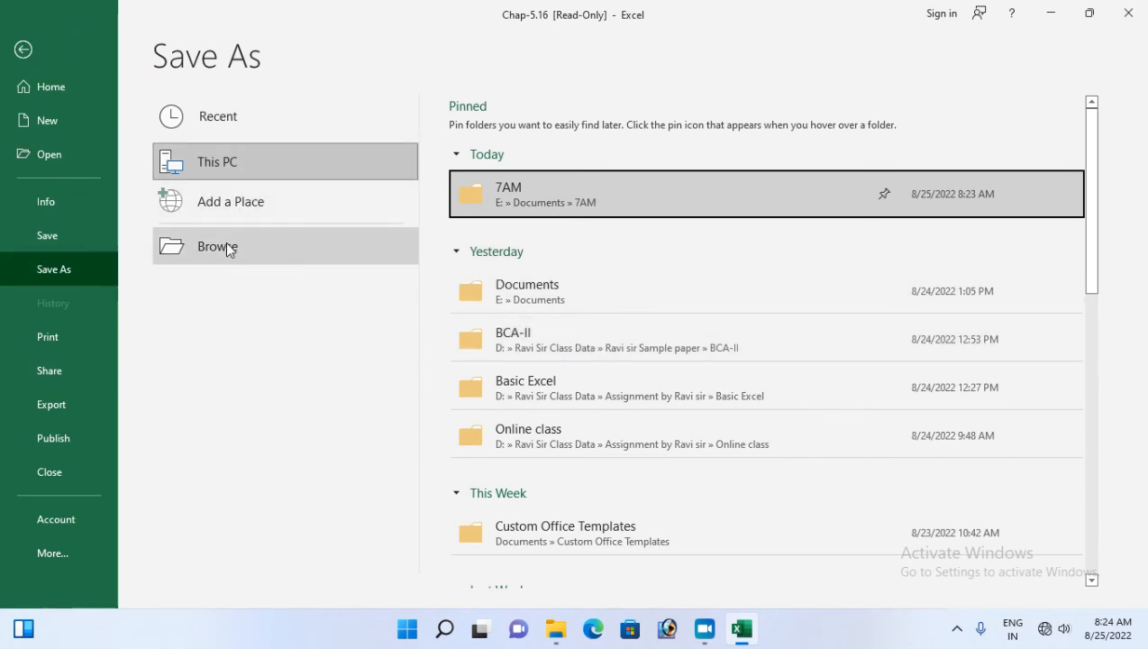
Retry saving over Chap-5.16 in 7AM, cancel the save, and close Excel
{"action": "left_click", "coordinate": [507, 194]}
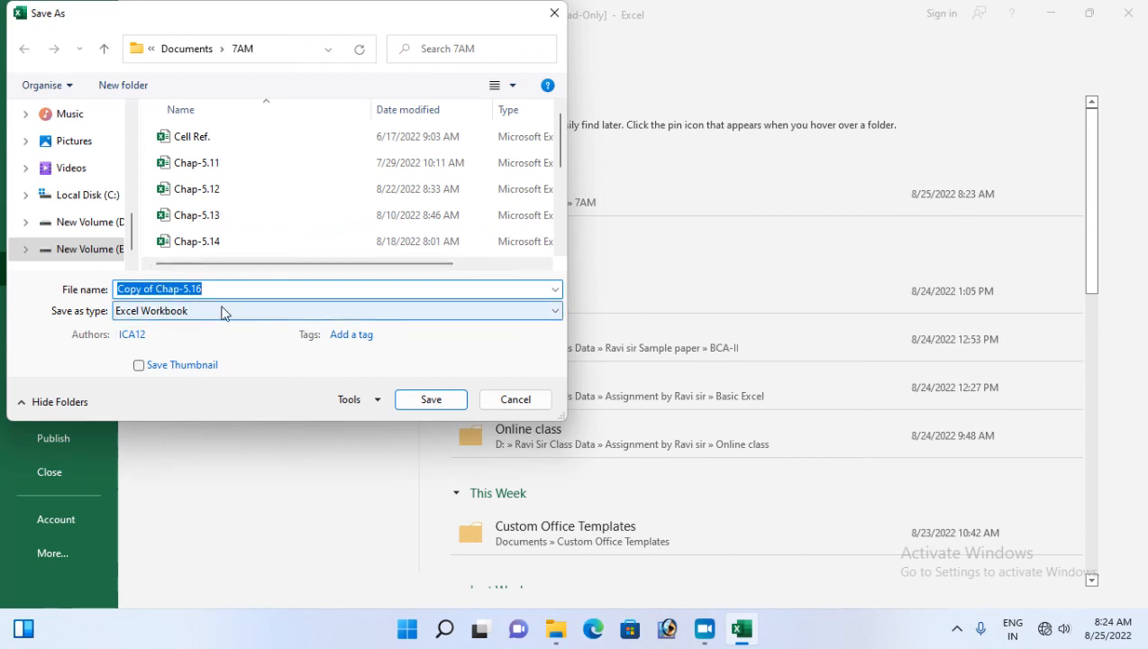
{"action": "scroll", "coordinate": [231, 225], "scroll_direction": "down", "scroll_amount": 1}
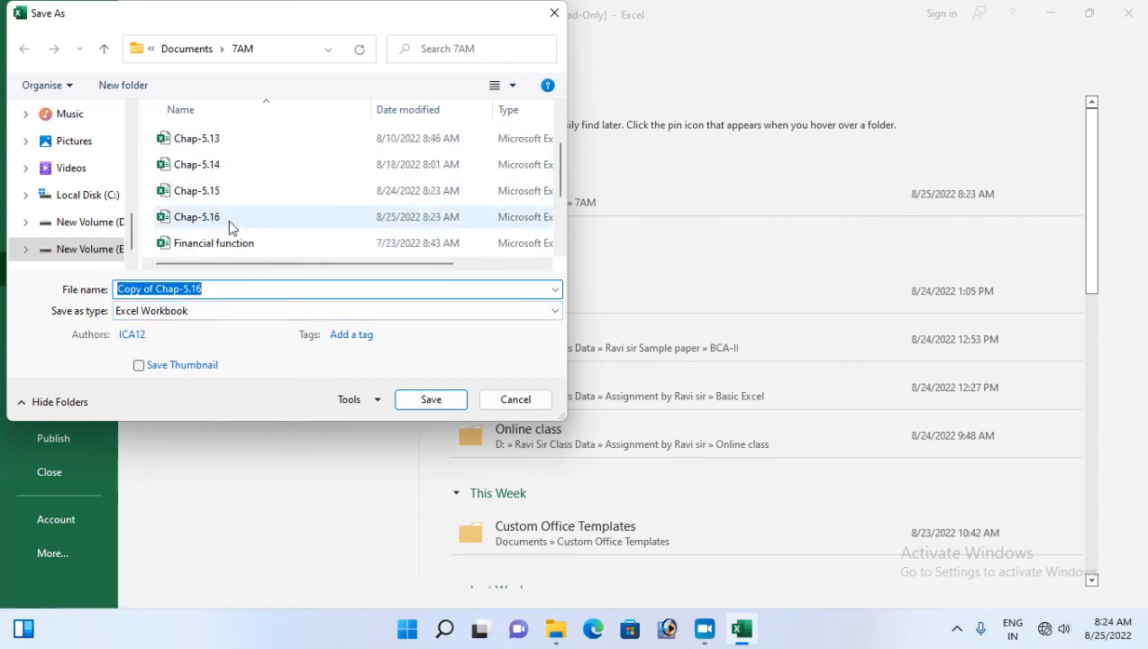
{"action": "left_click", "coordinate": [233, 223]}
{"action": "left_click", "coordinate": [450, 402]}
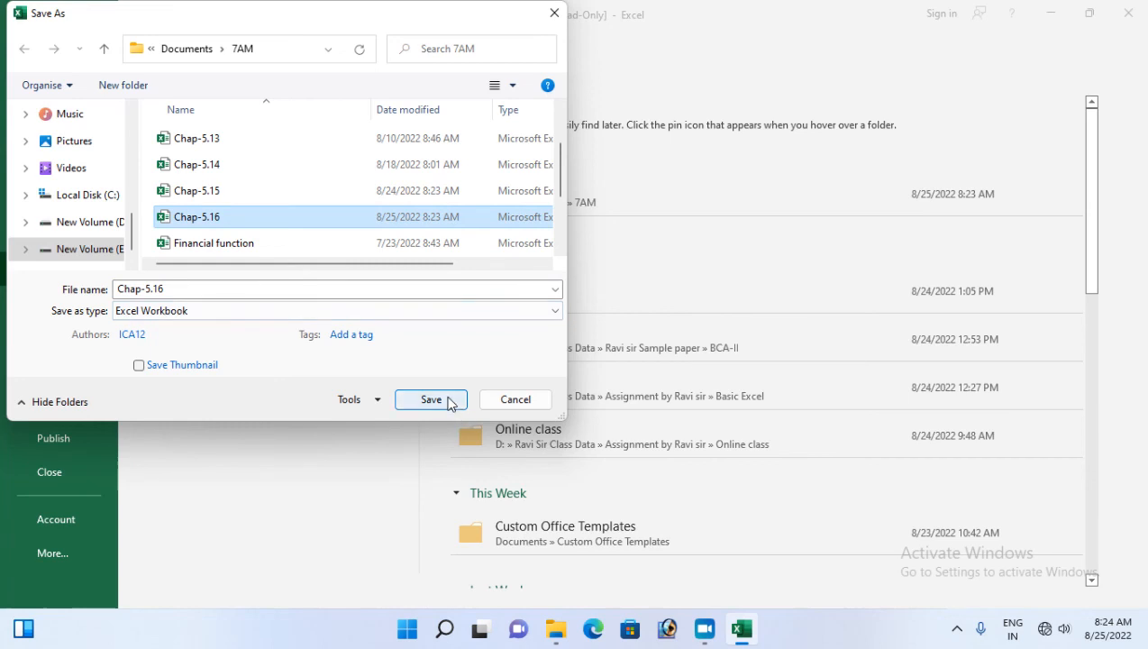
{"action": "left_click", "coordinate": [515, 401]}
{"action": "left_click", "coordinate": [1128, 13]}
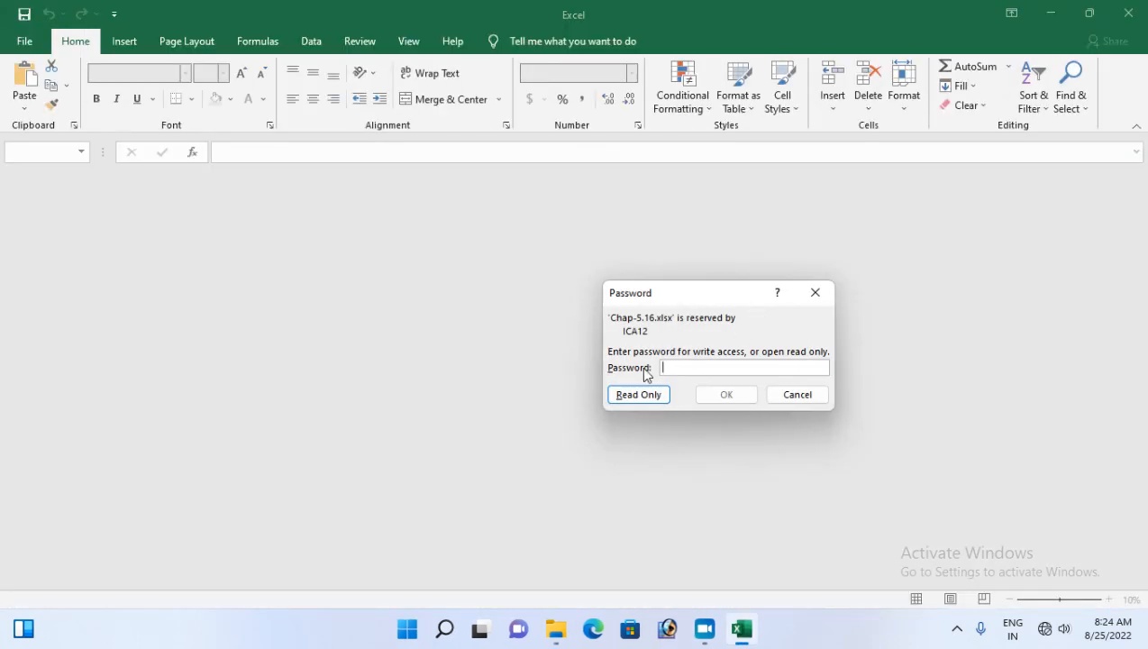
Open Chap-5.16 with the write-access password and pick it as the Save As target in 7AM
{"action": "type", "text": "12"}
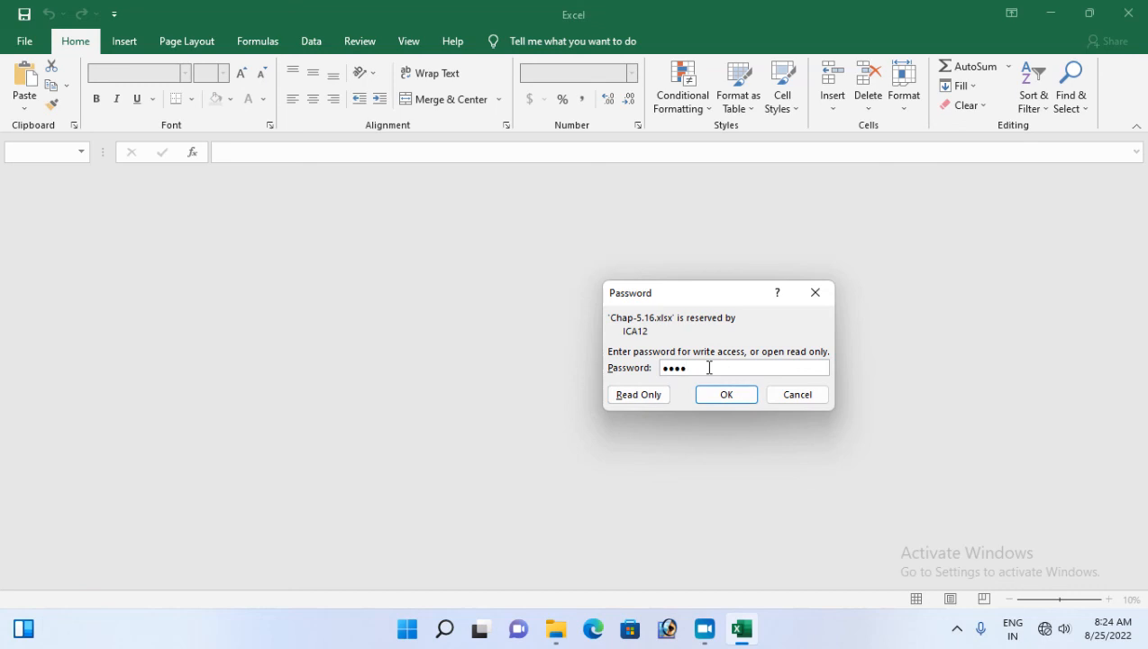
{"action": "key", "text": "Return"}
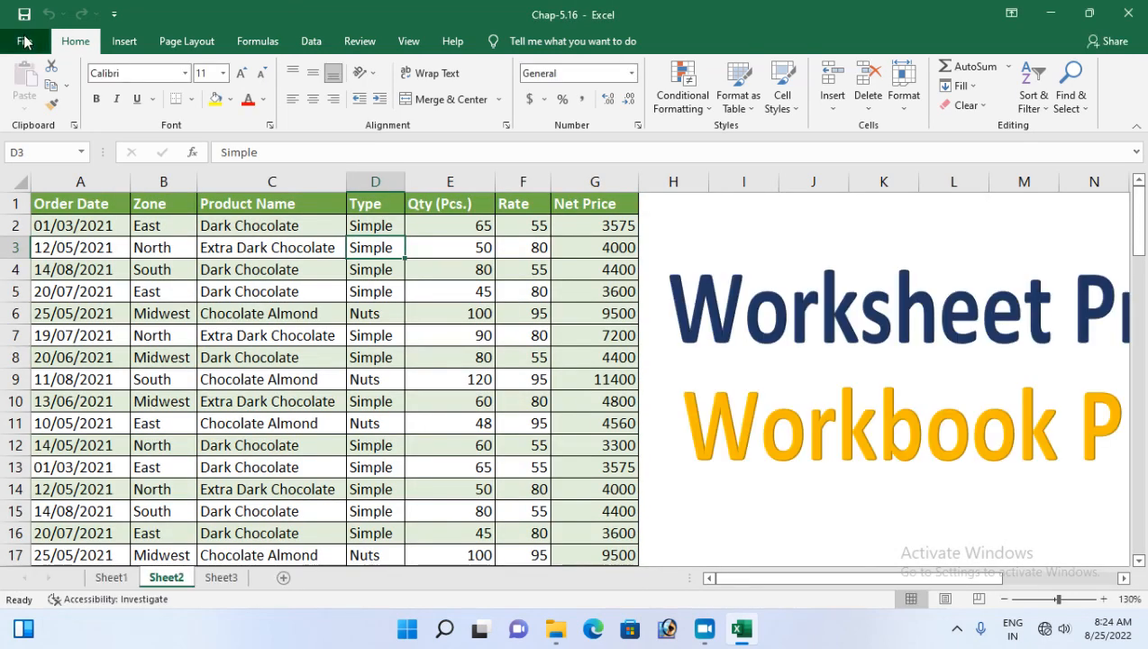
{"action": "left_click", "coordinate": [24, 40]}
{"action": "left_click", "coordinate": [58, 269]}
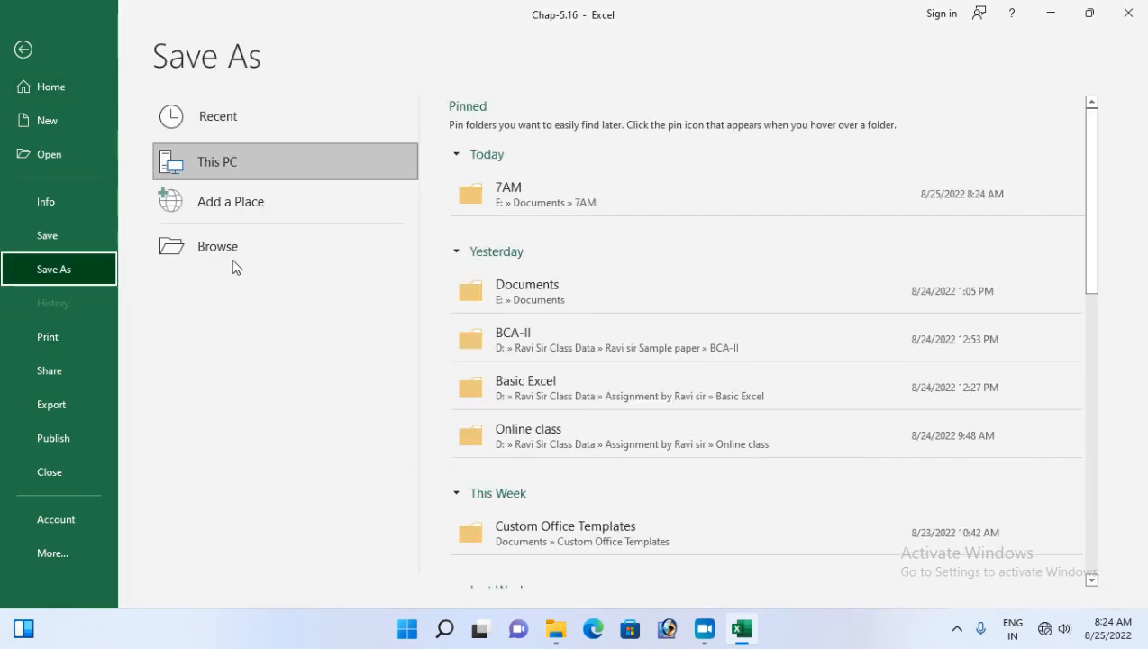
{"action": "left_click", "coordinate": [512, 204]}
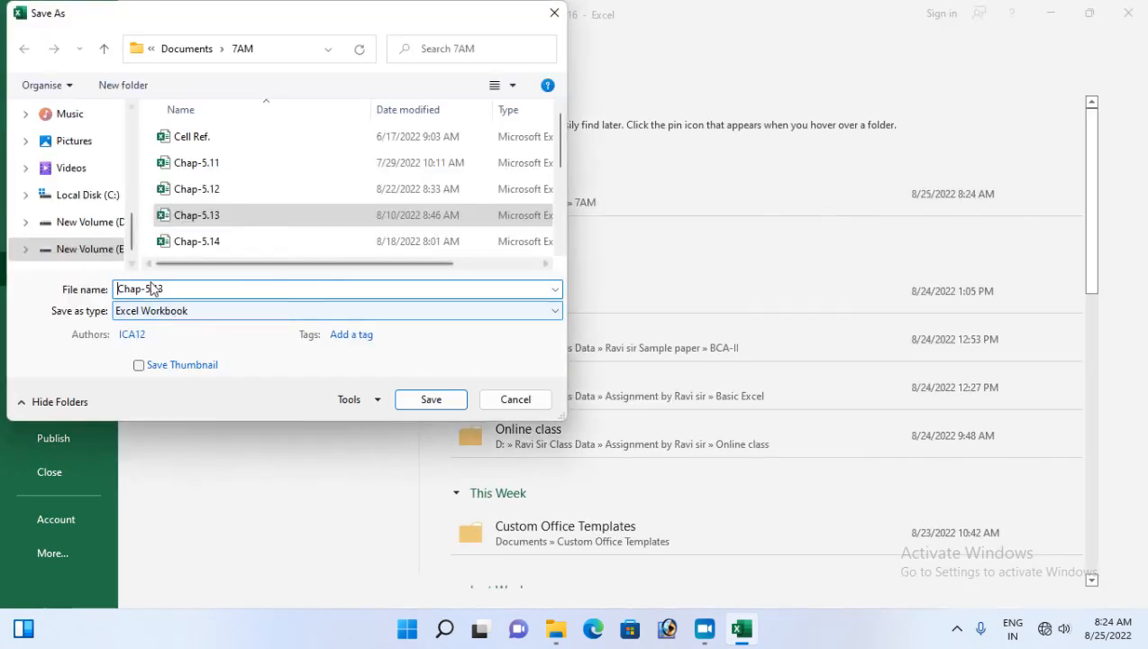
{"action": "scroll", "coordinate": [228, 225], "scroll_direction": "down", "scroll_amount": 1}
{"action": "left_click", "coordinate": [219, 218]}
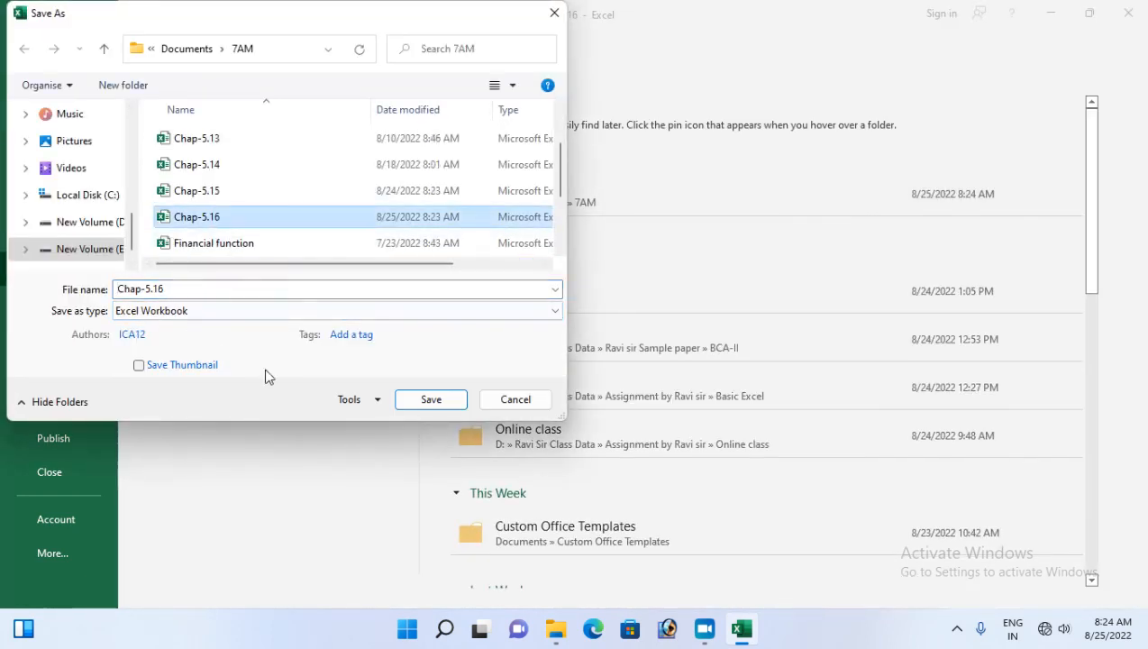
Clear the password to modify in General Options, replace Chap-5.16, and close Excel
{"action": "left_click", "coordinate": [350, 400]}
{"action": "left_click", "coordinate": [385, 455]}
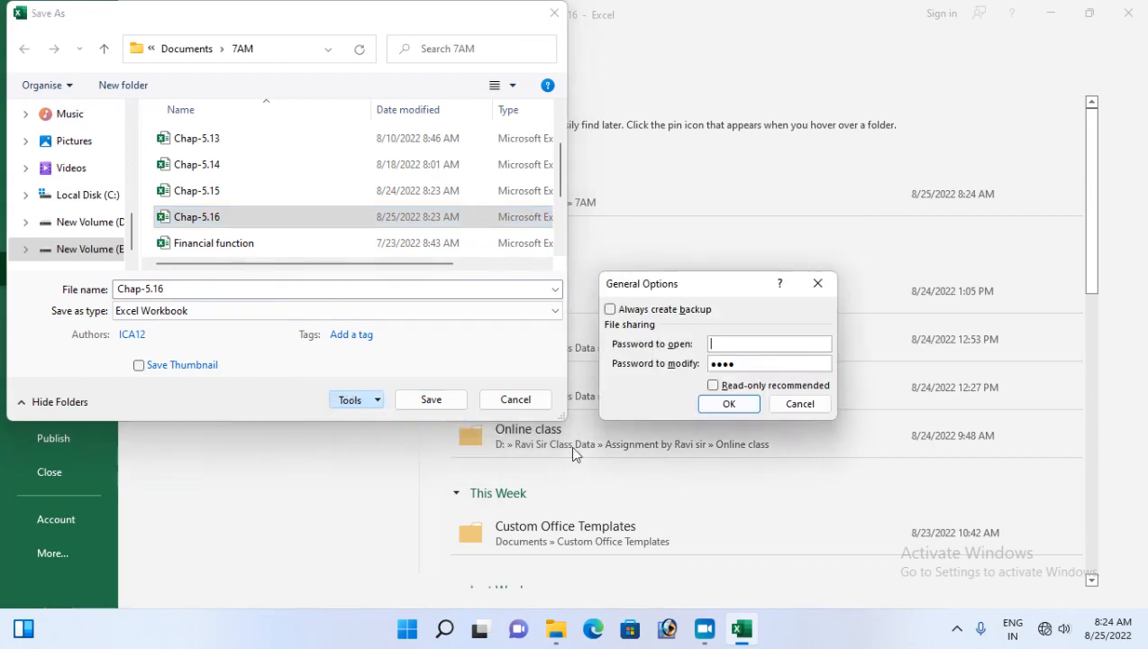
{"action": "left_click_drag", "start_coordinate": [753, 362], "coordinate": [690, 361]}
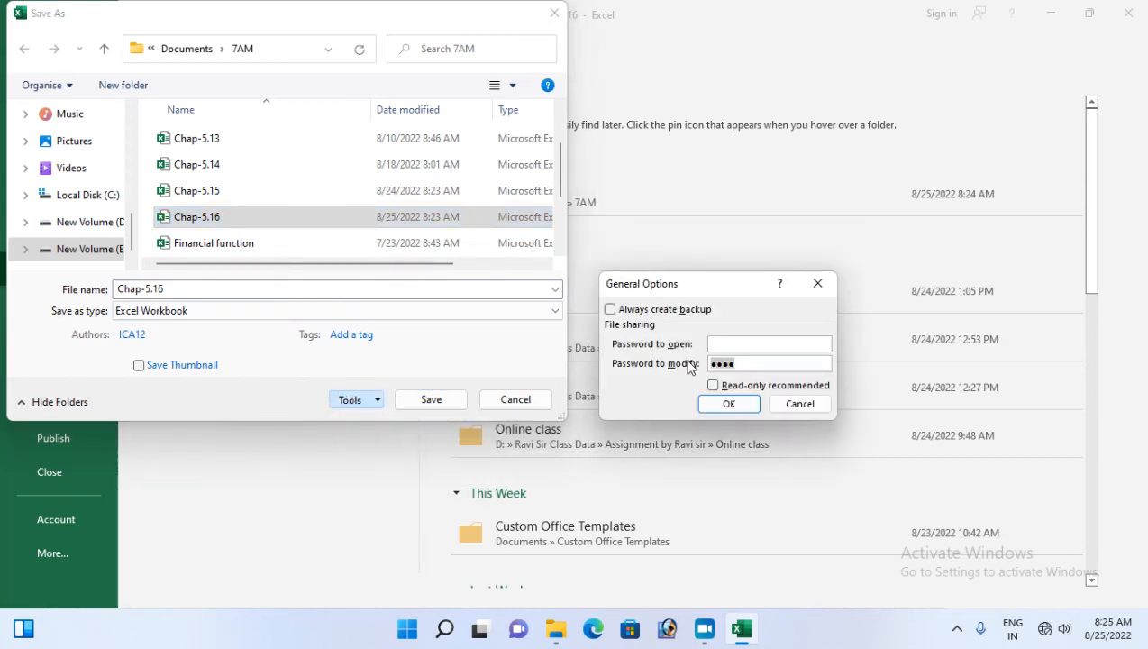
{"action": "key", "text": "BackSpace"}
{"action": "left_click", "coordinate": [726, 407]}
{"action": "left_click", "coordinate": [441, 400]}
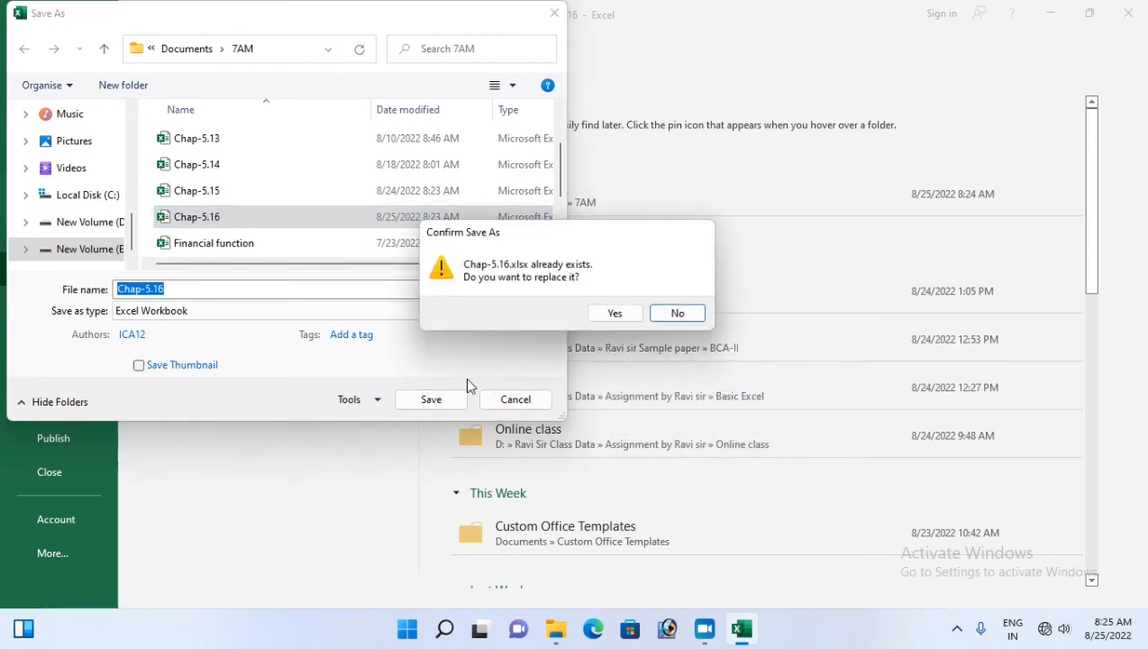
{"action": "left_click", "coordinate": [616, 314]}
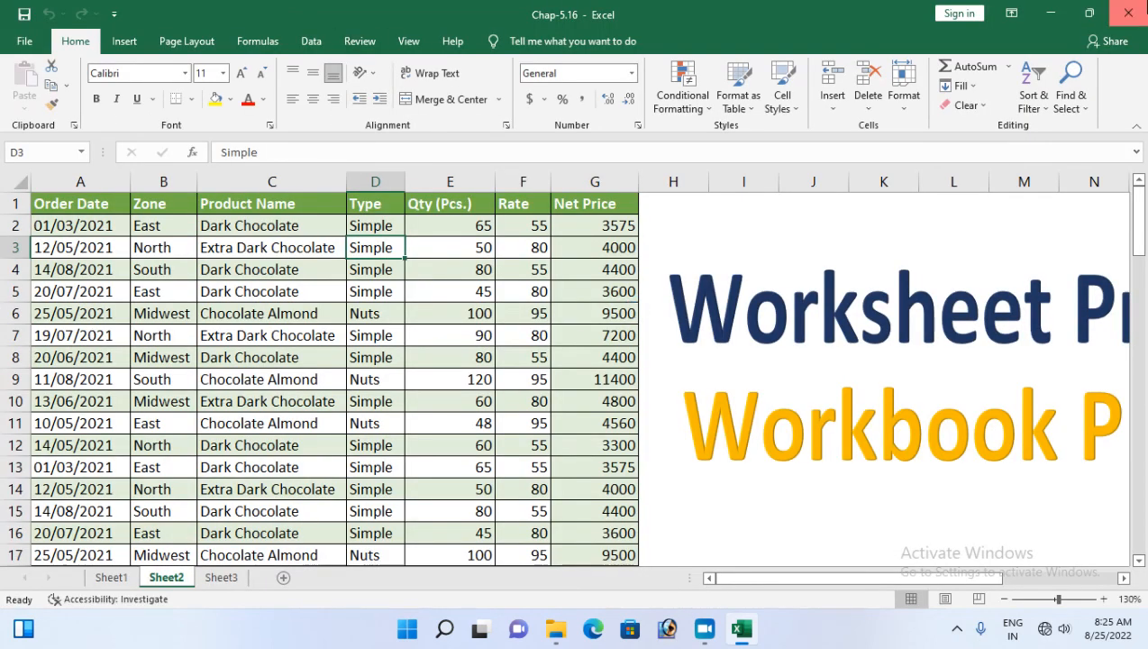
{"action": "left_click", "coordinate": [1127, 13]}
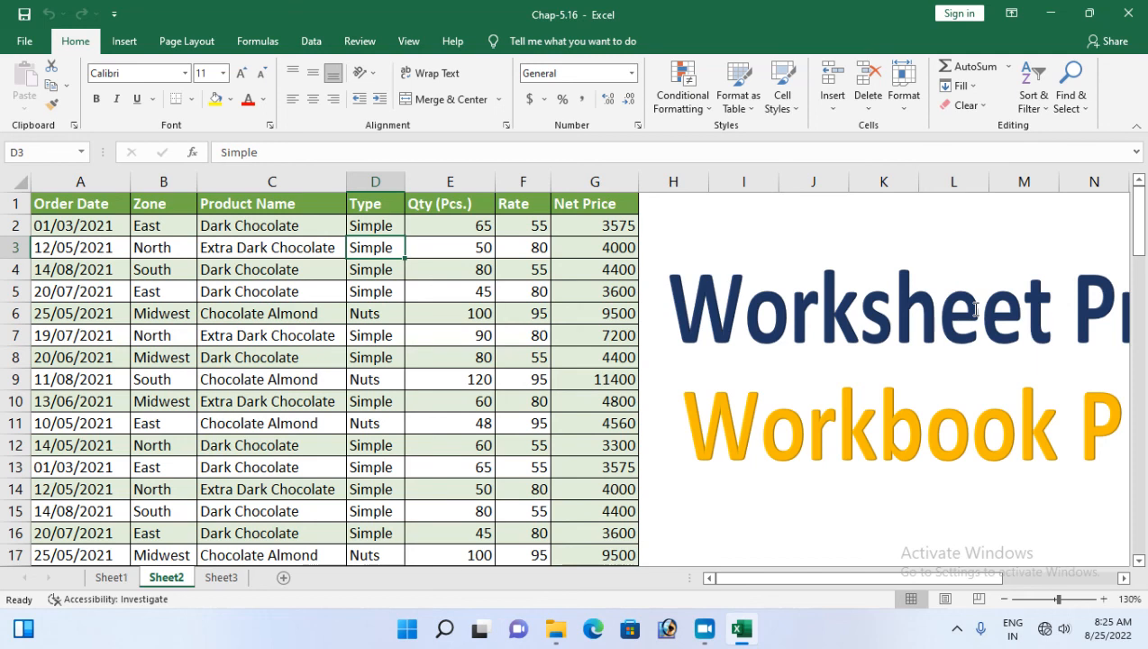
{"action": "mouse_move", "coordinate": [895, 587]}
{"action": "left_mouse_down"}
{"action": "mouse_move", "coordinate": [866, 584]}
{"action": "mouse_move", "coordinate": [1032, 593]}
{"action": "mouse_move", "coordinate": [888, 599]}
{"action": "left_mouse_up"}
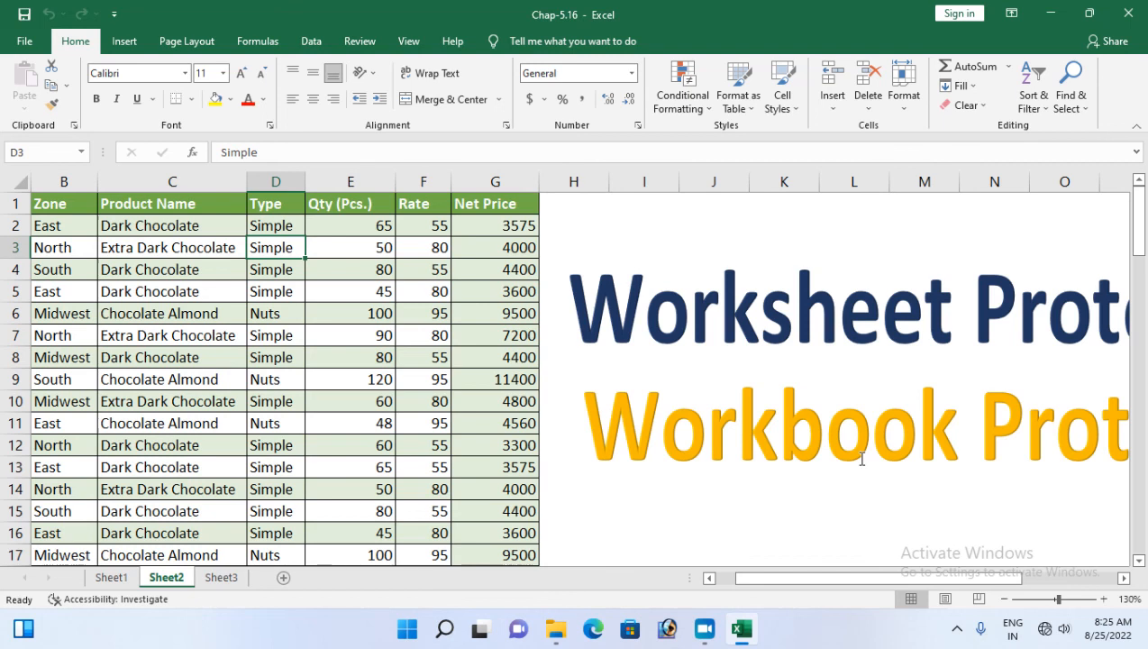
{"action": "left_click_drag", "start_coordinate": [812, 579], "coordinate": [763, 579]}
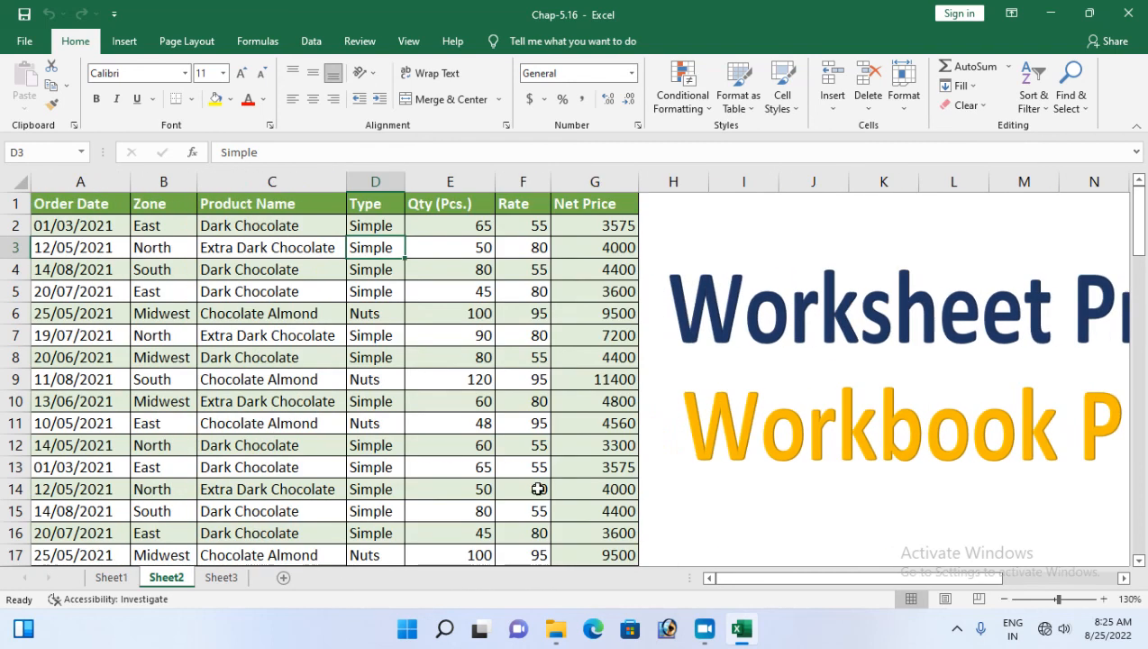